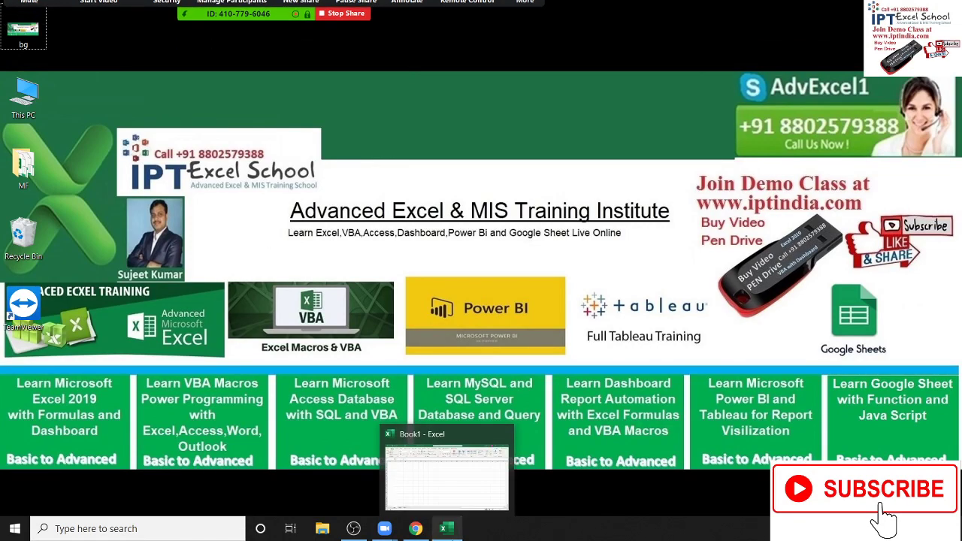
Step: Bring the blank Book1 Excel workbook to the front from the taskbar
left_click(448, 490)
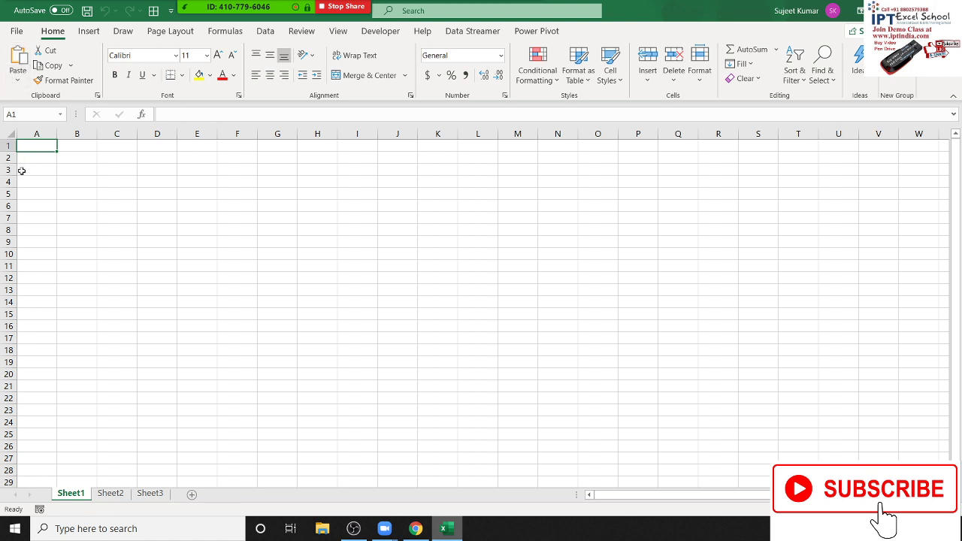
Step: Enter the headings Name, Roll and Marks in A1:C1
type("Name")
left_click(155, 190)
left_click(68, 151)
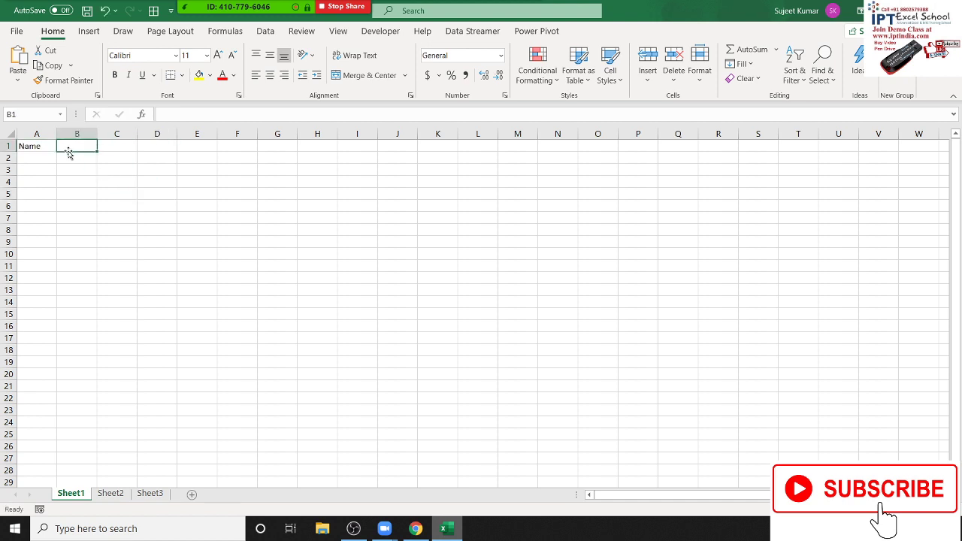
type("Roll")
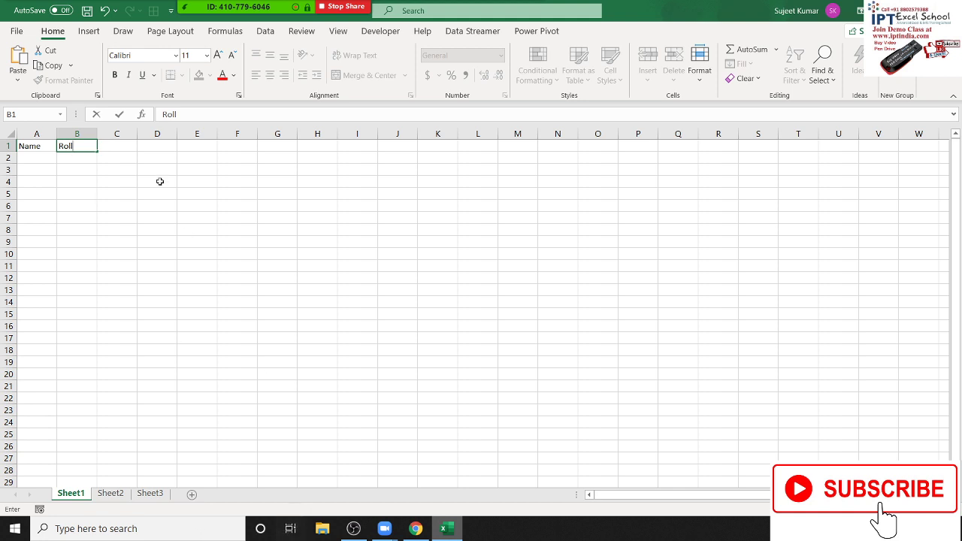
key("Return")
key("Up")
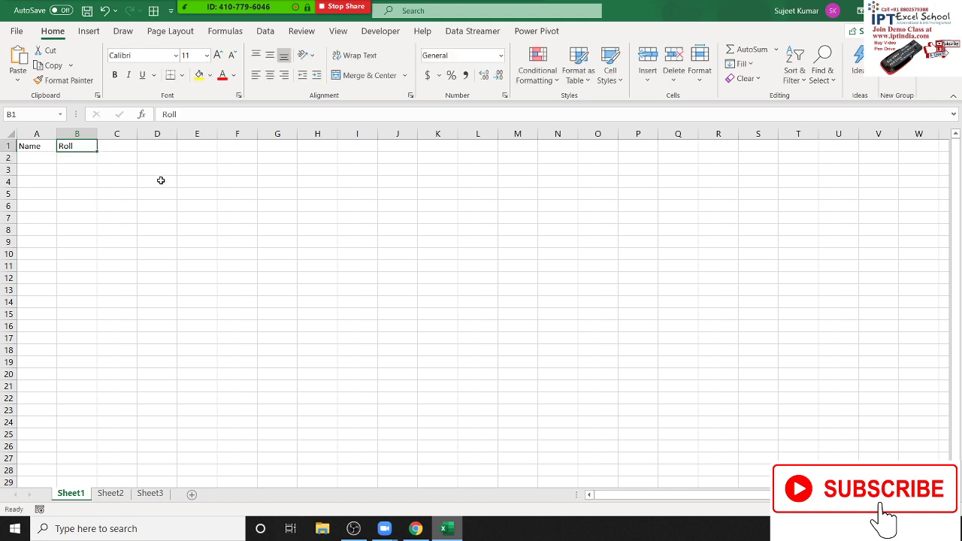
key("Right")
type("Mar")
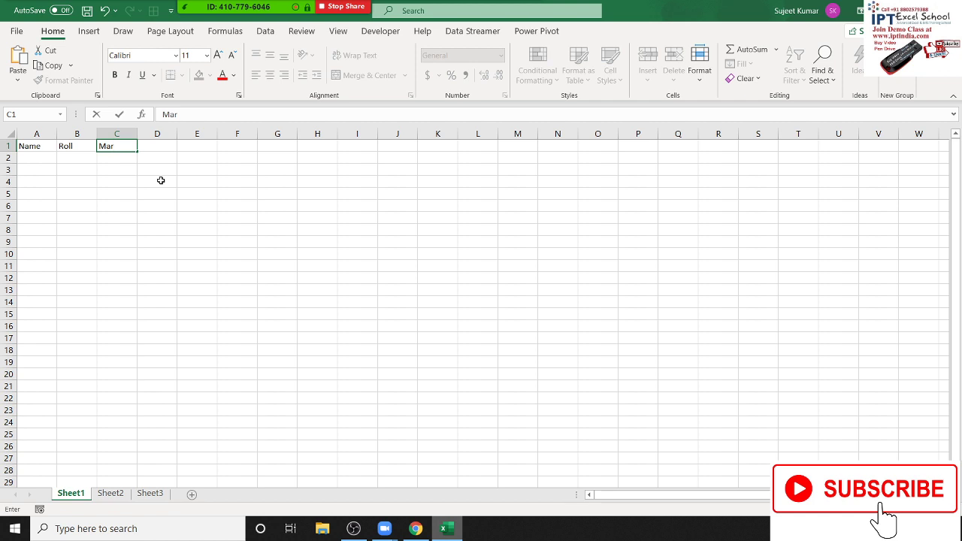
key("Return")
Step: Enter a student name in A2 and fill names down through A8
key("Left")
key("Left")
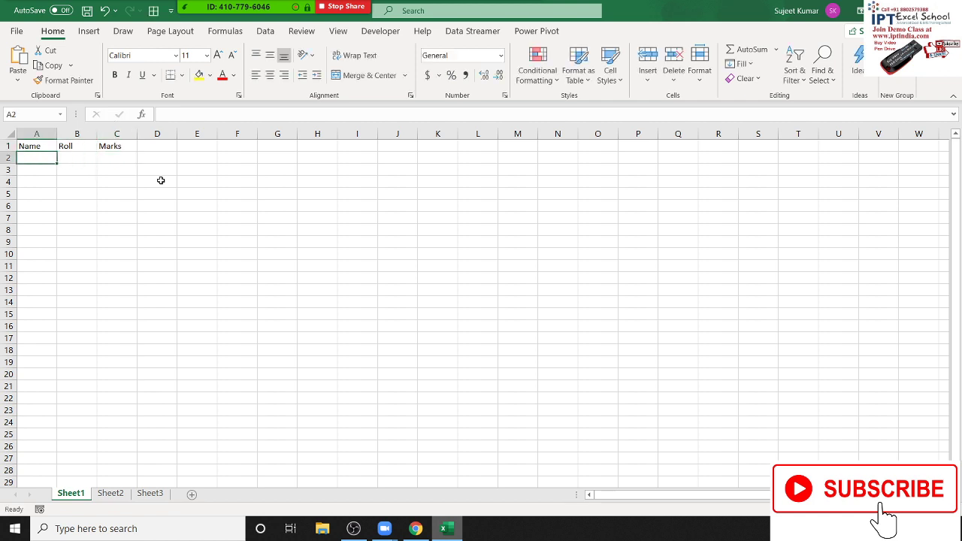
type("Puja")
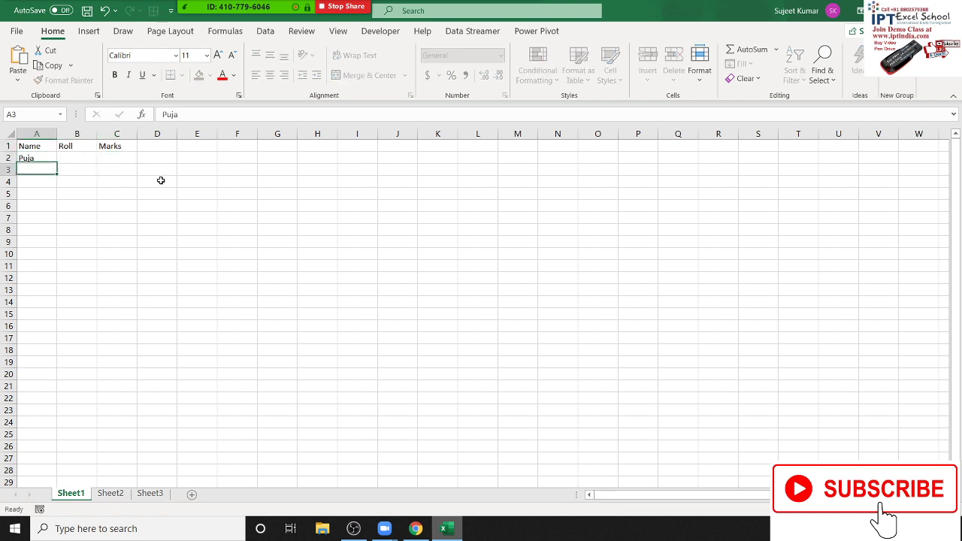
key("Return")
left_click(54, 158)
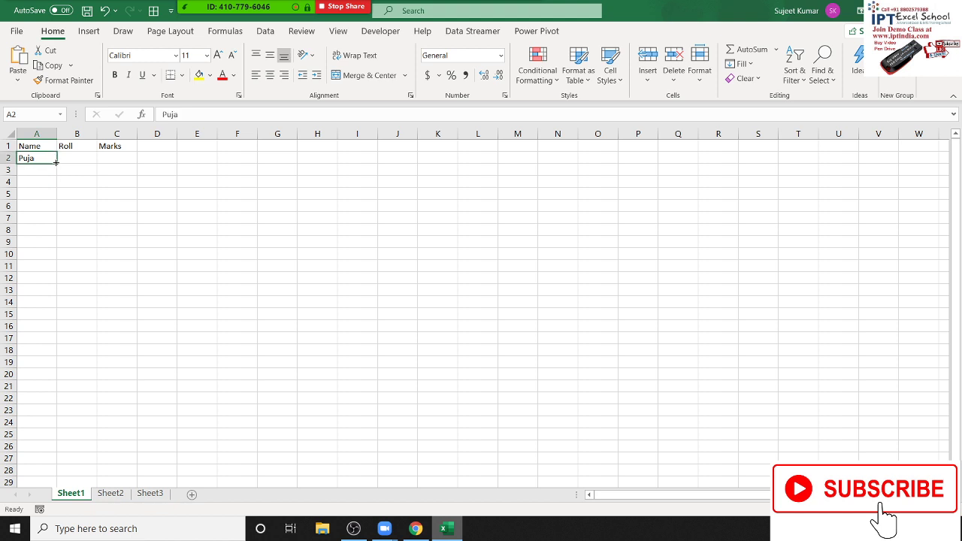
left_click_drag(56, 163, 57, 233)
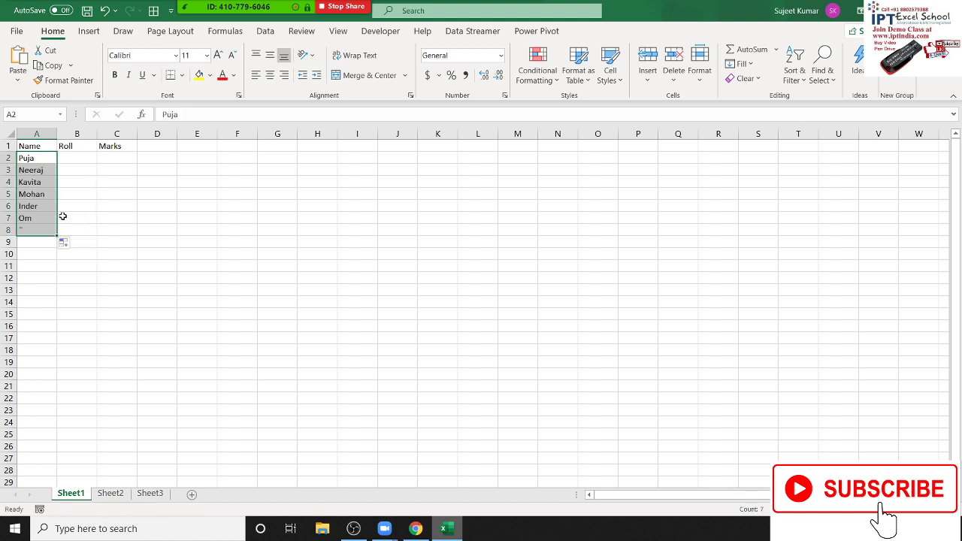
Step: Enter roll numbers 1 and 2 in B2:B3 and extend the series to B8
left_click(69, 158)
type("1")
key("Return")
type("2")
key("Return")
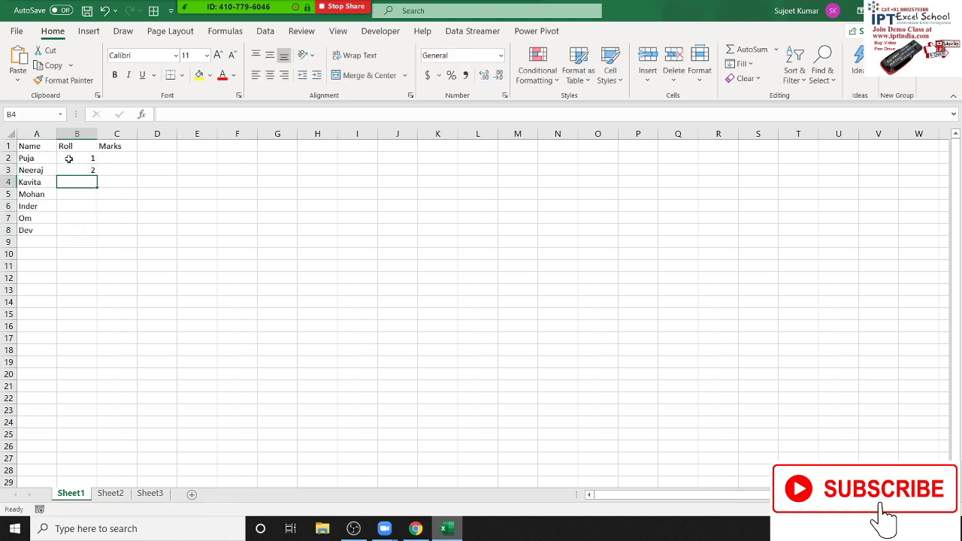
left_click_drag(69, 159, 69, 169)
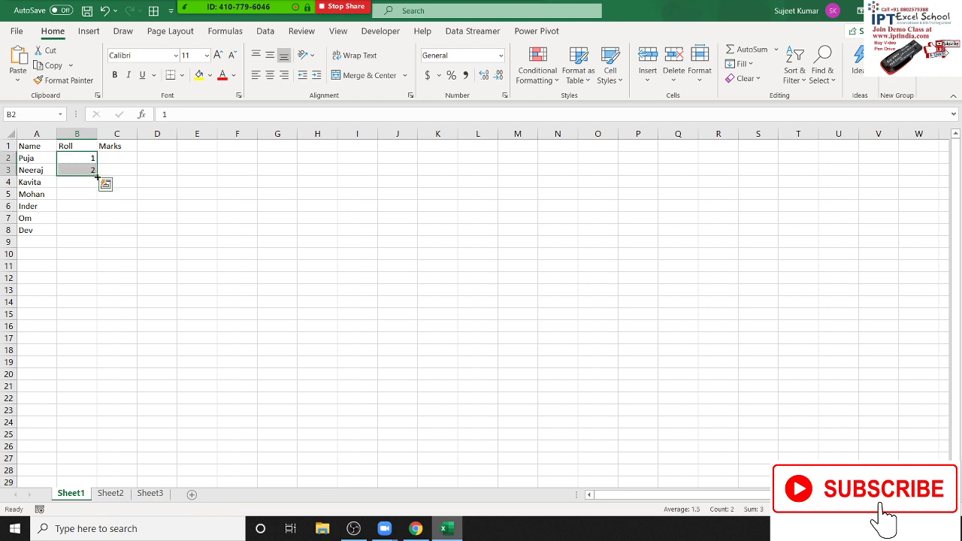
double_click(97, 176)
Step: Replace the roll numbers with an =B2+1 formula in B3 copied down to row 8
left_click(83, 173)
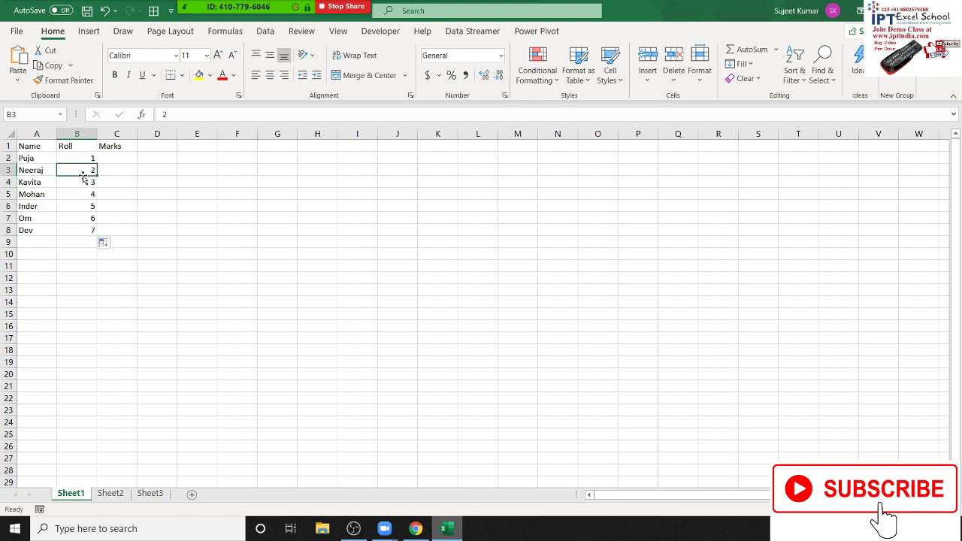
type("=")
key("Up")
type("+")
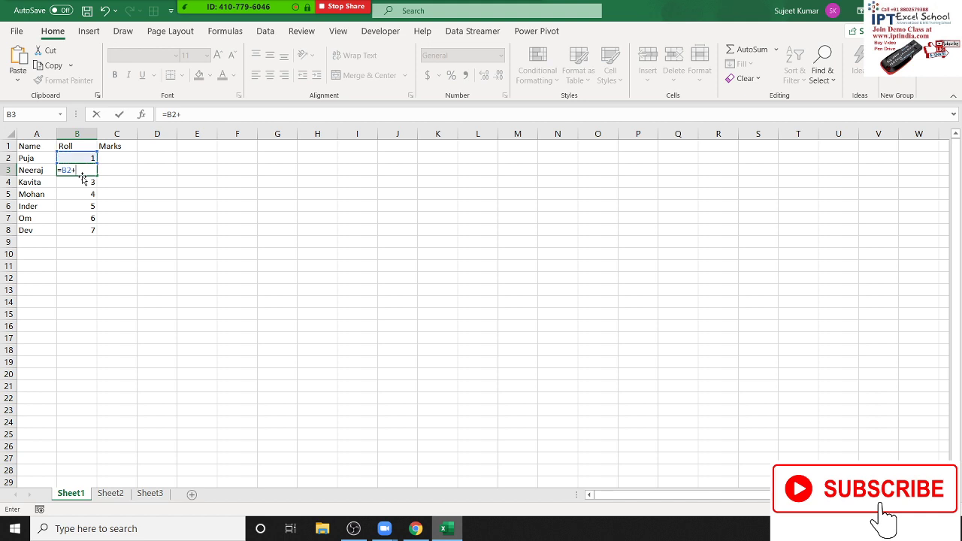
type("1")
key("Return")
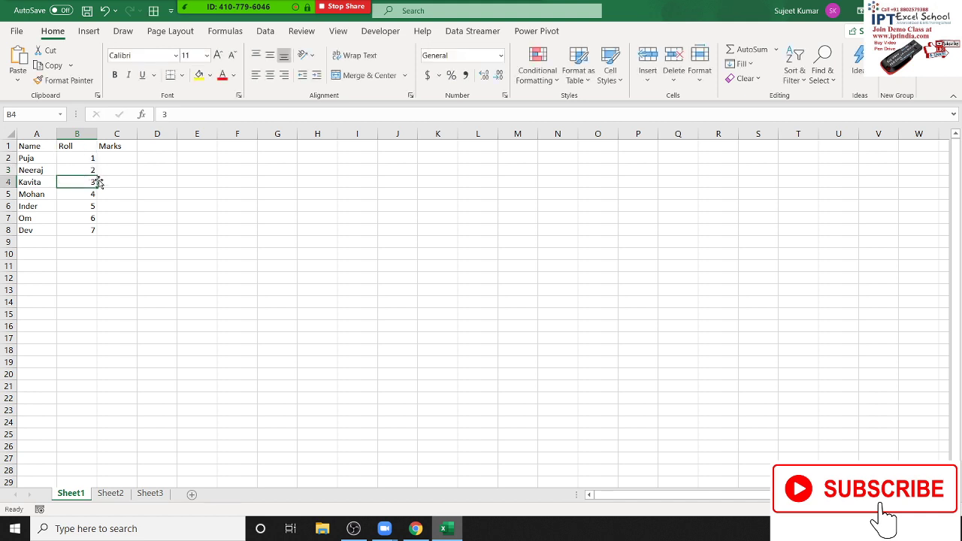
left_click(91, 171)
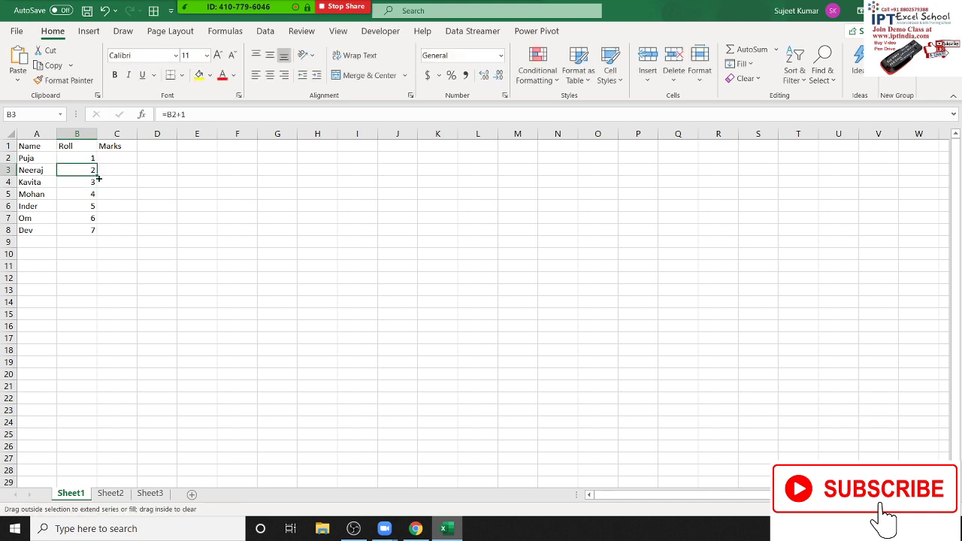
double_click(98, 177)
left_click(117, 159)
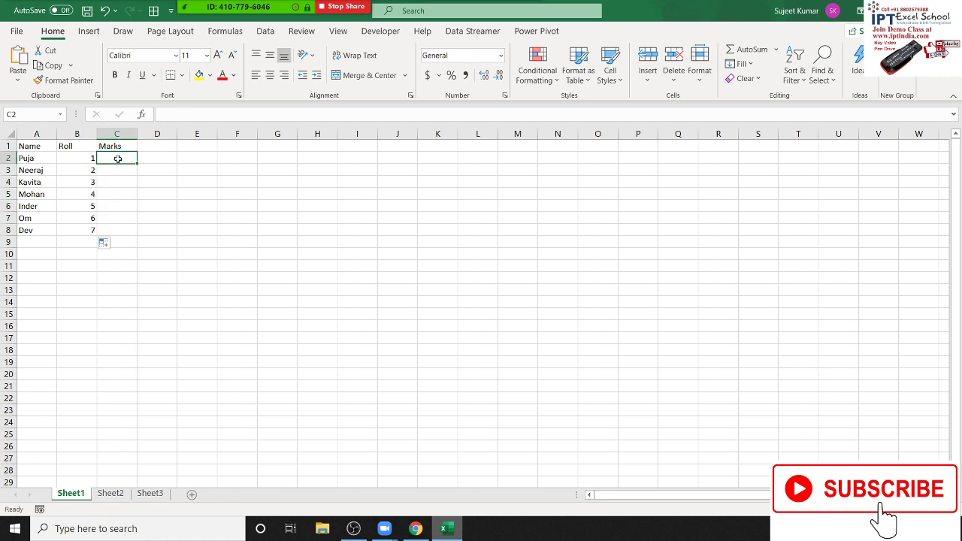
Step: Enter =RANDBETWEEN(10,90) in C2 and copy it down to C8
type("=ra")
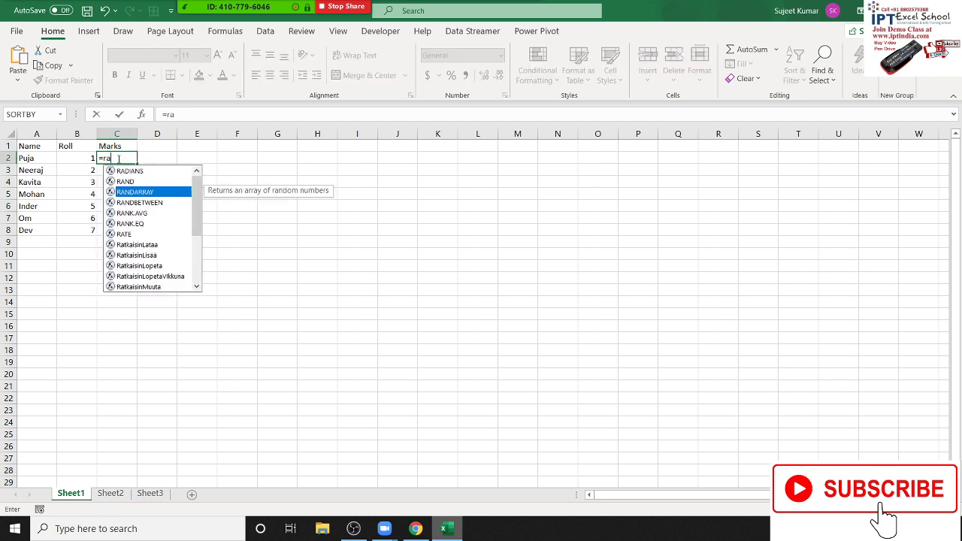
key("Down")
key("Tab")
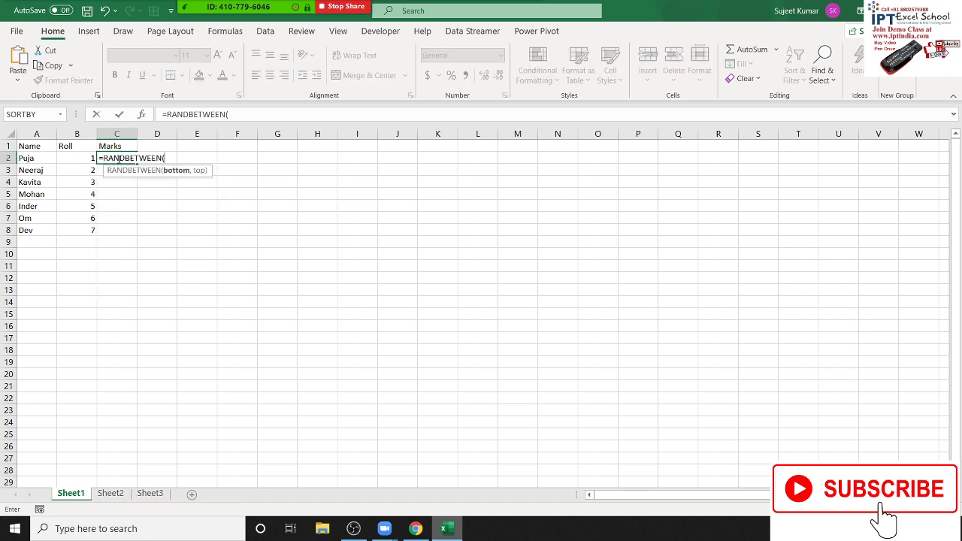
type("10,9")
type("0")
type(")")
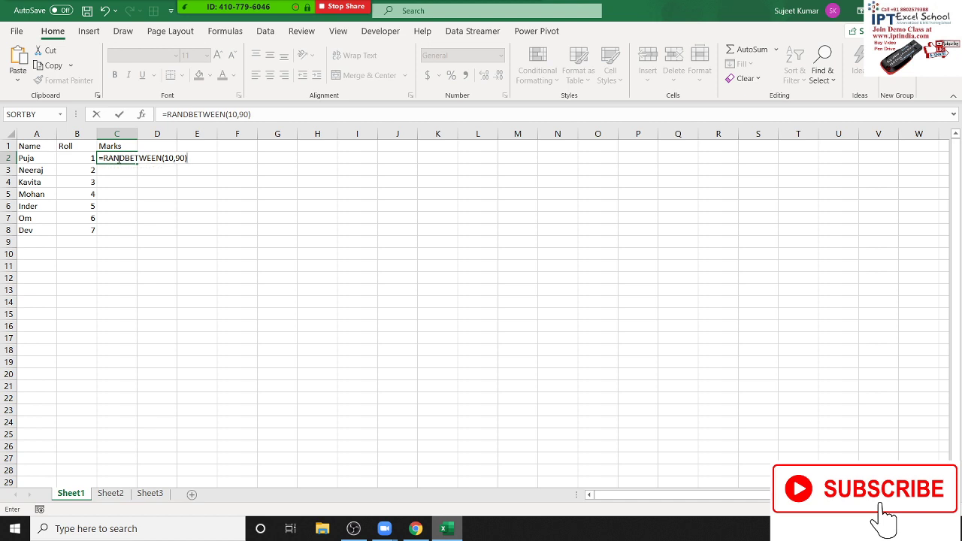
key("ctrl+Return")
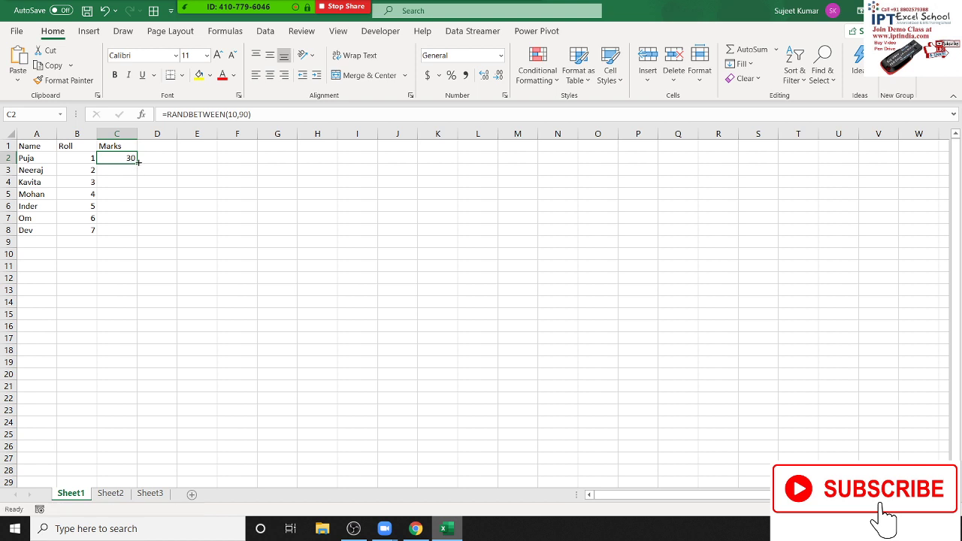
double_click(138, 161)
Step: Let the random marks recalculate, then select the whole table A1:C8
left_click(290, 191)
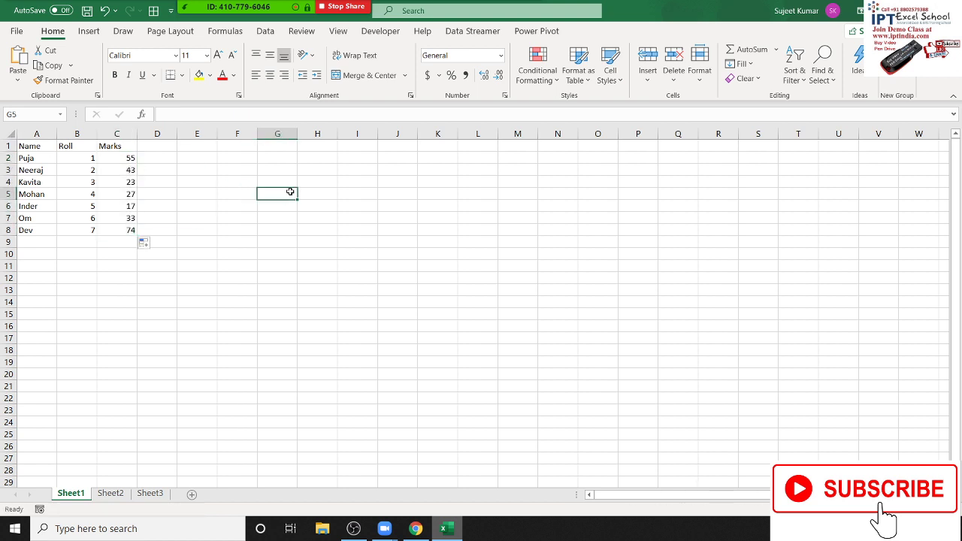
left_click(242, 242)
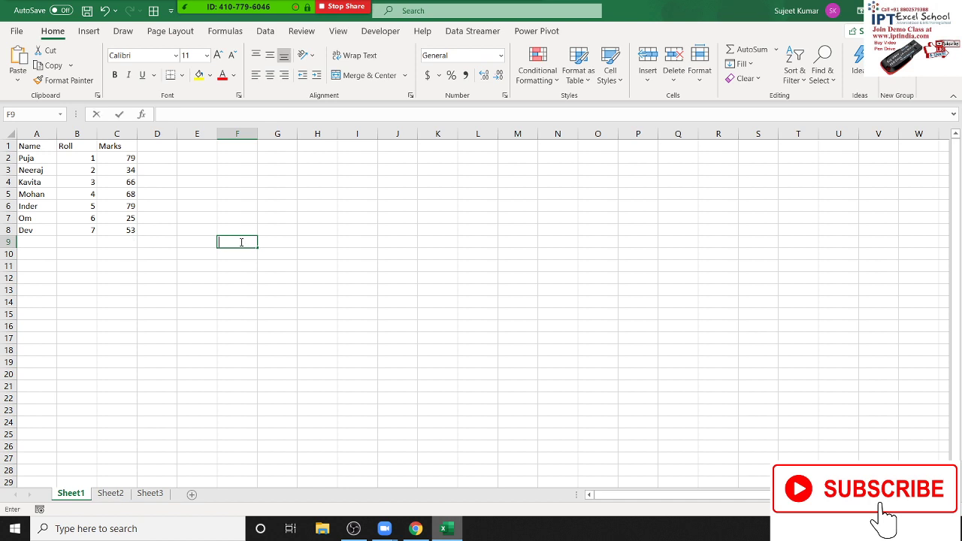
left_click(210, 207)
mouse_move(22, 147)
left_mouse_down()
mouse_move(72, 217)
mouse_move(114, 224)
left_mouse_up()
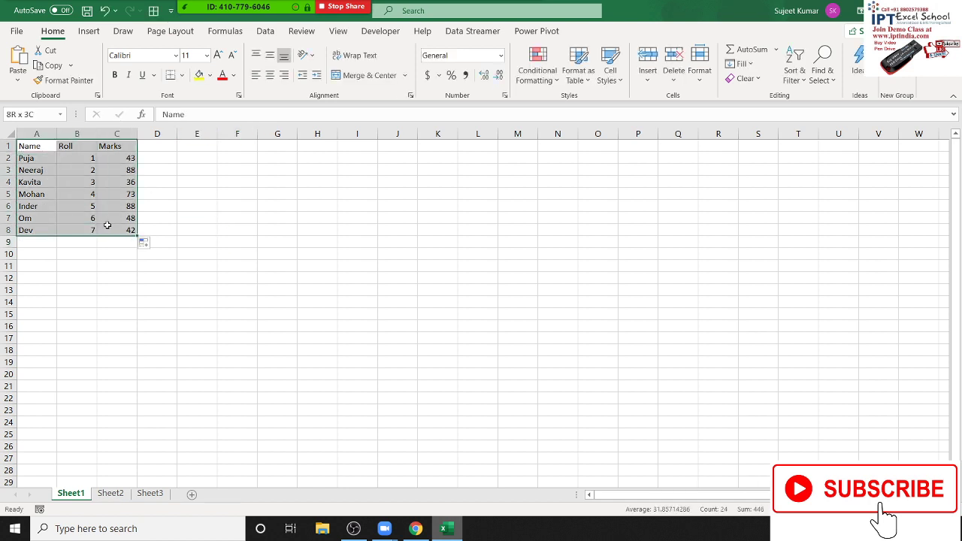
Step: Give the table A1:C8 all cell borders and a yellow fill
left_click(181, 75)
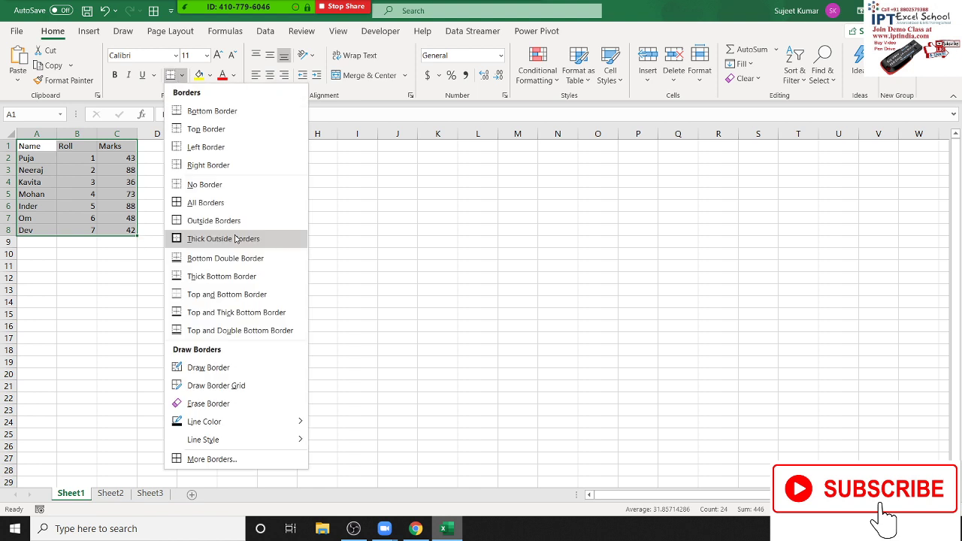
left_click(201, 203)
left_click(202, 77)
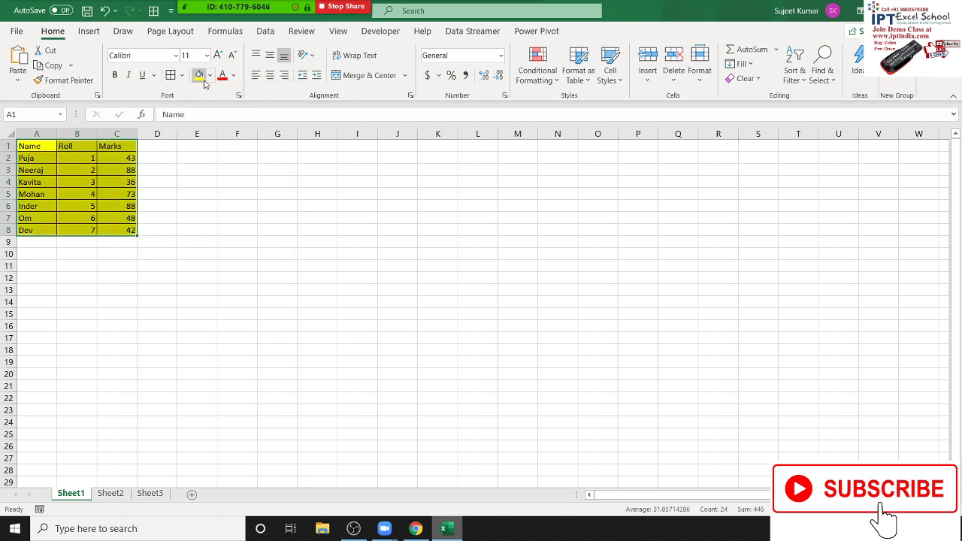
left_click(250, 220)
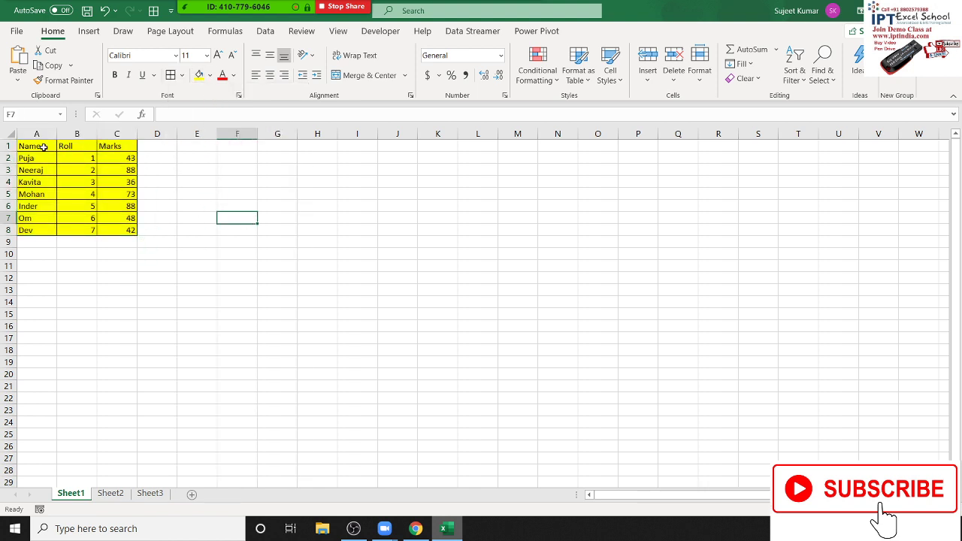
Step: Copy the yellow table, paste it at J1, then undo the paste and reselect J1
left_click_drag(44, 148, 118, 224)
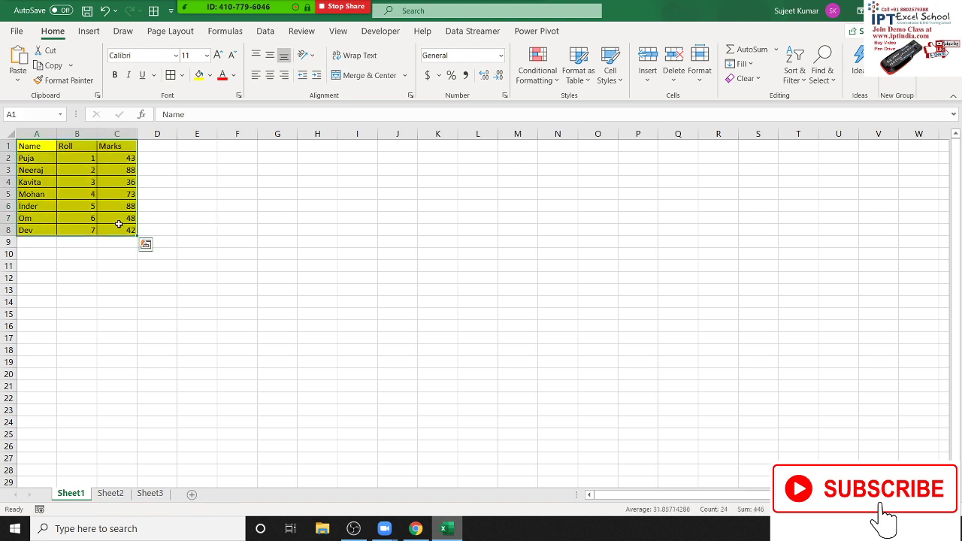
key("ctrl+c")
left_click(401, 149)
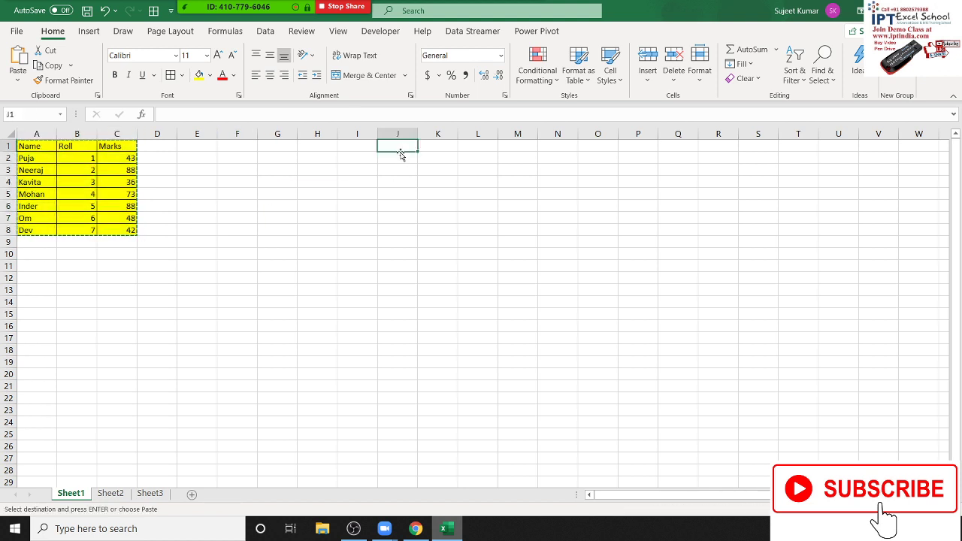
key("ctrl+v")
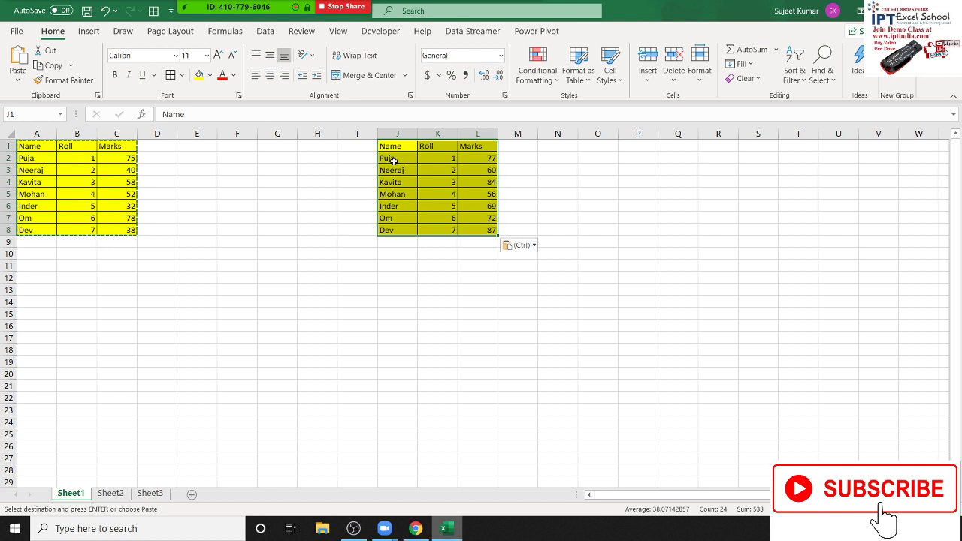
key("ctrl+z")
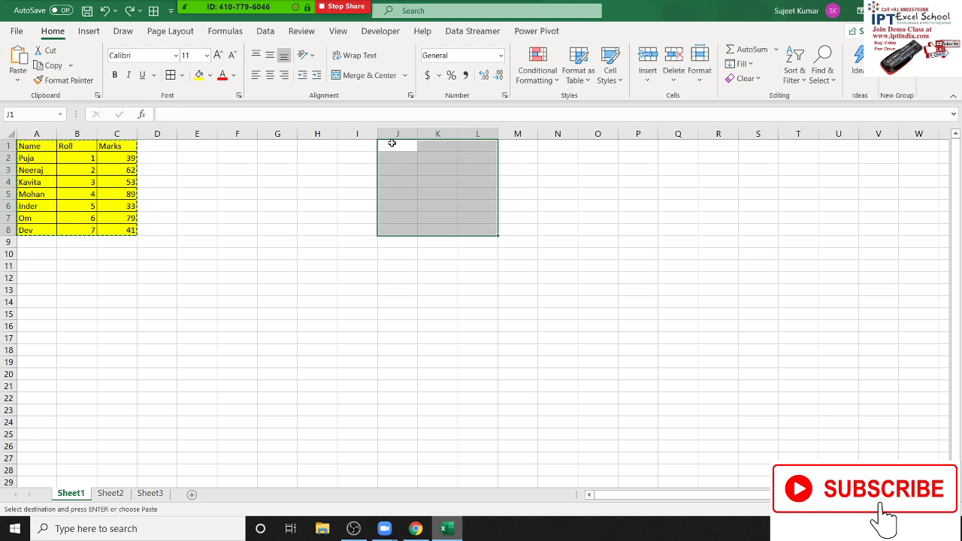
left_click(391, 143)
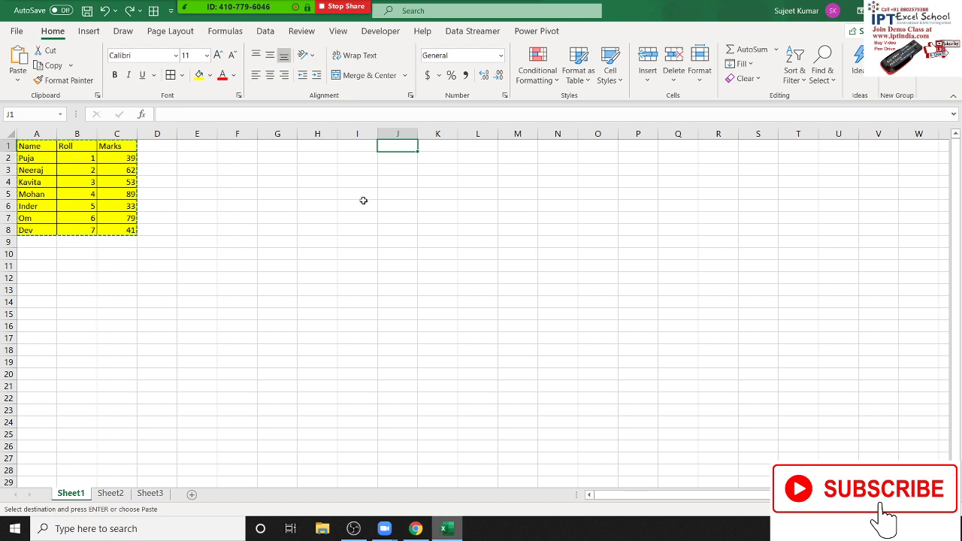
Step: Paste Special only the formulas of the copied table into J1:L8, without fill or borders
right_click(387, 148)
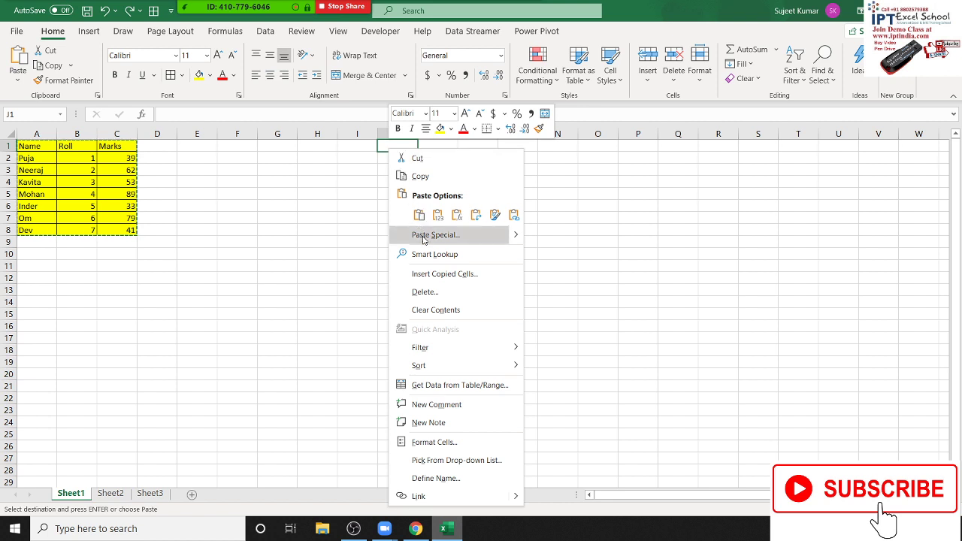
left_click(424, 236)
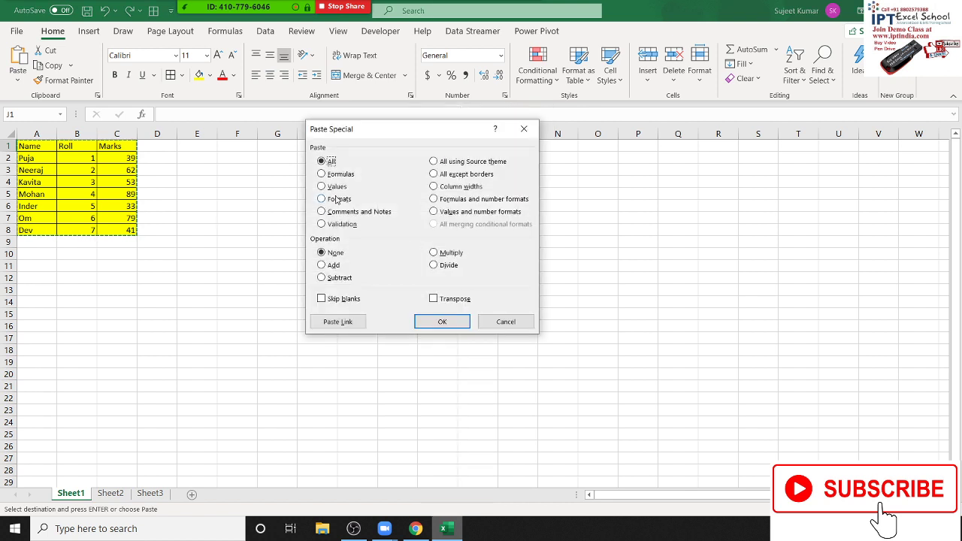
left_click_drag(365, 134, 487, 114)
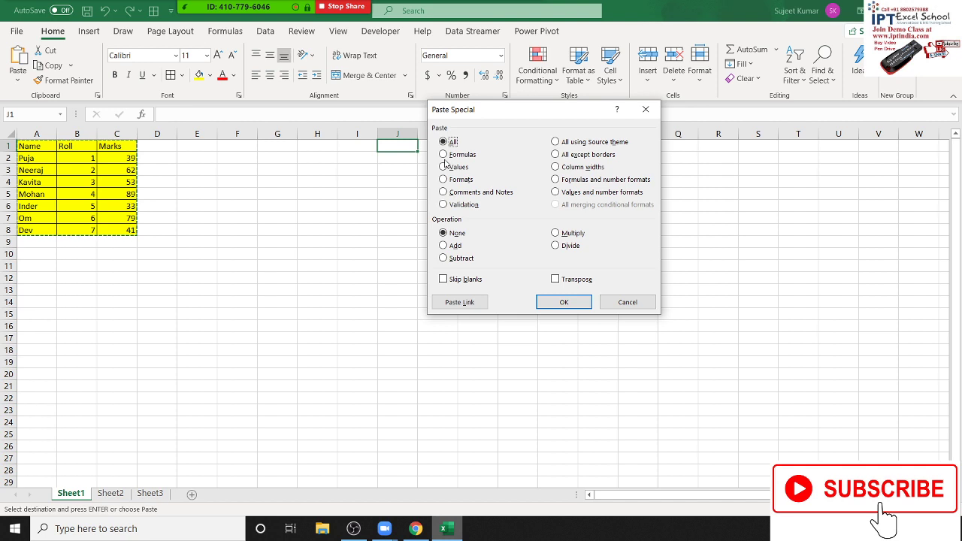
left_click(442, 154)
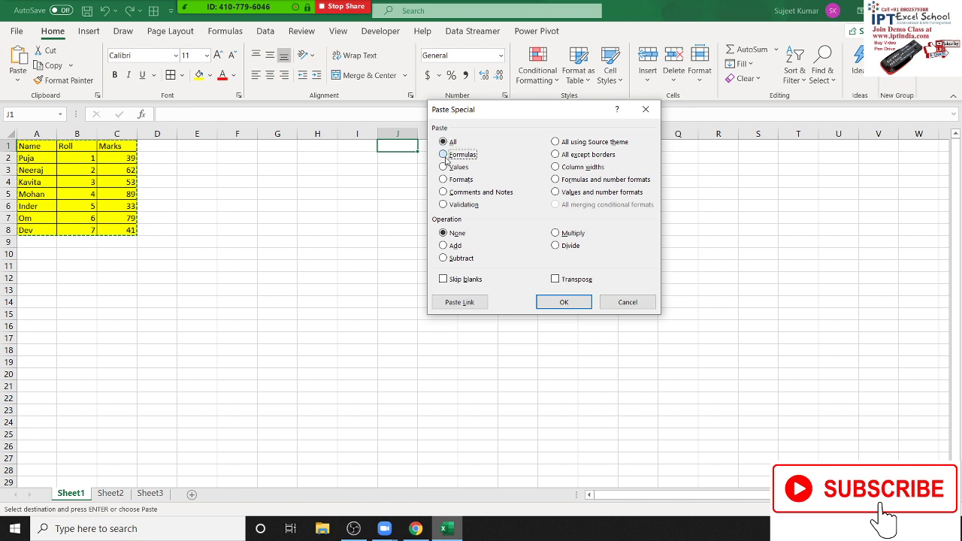
left_click(563, 301)
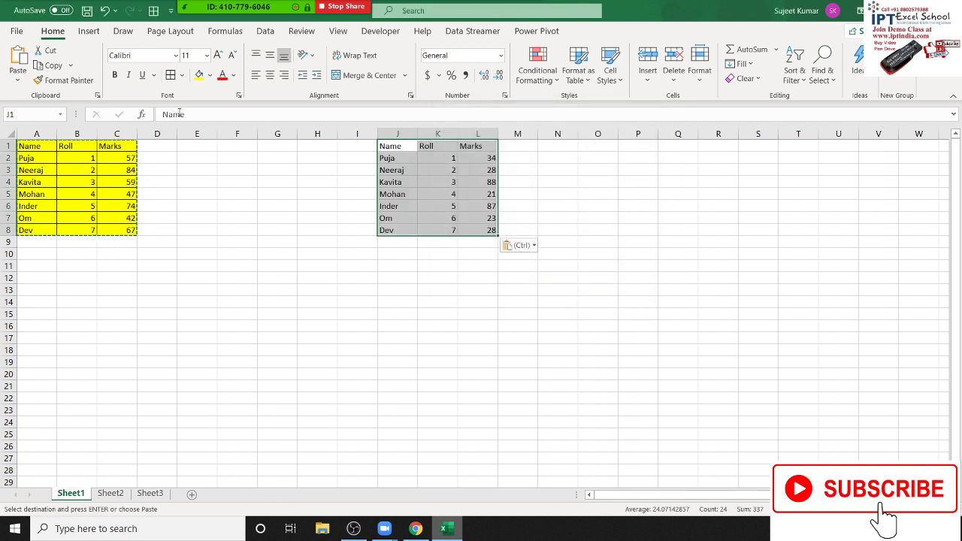
left_click(392, 169)
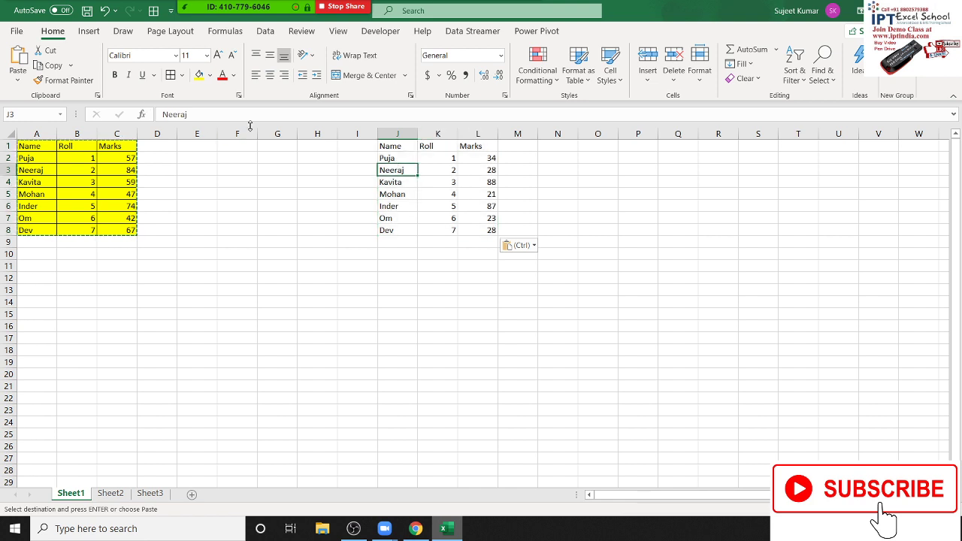
left_click(390, 158)
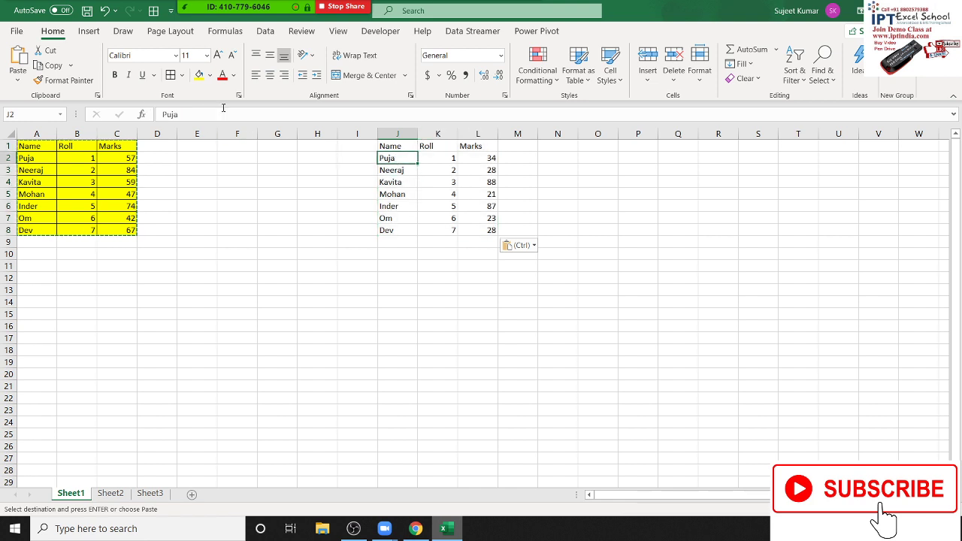
left_click(391, 180)
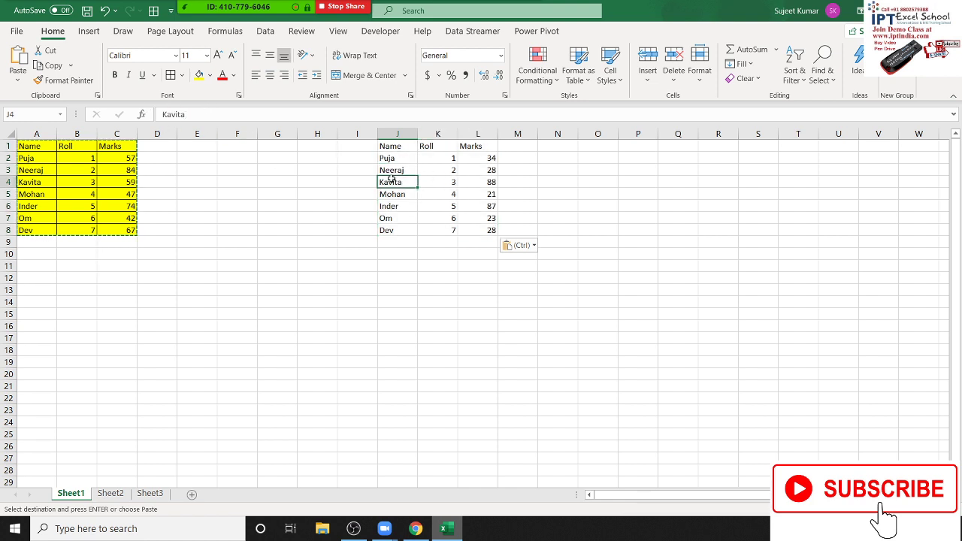
left_click(45, 147)
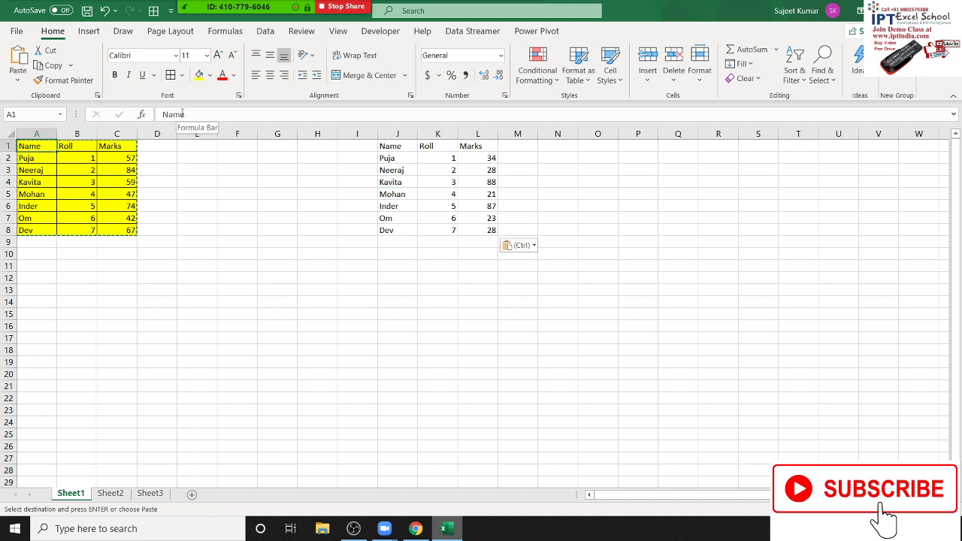
key("Right")
key("Right")
key("Down")
key("Down")
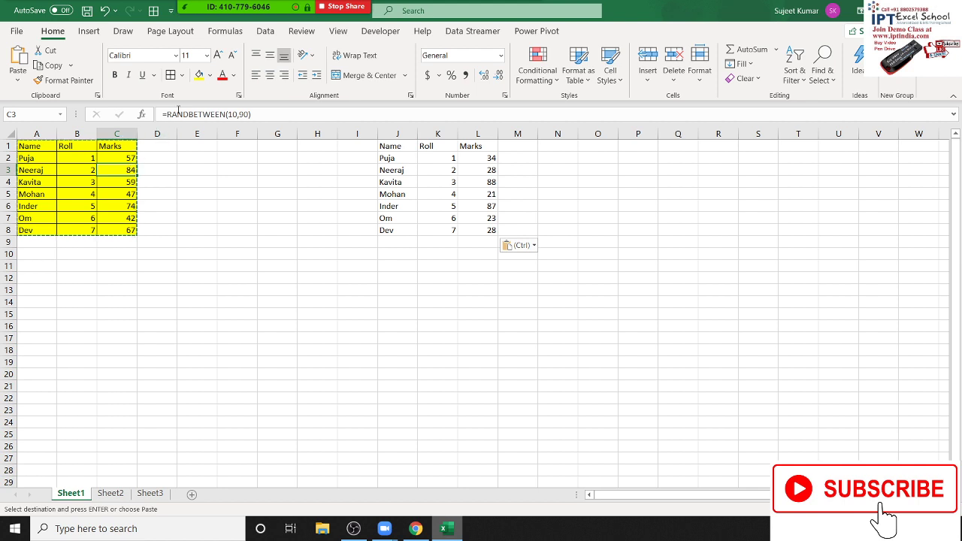
left_click(487, 182)
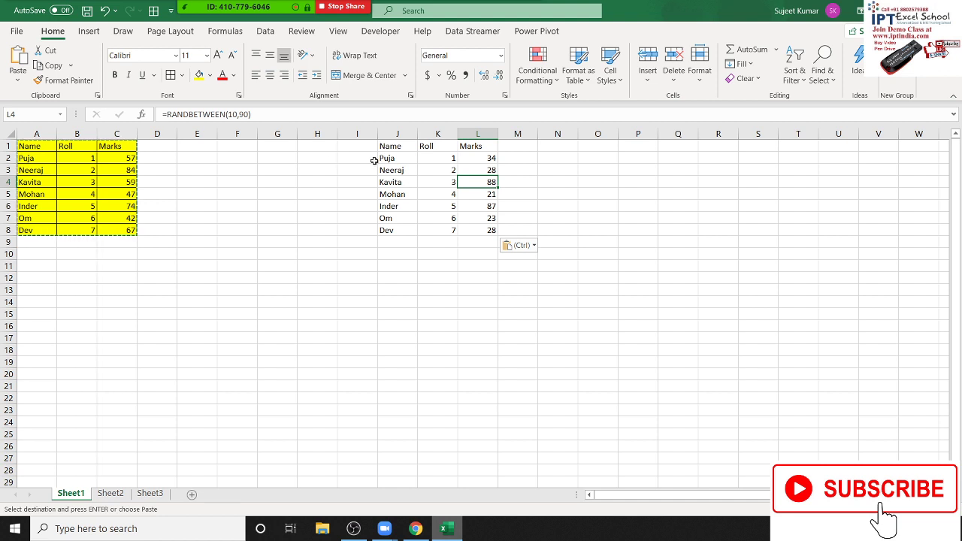
Step: Paste Special values only of the copied table into J12:L19
left_click(396, 277)
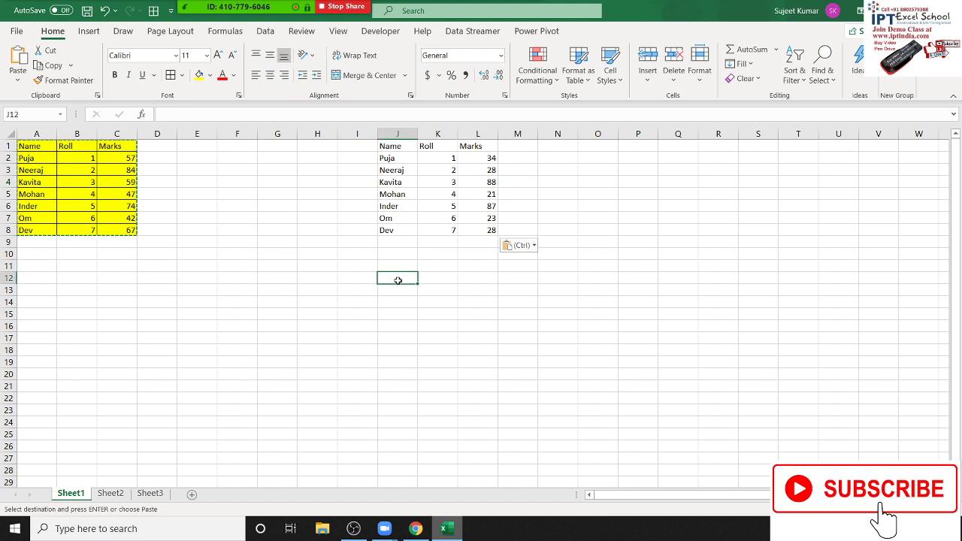
right_click(397, 279)
left_click(442, 242)
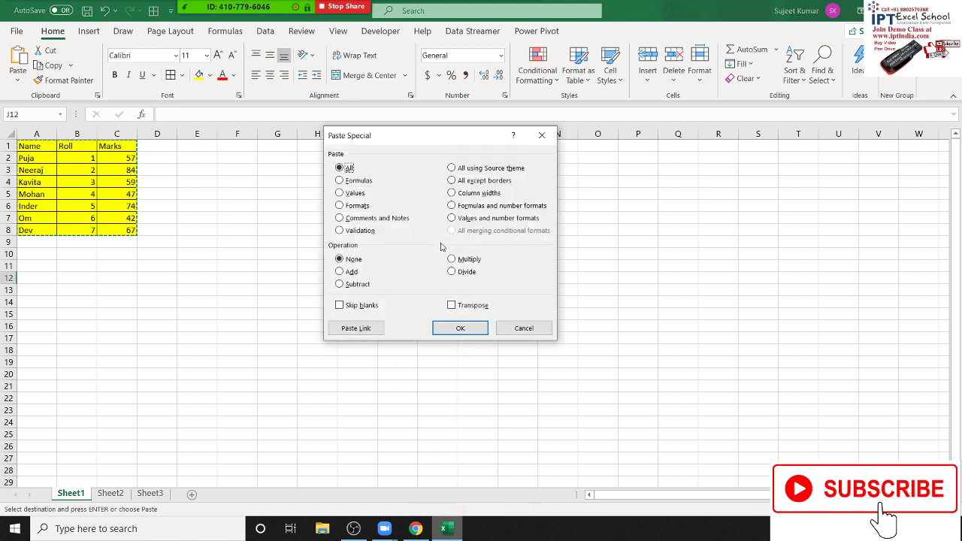
left_click(352, 193)
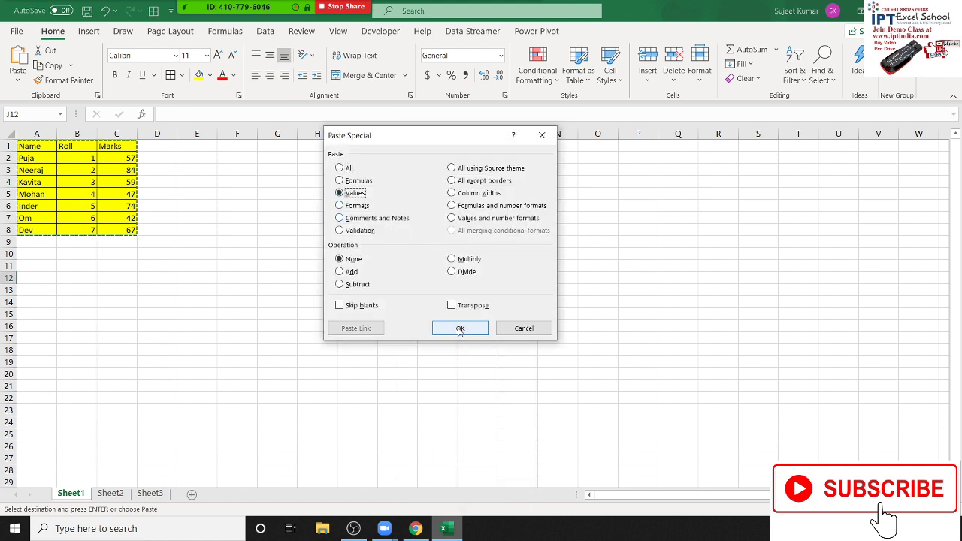
mouse_move(418, 143)
left_mouse_down()
mouse_move(725, 160)
mouse_move(702, 130)
left_mouse_up()
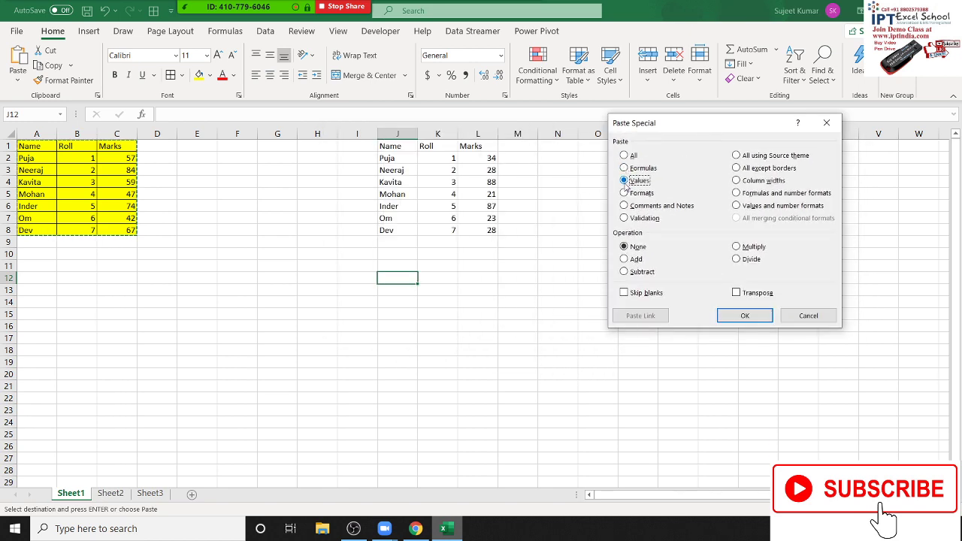
left_click(765, 319)
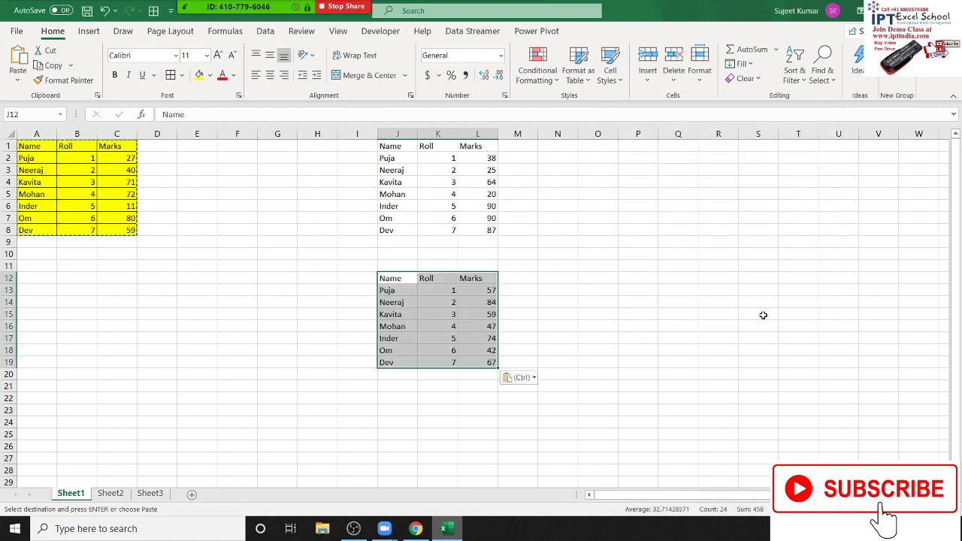
Step: Inspect L14, L16, L18, K17 and K14 to confirm they hold plain values
left_click(471, 298)
left_click(475, 329)
left_click(461, 347)
left_click(432, 338)
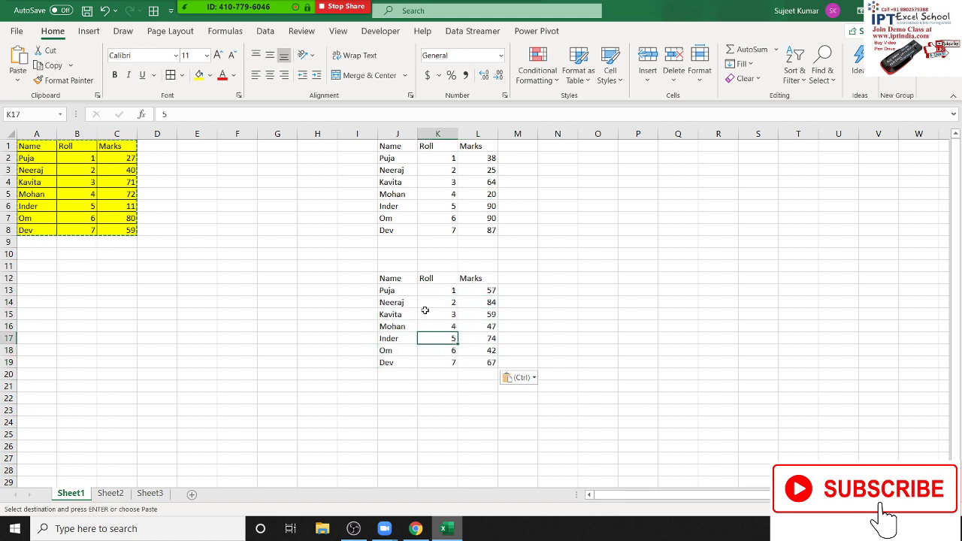
left_click(420, 306)
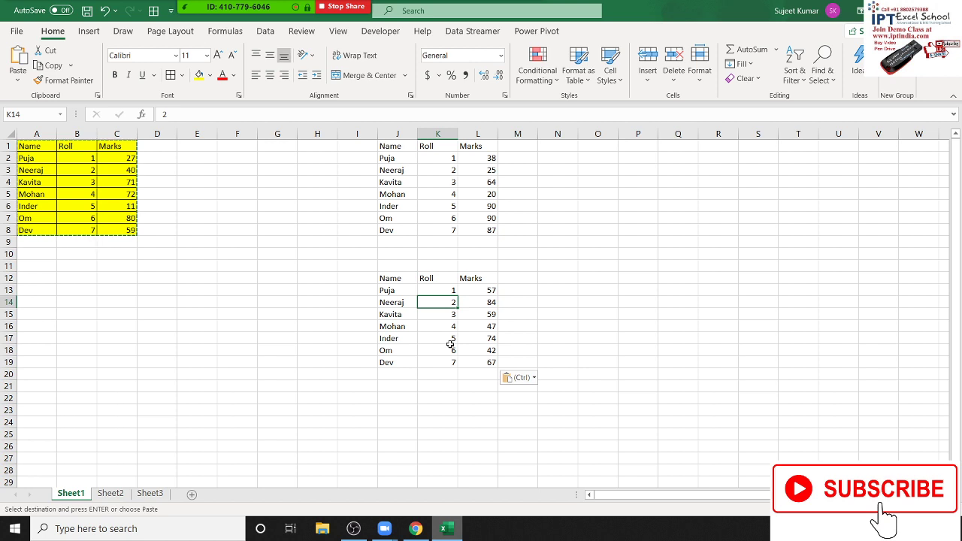
key("Up")
key("Up")
key("Up")
key("Up")
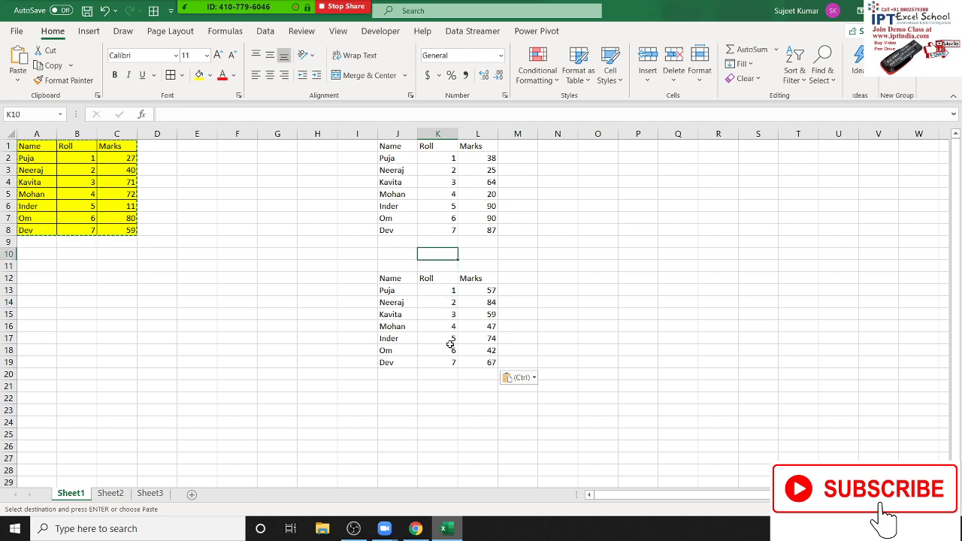
left_click(482, 162)
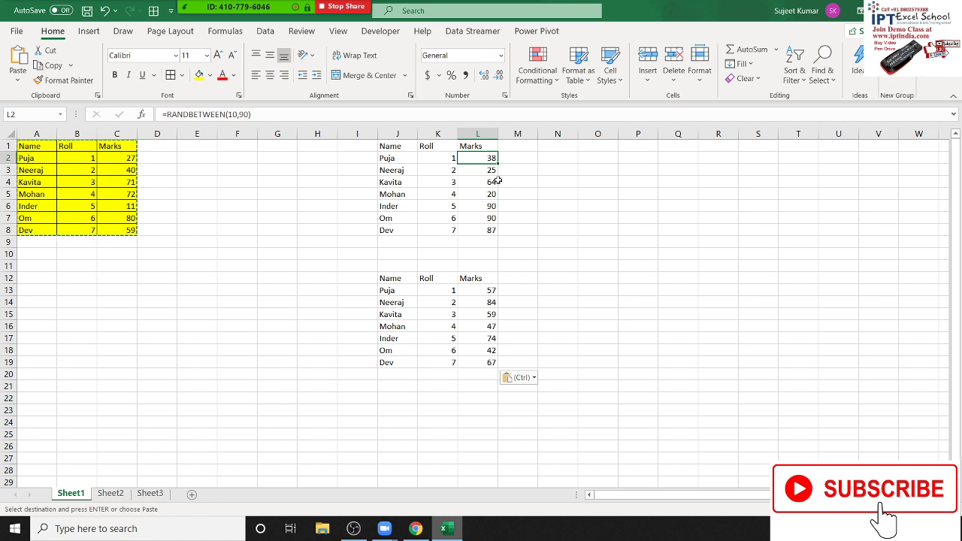
Step: Convert the Marks formulas in L2:L8 to fixed values in place, then go to the File page
left_click(476, 231, "shift")
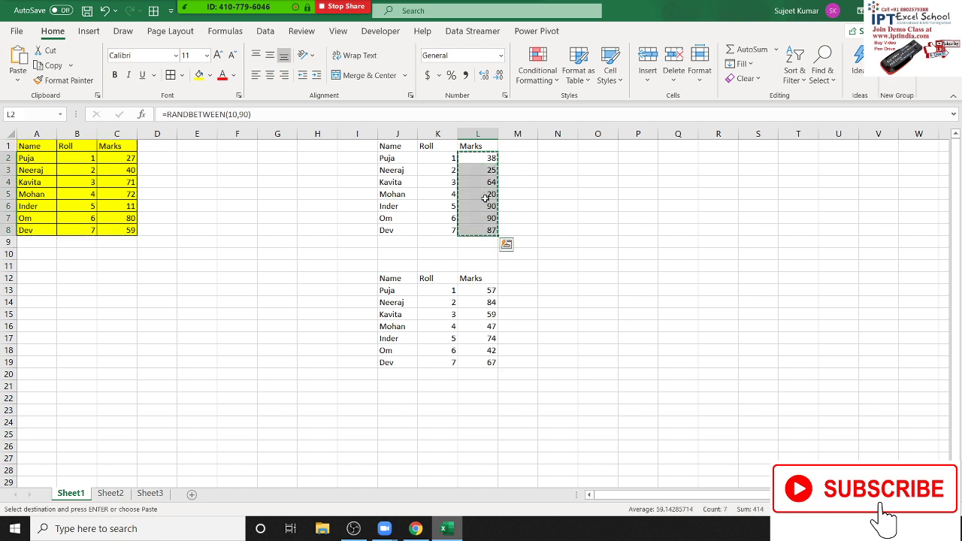
right_click(486, 231)
left_click(515, 183)
key("ctrl+alt+v")
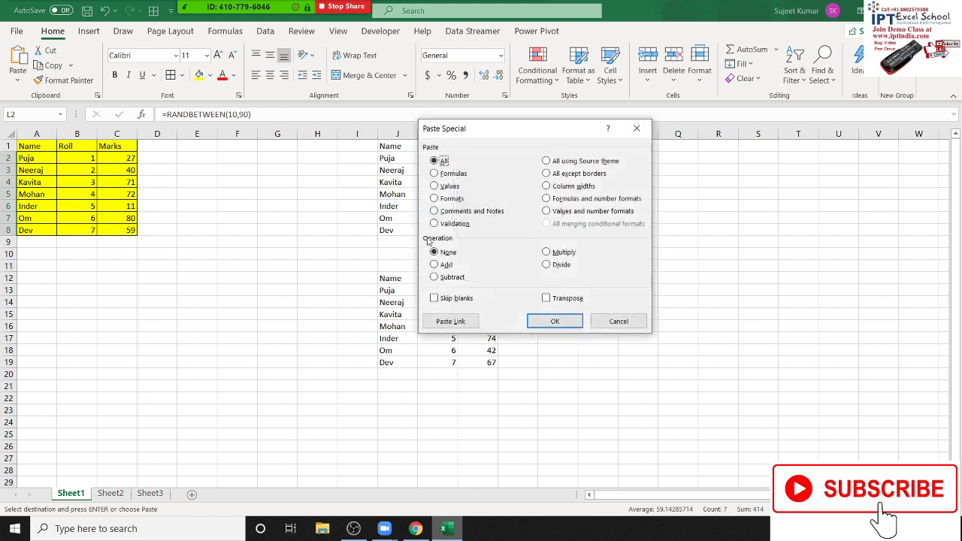
left_click(434, 185)
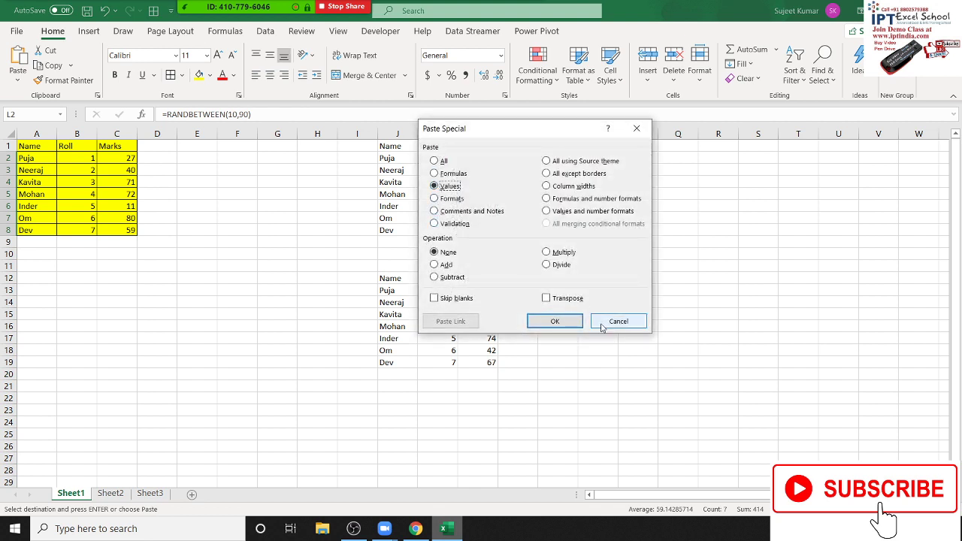
left_click(555, 321)
left_click(550, 291)
left_click(387, 231)
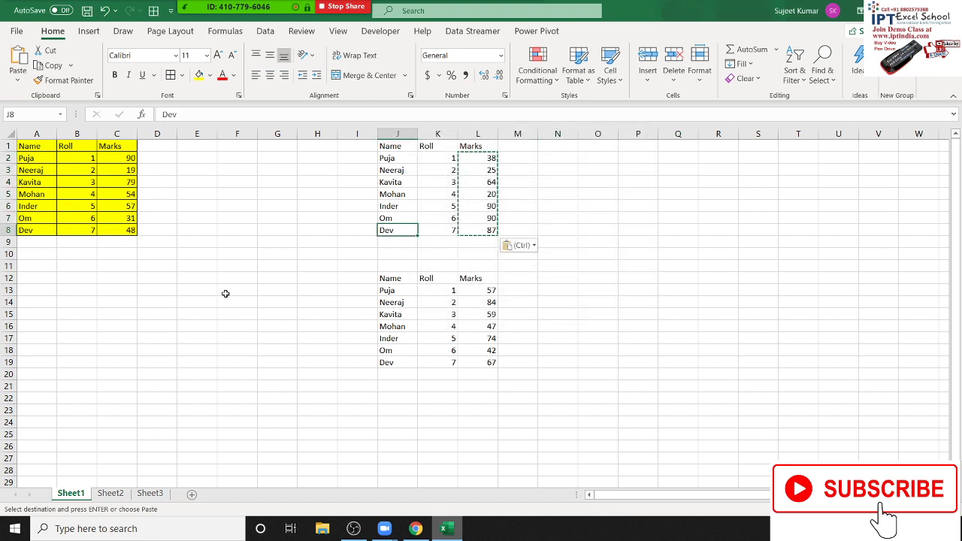
key("Escape")
left_click(22, 34)
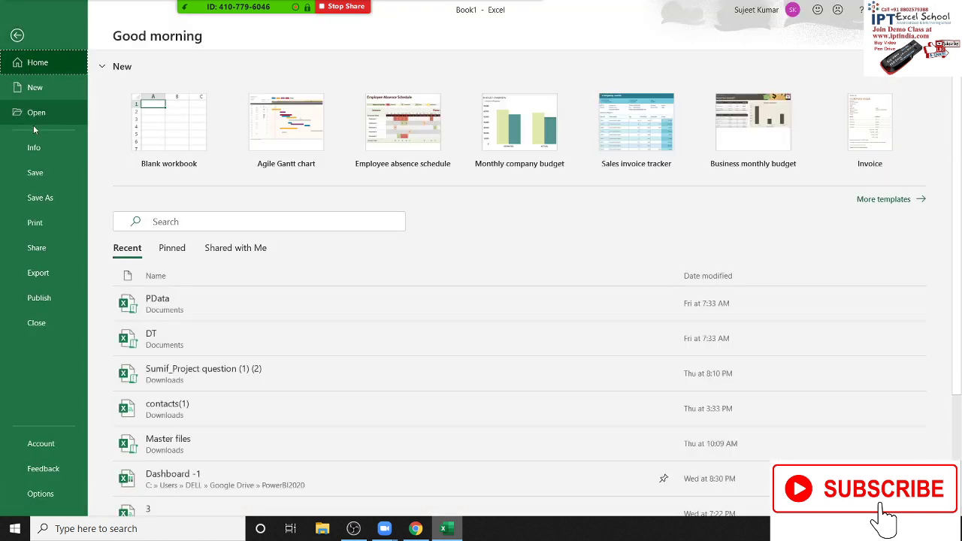
Step: Open the Customer Sales Dashbord workbook from the recent workbooks list
left_click(43, 115)
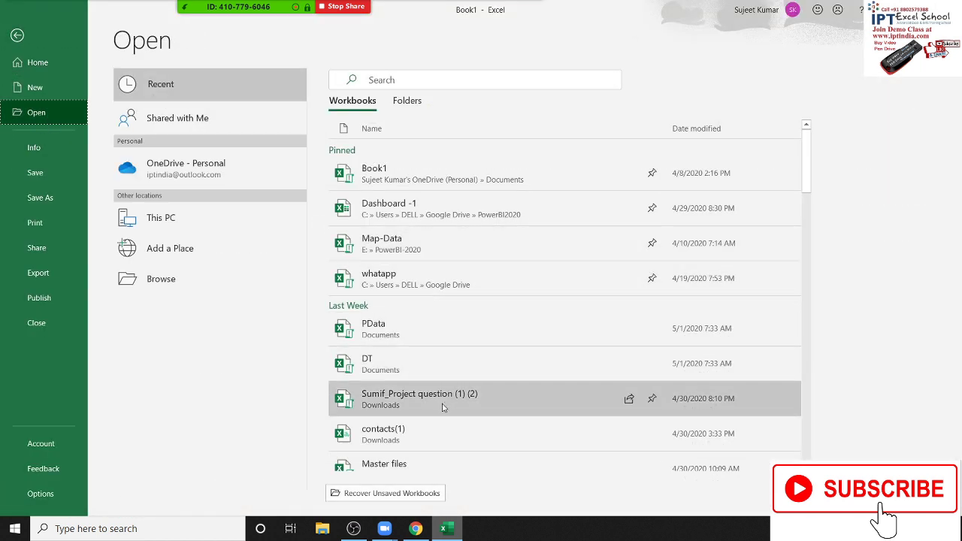
scroll(443, 405, "down", 3)
scroll(433, 398, "down", 2)
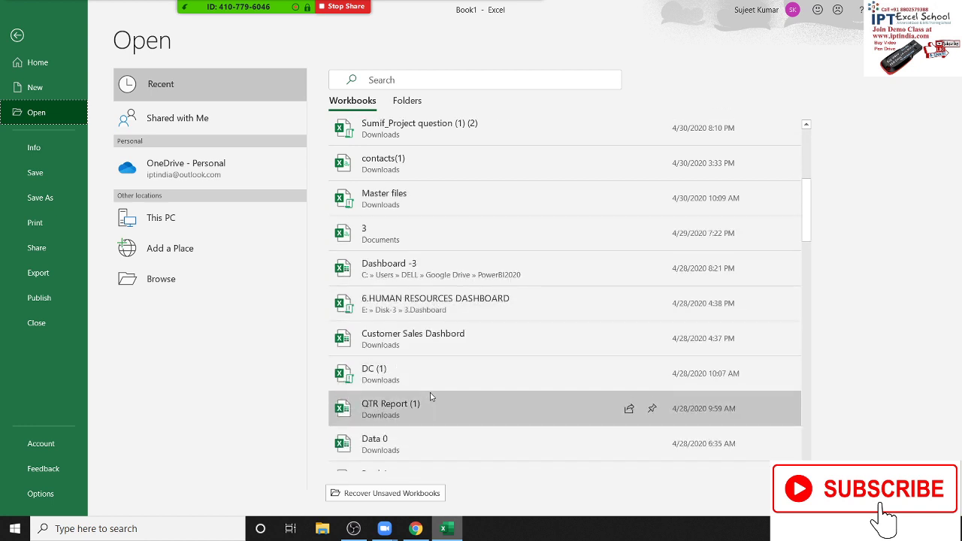
left_click(419, 340)
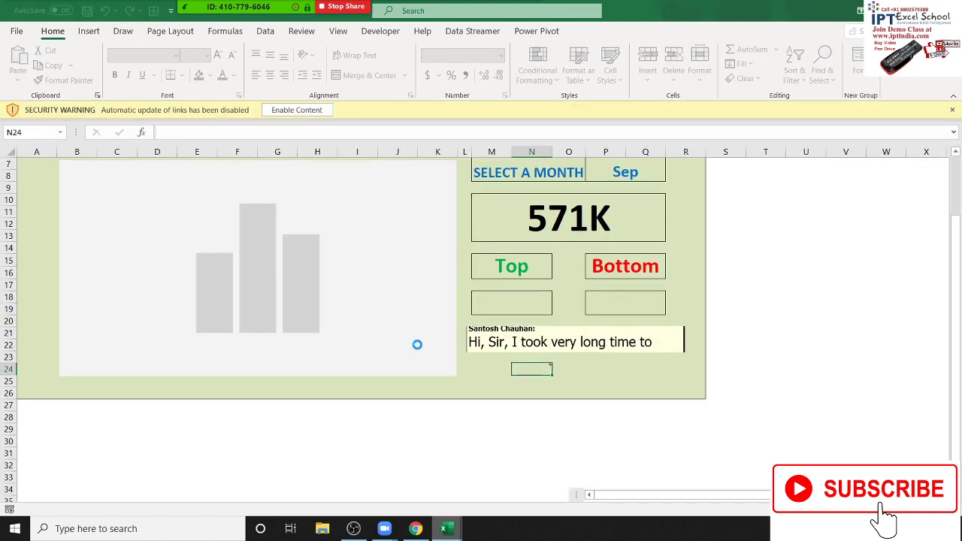
Step: Go back to File > Open and open 3.Financial Dashboard from the recent workbooks
left_click(20, 32)
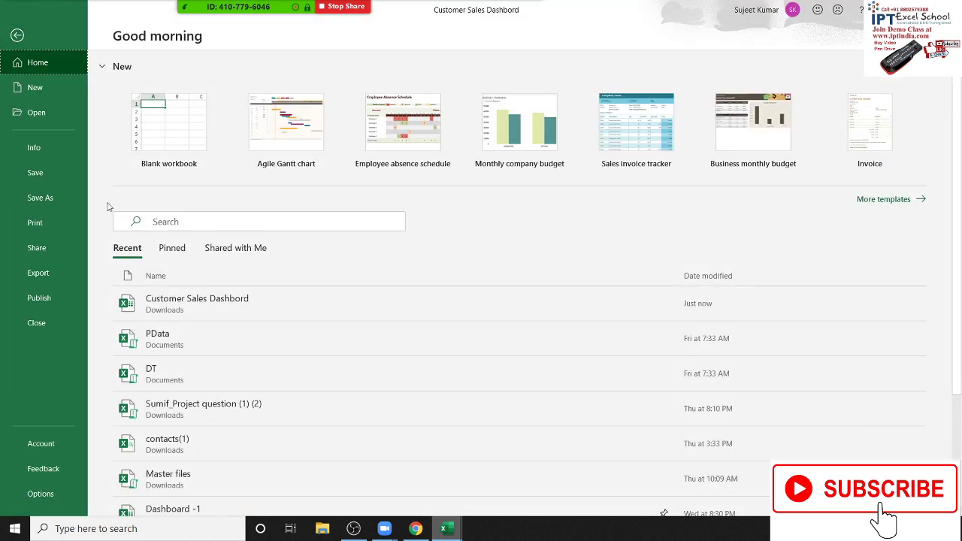
scroll(320, 328, "down", 5)
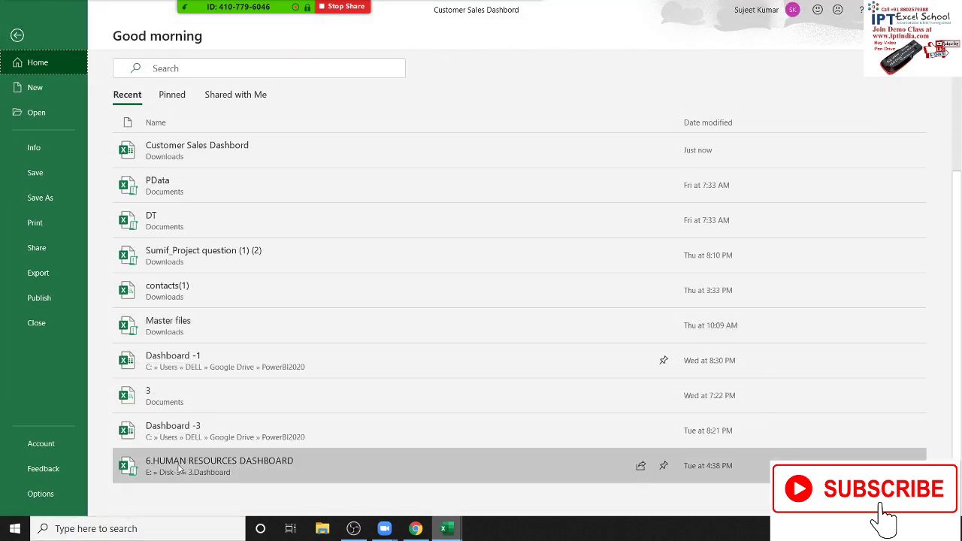
left_click(48, 116)
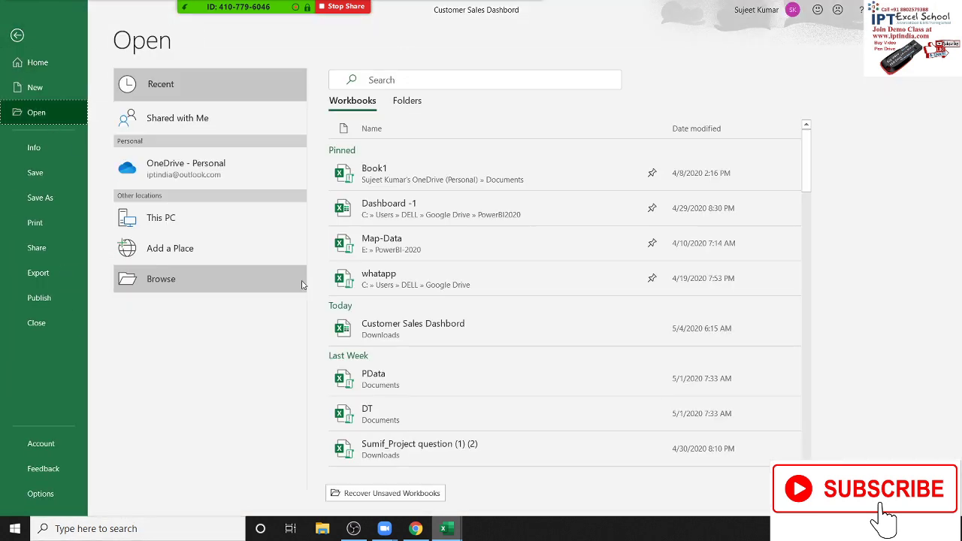
scroll(671, 445, "down", 1)
scroll(671, 445, "down", 2)
scroll(671, 445, "down", 3)
scroll(671, 446, "down", 3)
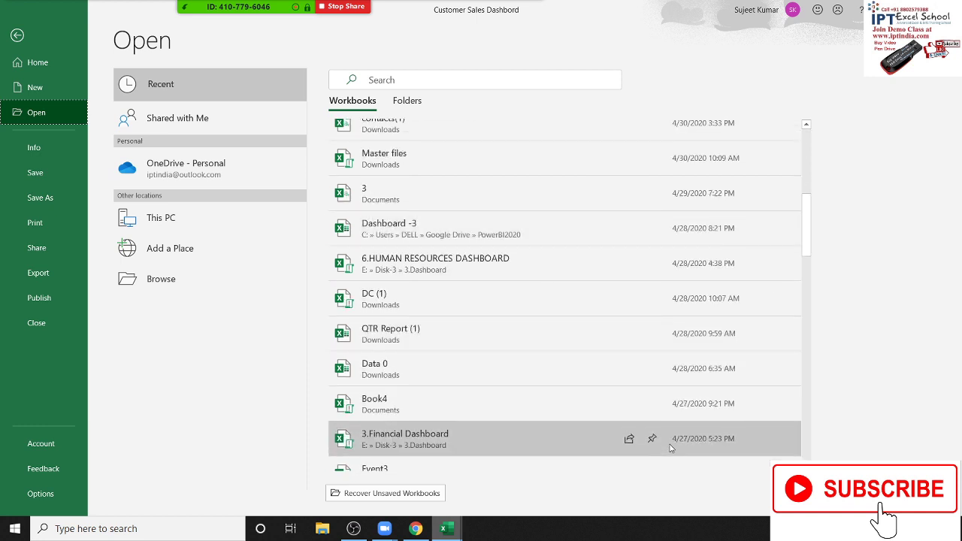
scroll(669, 446, "down", 3)
left_click(465, 357)
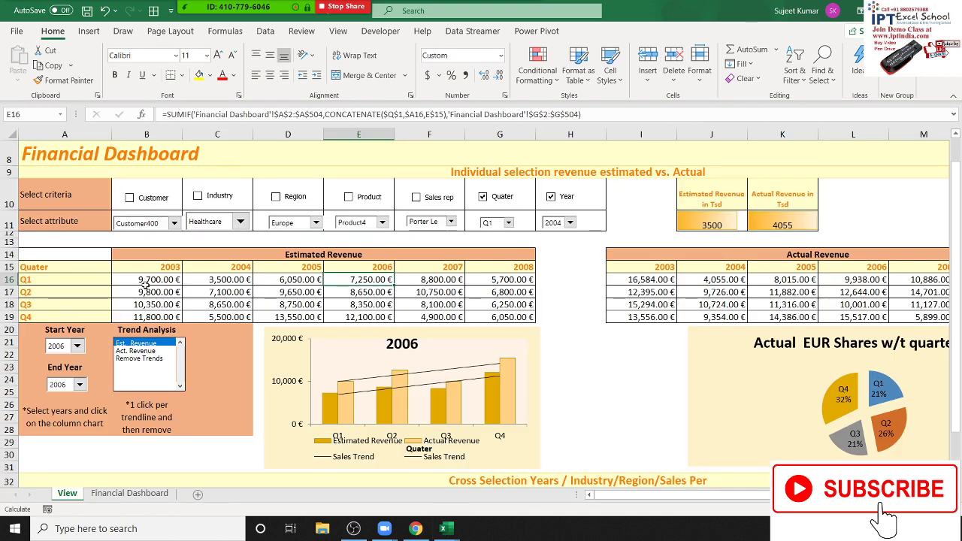
left_click(142, 282)
left_click(247, 278)
left_click(301, 284)
left_click(358, 279)
left_click(563, 277)
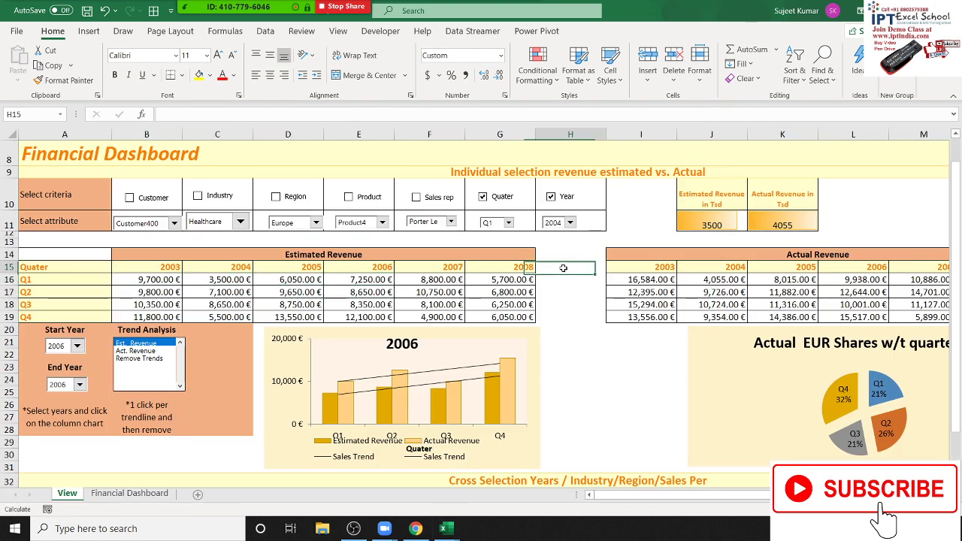
left_click(665, 281)
left_click(711, 225)
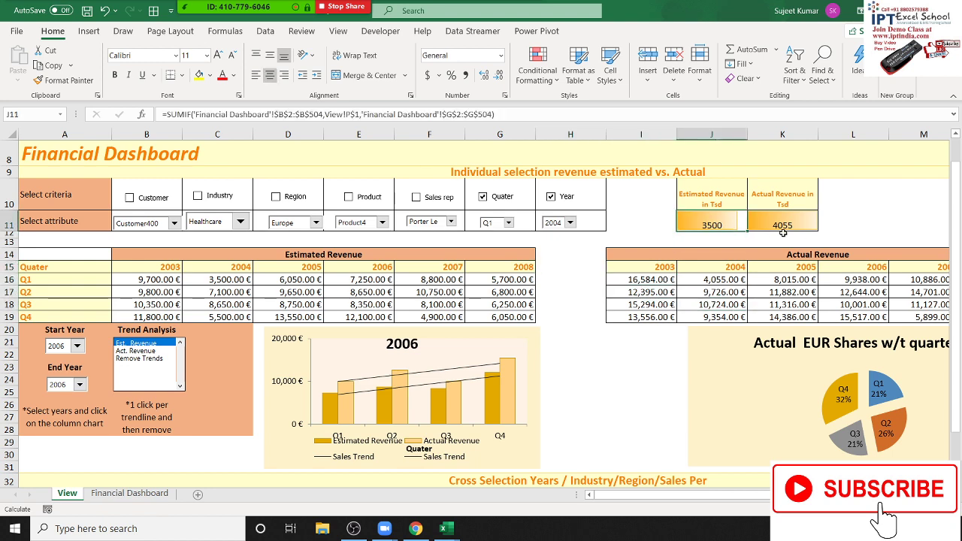
left_click(782, 234)
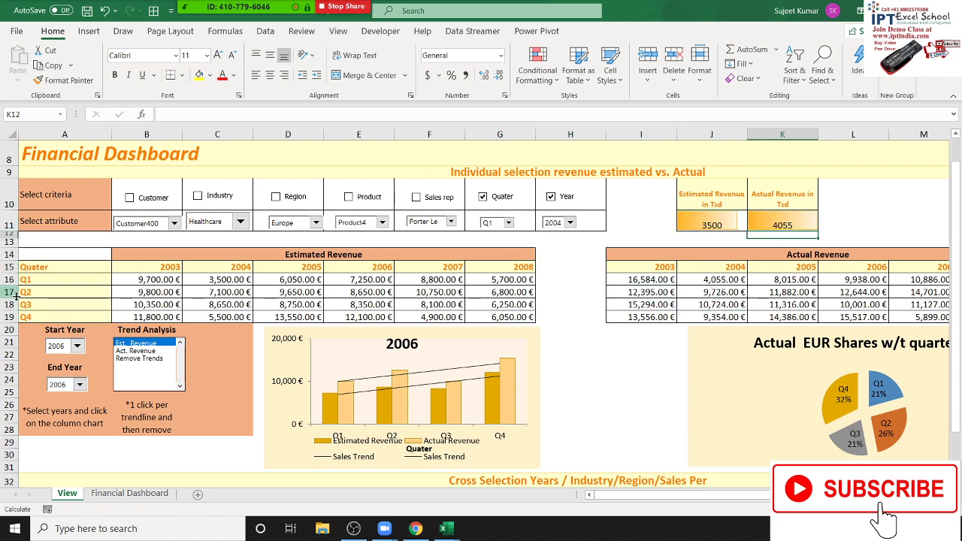
scroll(443, 345, "down", 7)
left_click(500, 261)
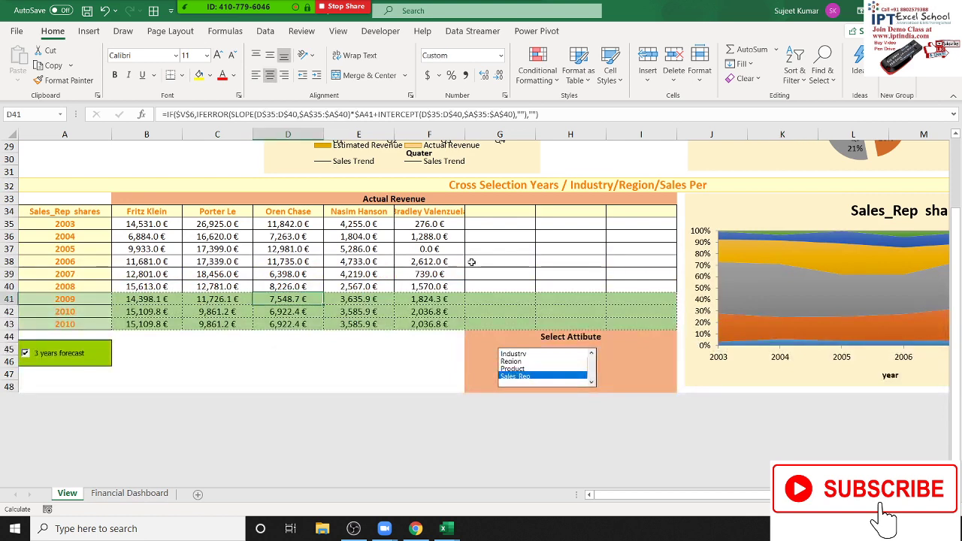
scroll(658, 311, "up", 4)
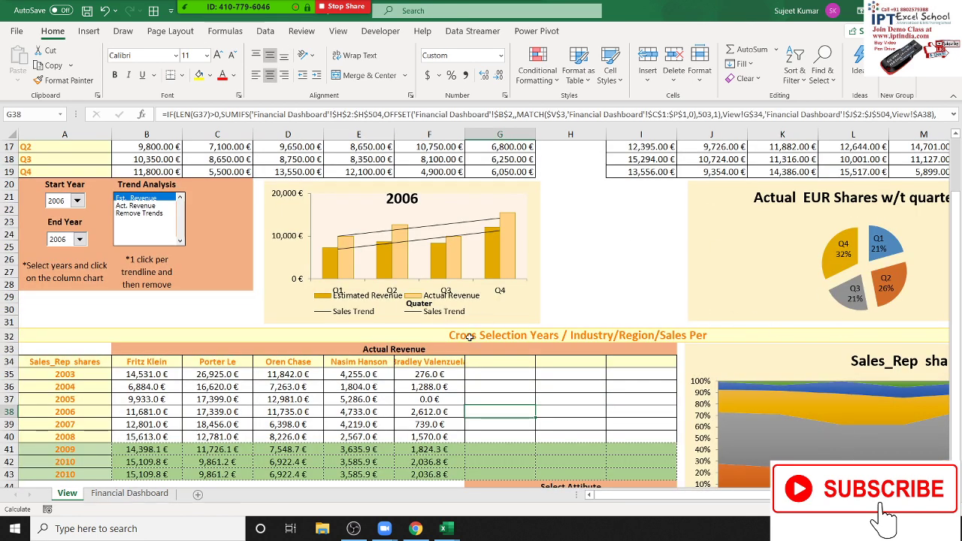
scroll(471, 342, "up", 3)
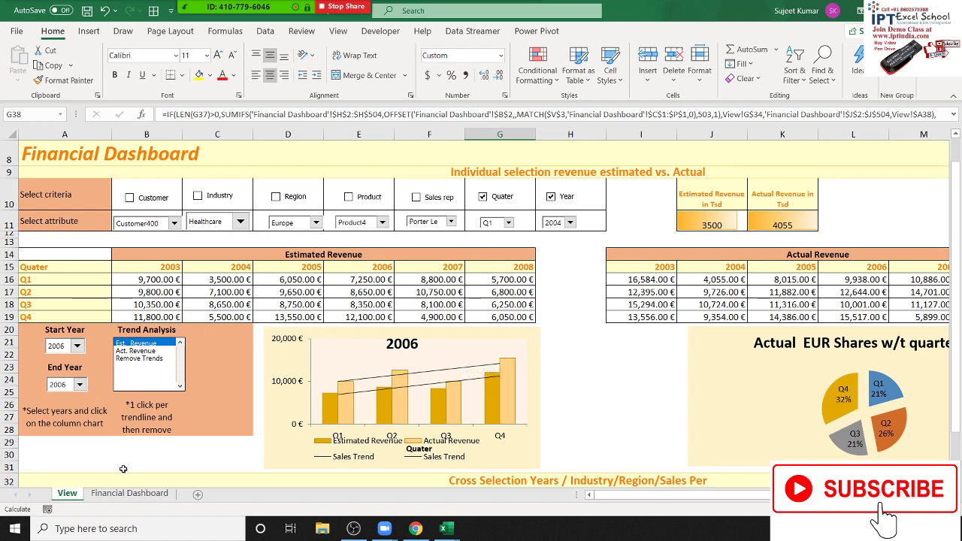
left_click(129, 493)
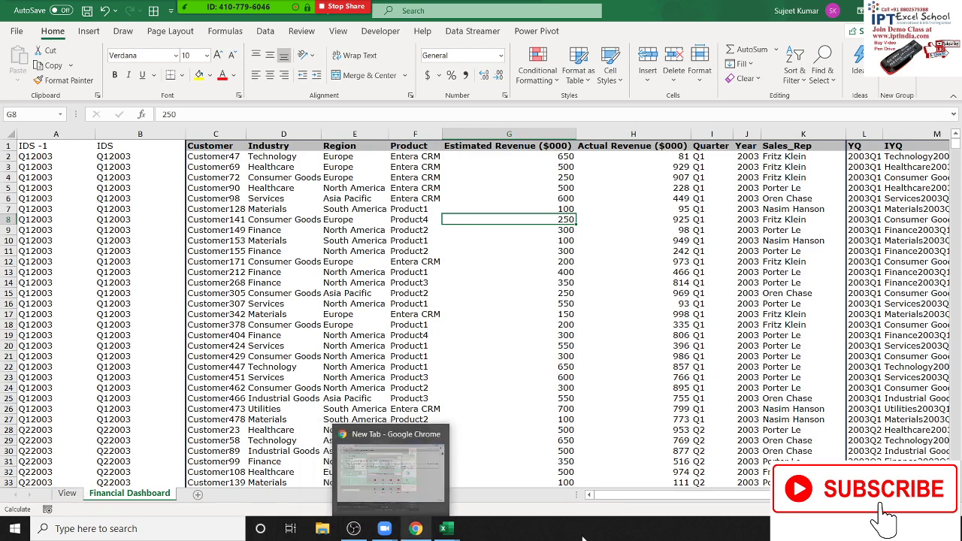
left_click(67, 493)
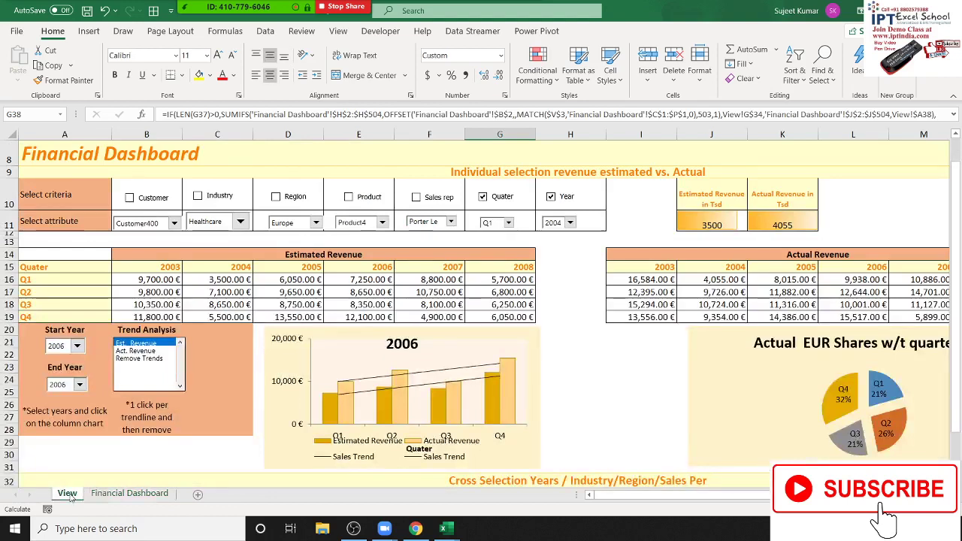
left_click(416, 529)
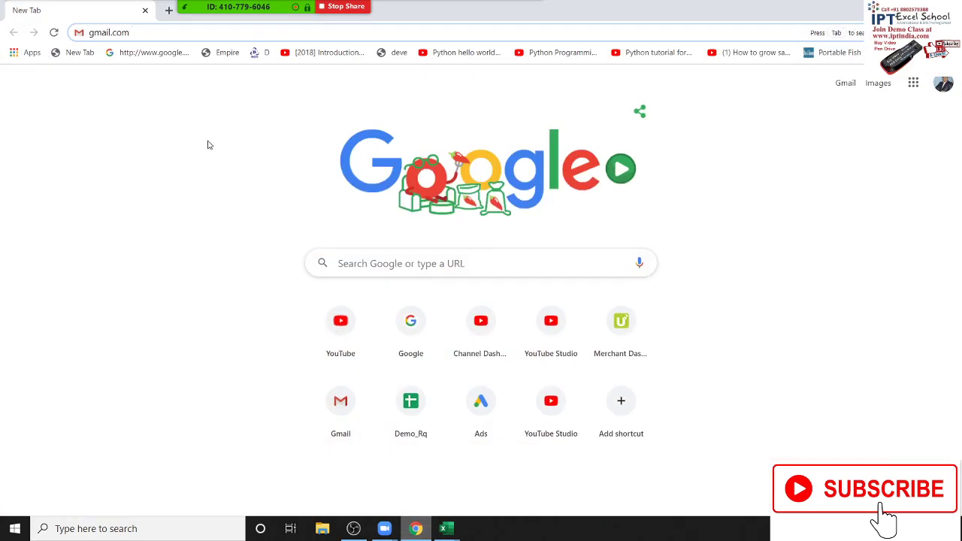
Step: Load gmail.com in Chrome, then switch back to the Excel Financial Dashboard window
key("Return")
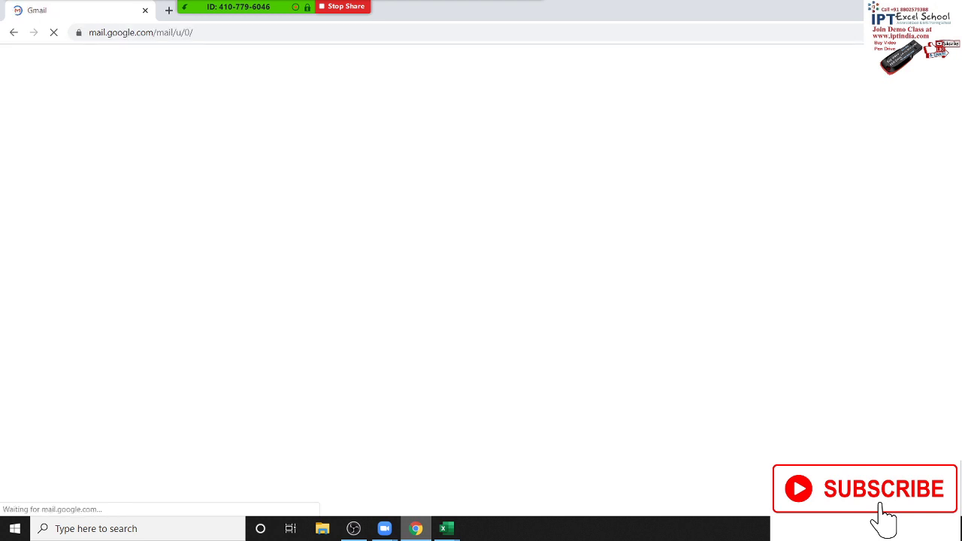
key("alt+Tab")
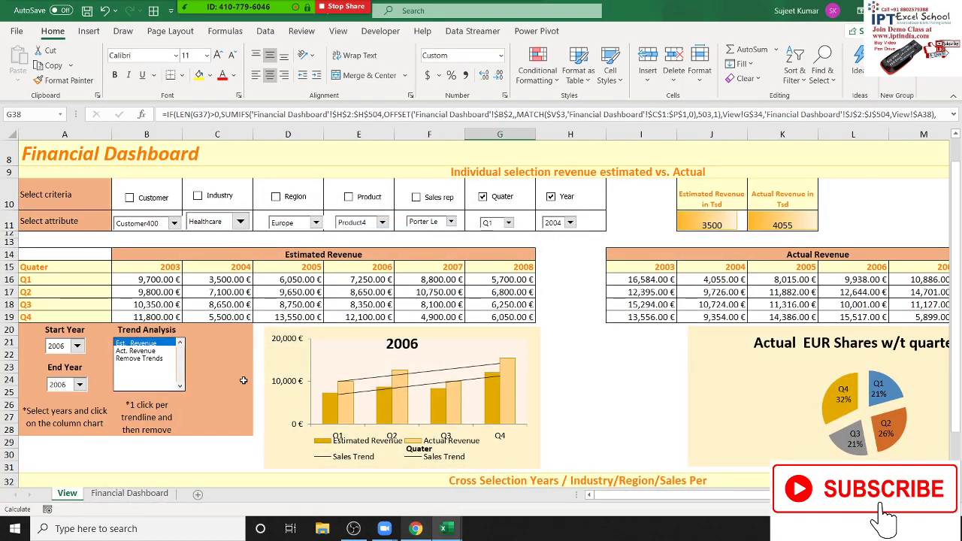
Step: Move the View sheet to a new workbook via Move or Copy with To book set to (new book)
right_click(67, 493)
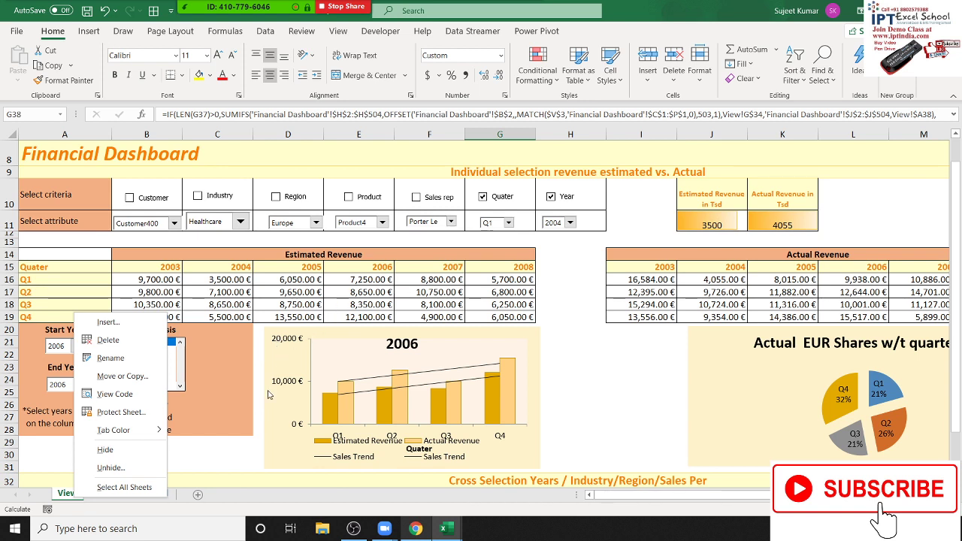
right_click(64, 494)
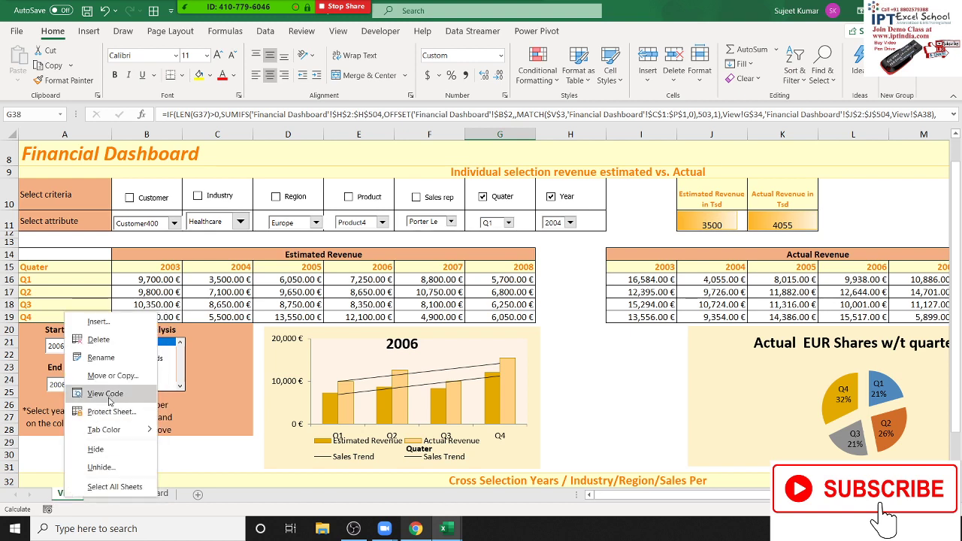
left_click(113, 375)
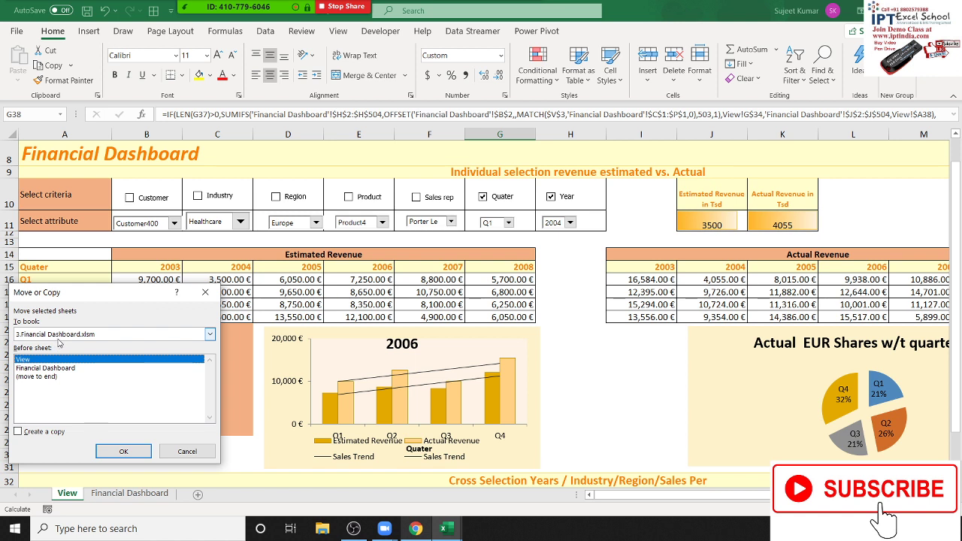
left_click(61, 334)
left_click(56, 353)
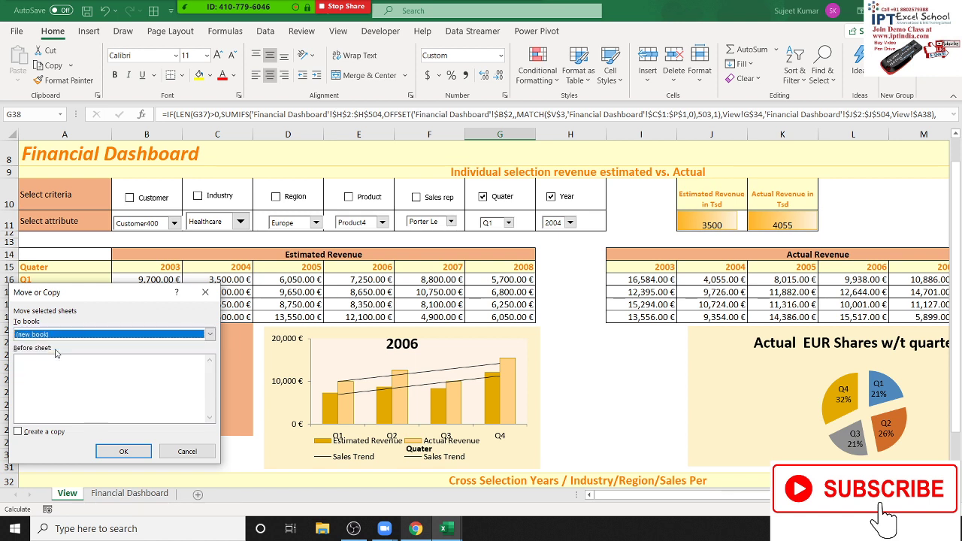
left_click(137, 456)
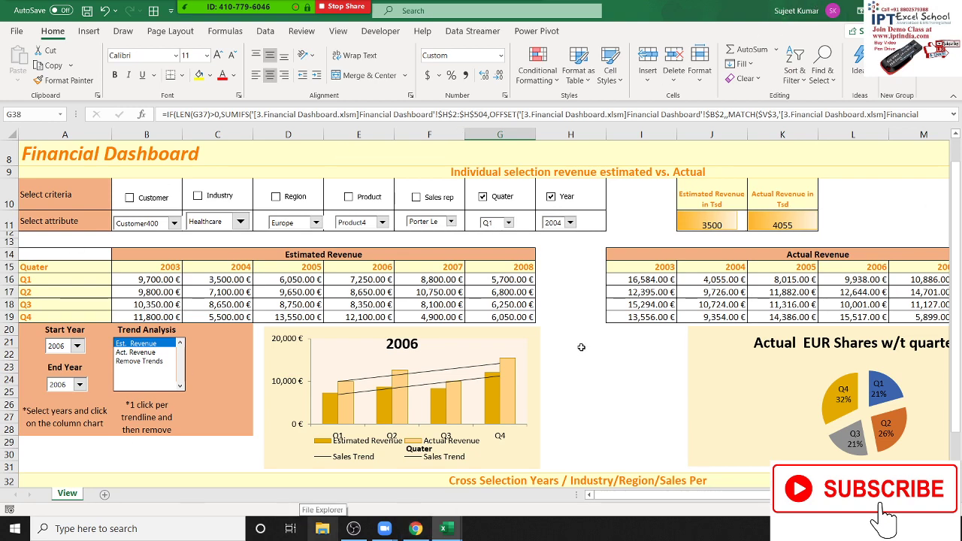
scroll(581, 347, "down", 4)
scroll(394, 346, "up", 1)
scroll(338, 331, "up", 3)
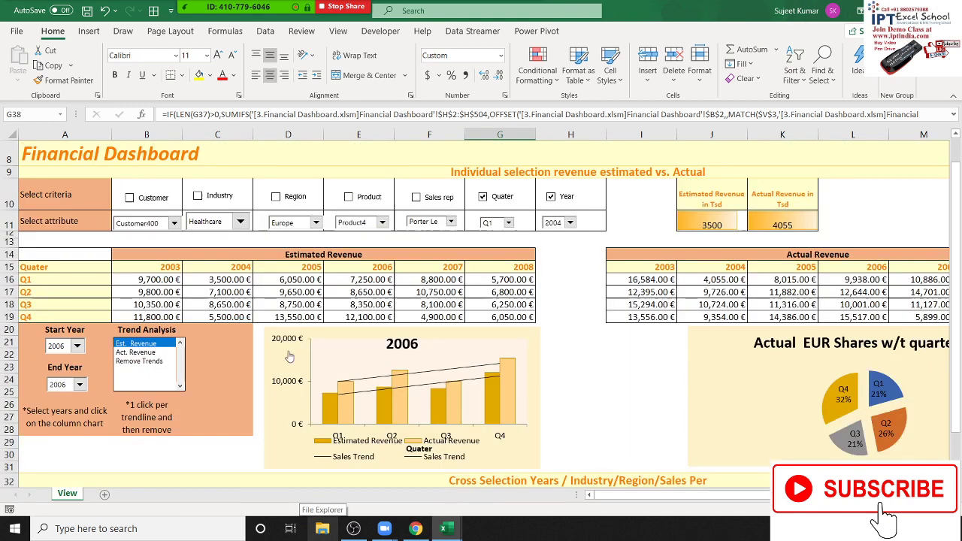
left_click(283, 278)
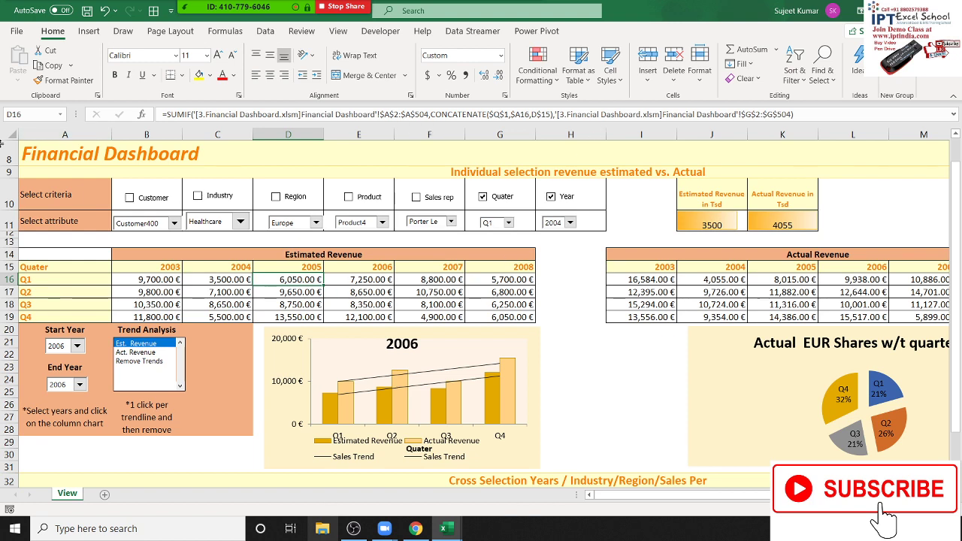
left_click(9, 136)
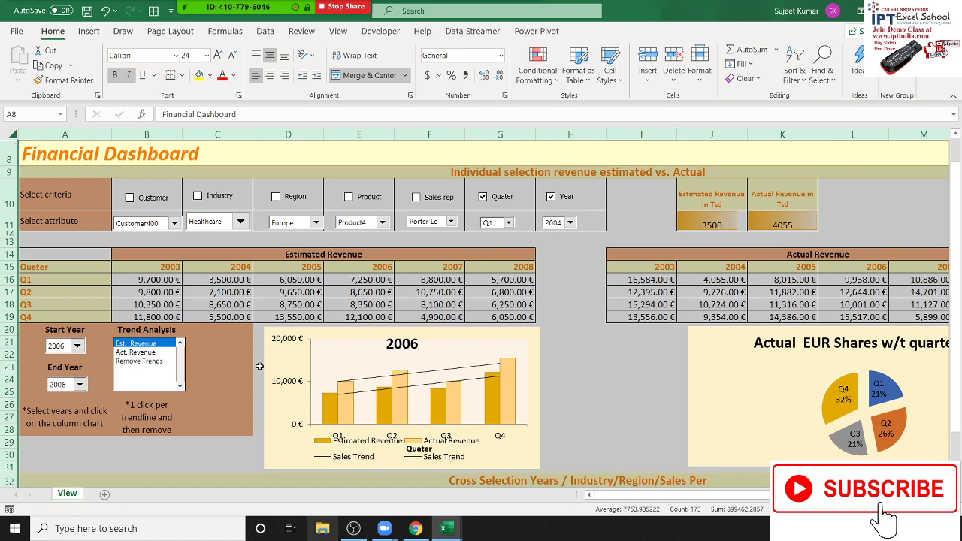
right_click(278, 287)
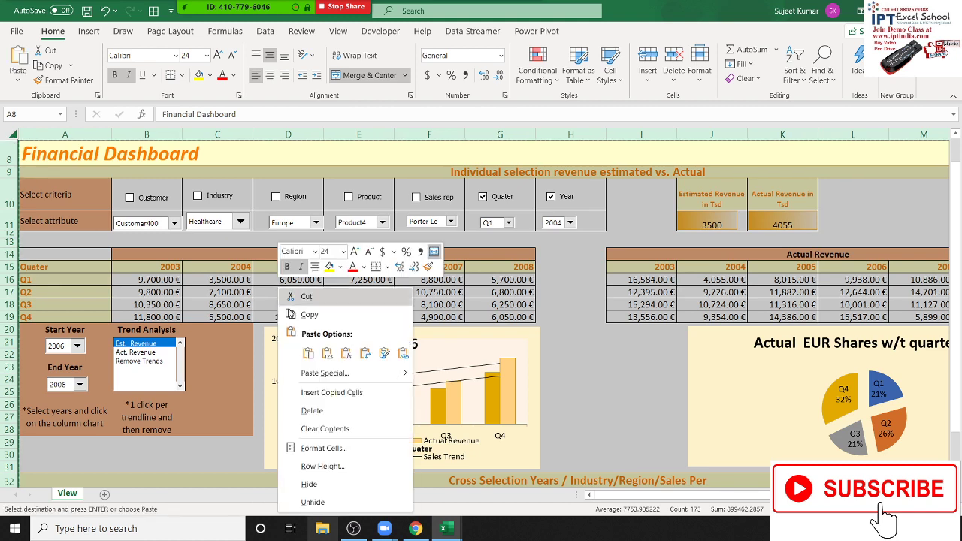
left_click(319, 376)
left_click(218, 325)
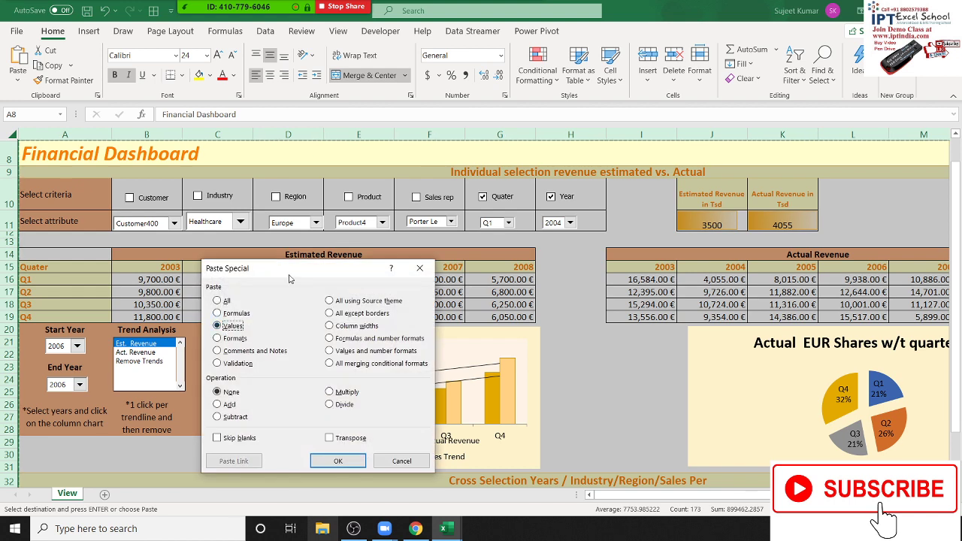
left_click_drag(289, 279, 616, 128)
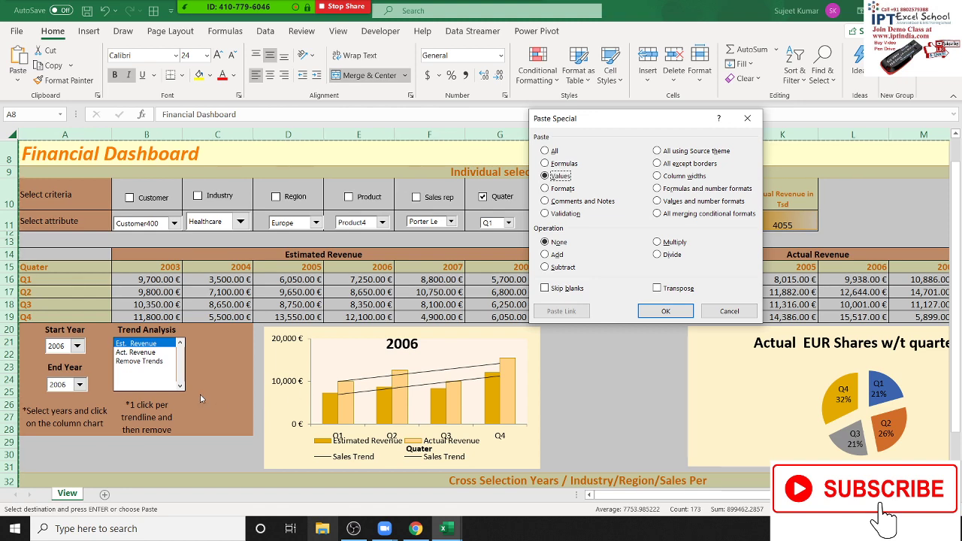
left_click(664, 311)
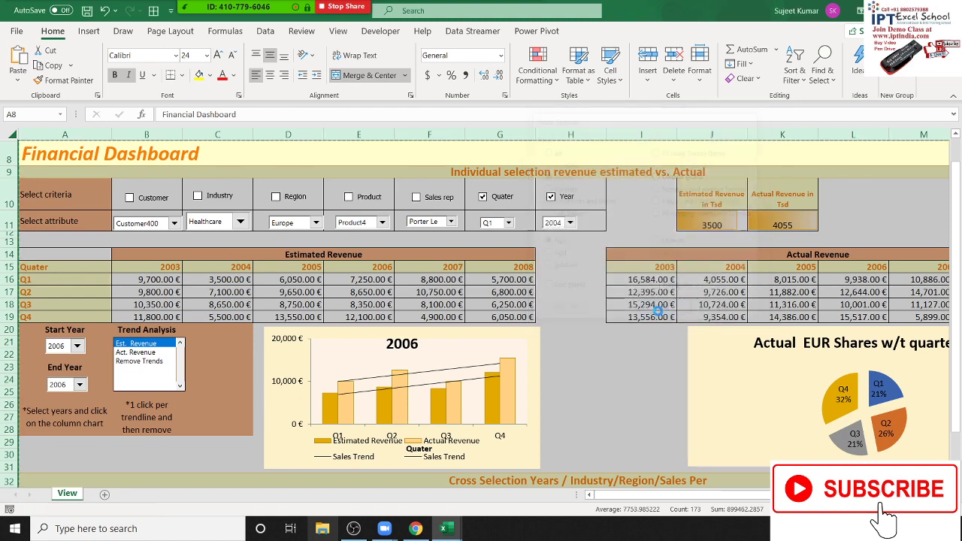
left_click(307, 290)
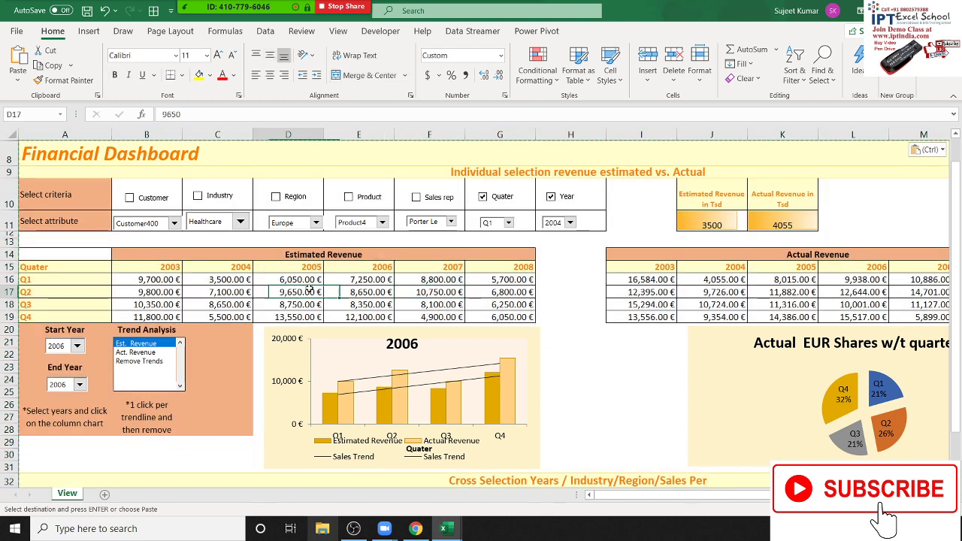
left_click(358, 316)
left_click(758, 305)
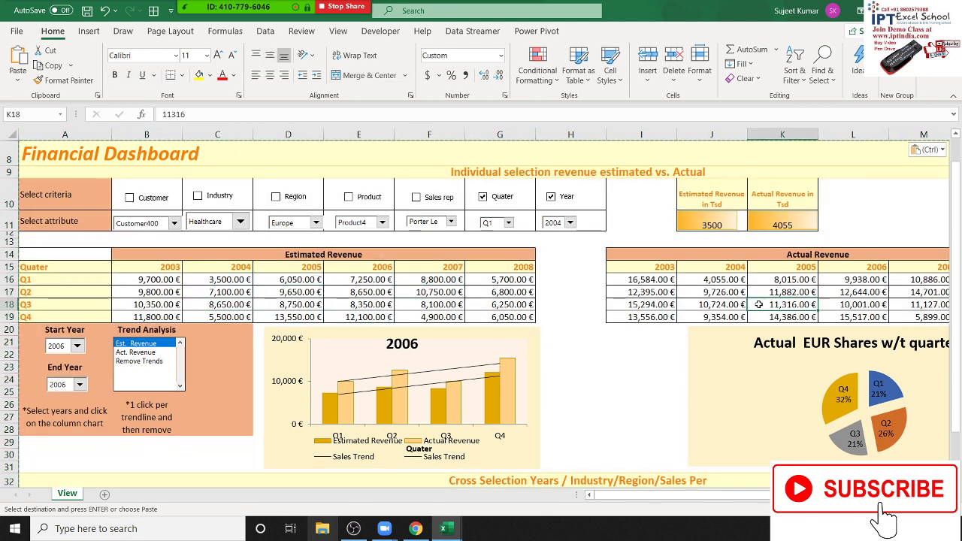
left_click_drag(810, 280, 864, 279)
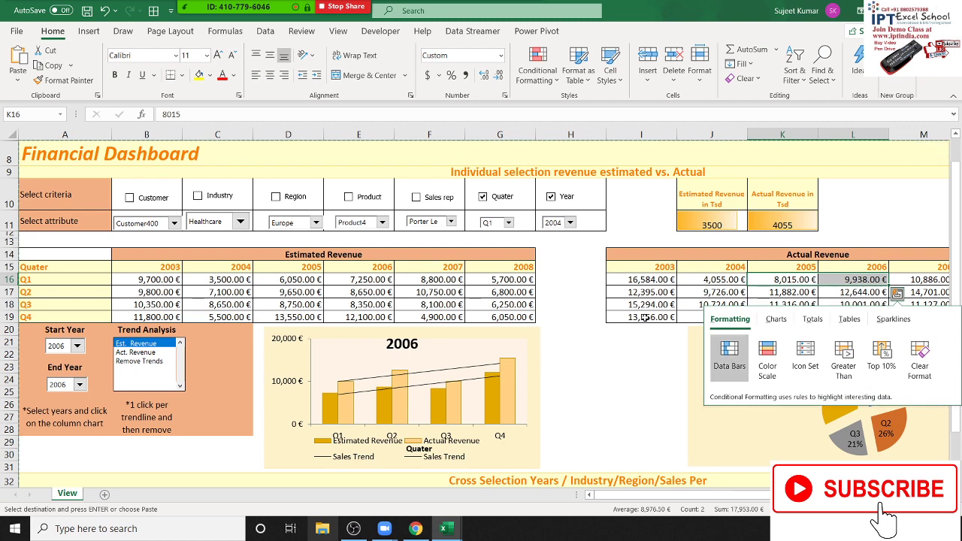
left_click(638, 280)
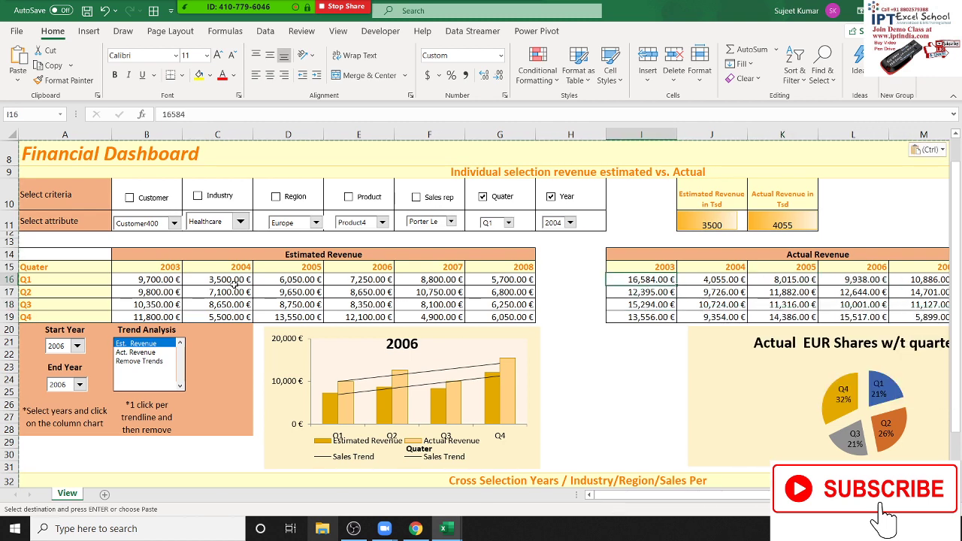
left_click_drag(163, 268, 509, 317)
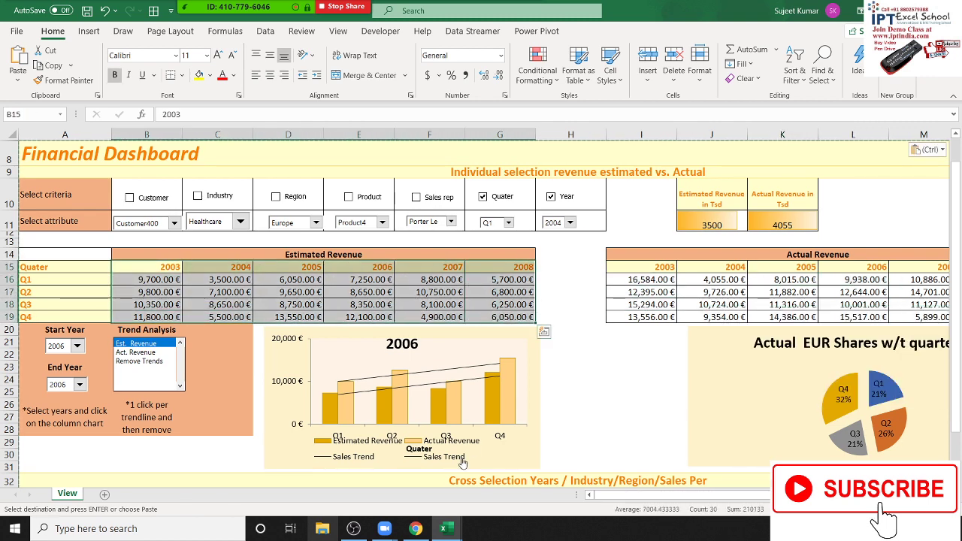
scroll(325, 391, "down", 5)
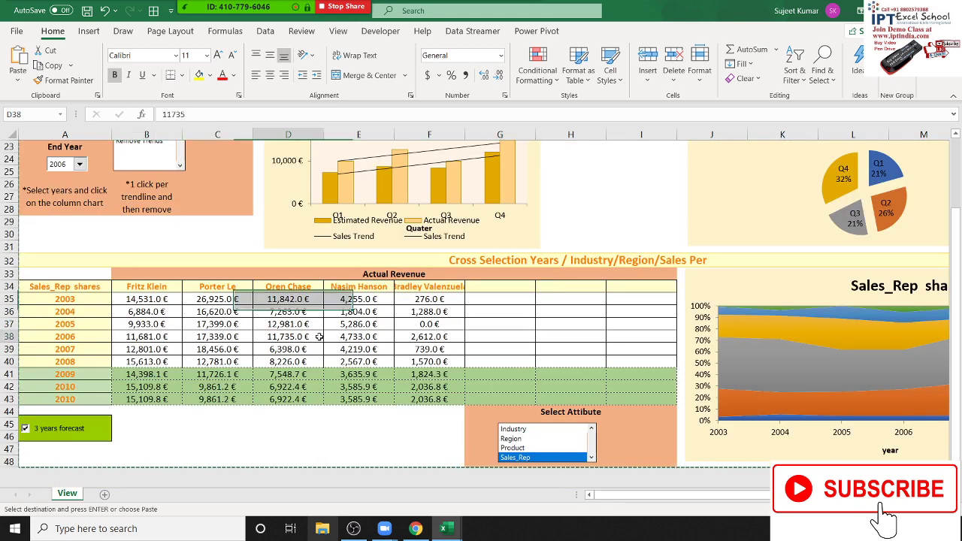
left_click(429, 373)
left_click(427, 337)
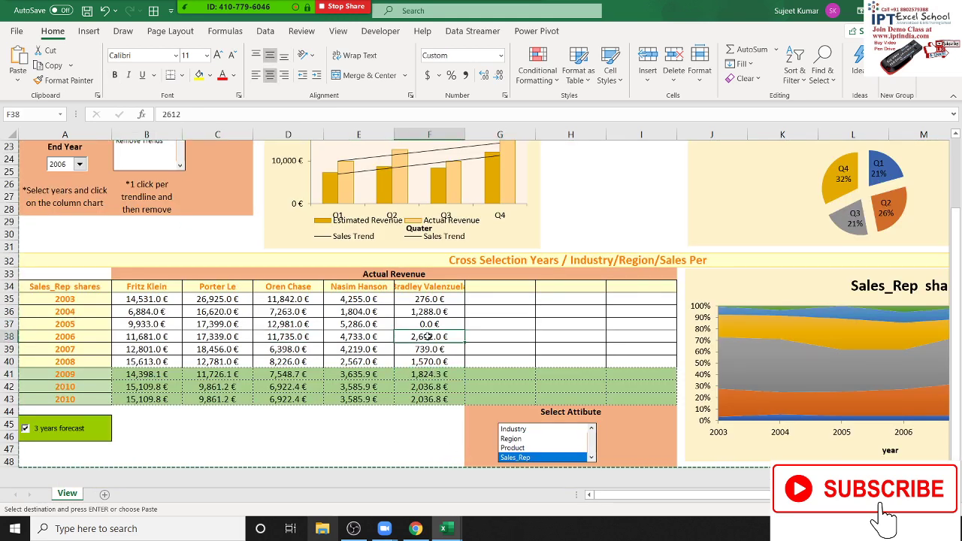
scroll(426, 336, "up", 4)
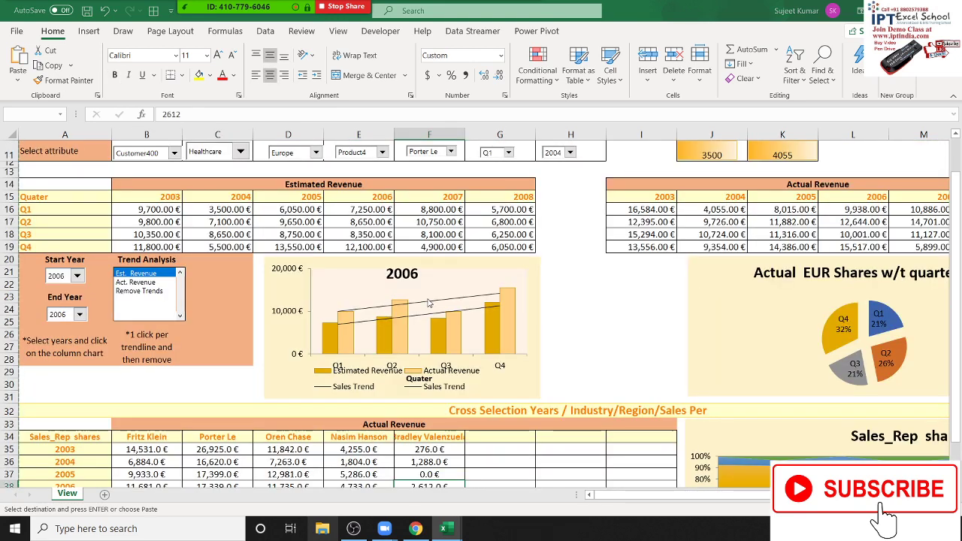
key("ctrl+w")
Step: Close 3.Financial Dashboard.xlsm without saving, releasing the large clipboard contents
left_click(534, 339)
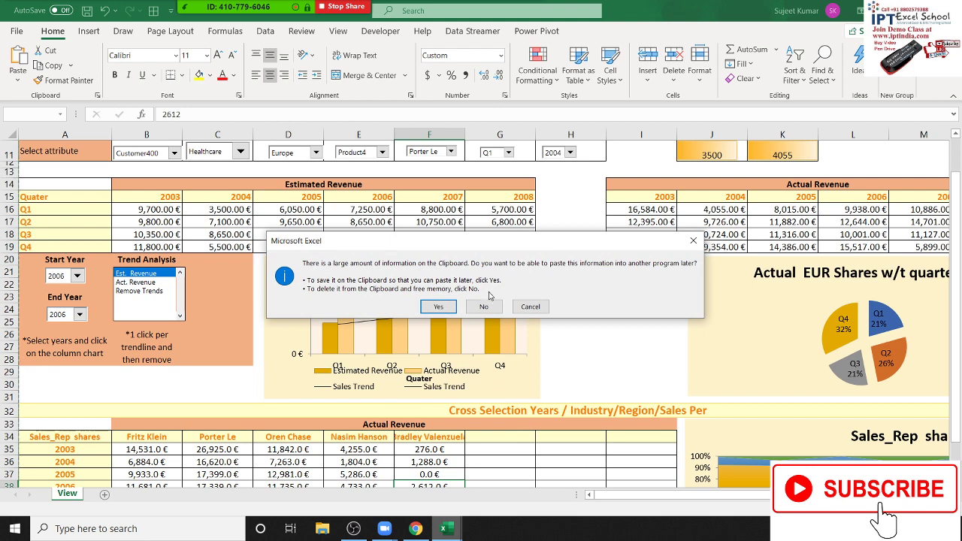
left_click(484, 307)
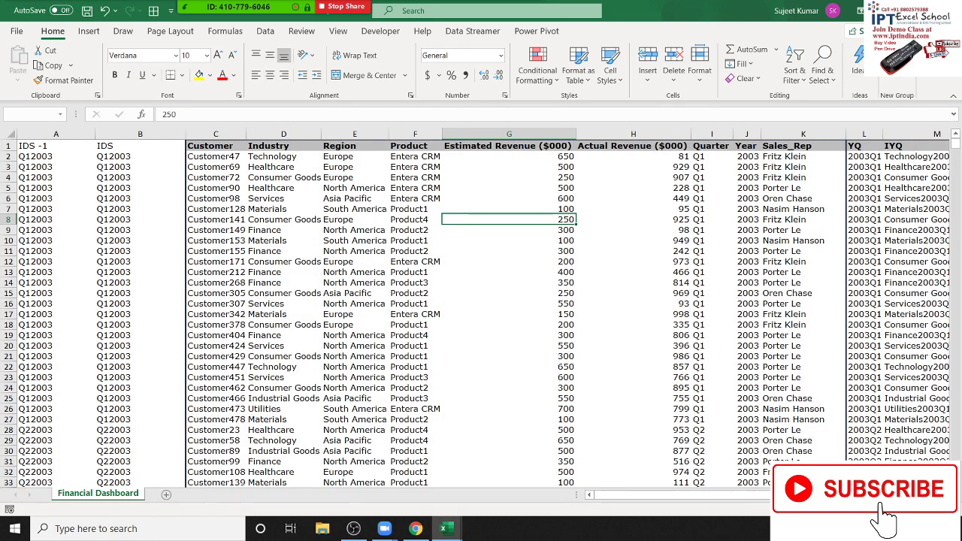
key("ctrl+w")
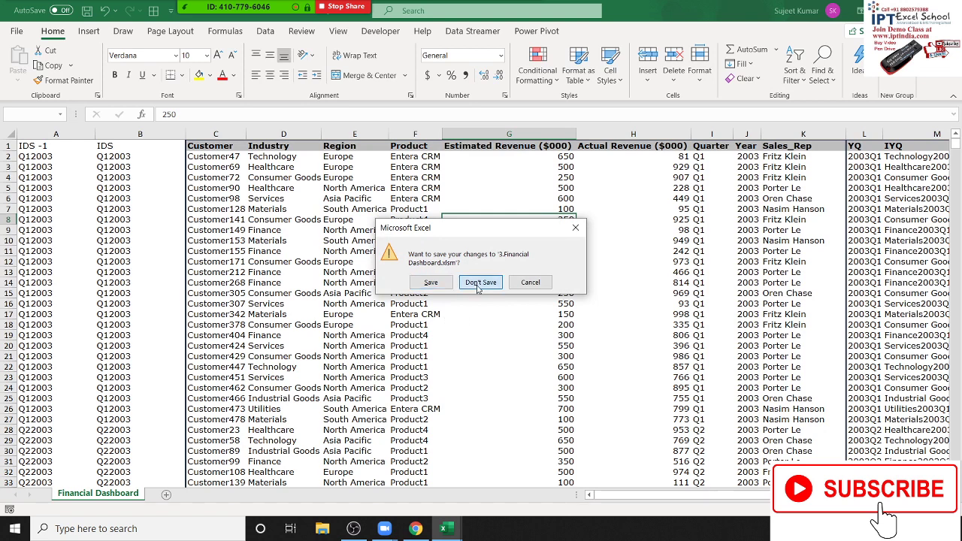
left_click(480, 283)
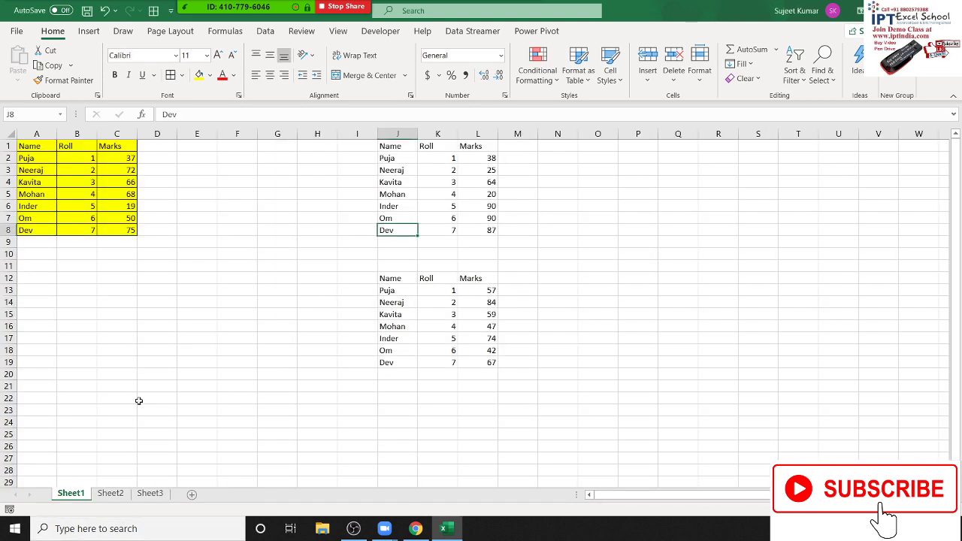
Step: Clear the lower Name/Roll/Marks copy in J12:L21
left_click(477, 326)
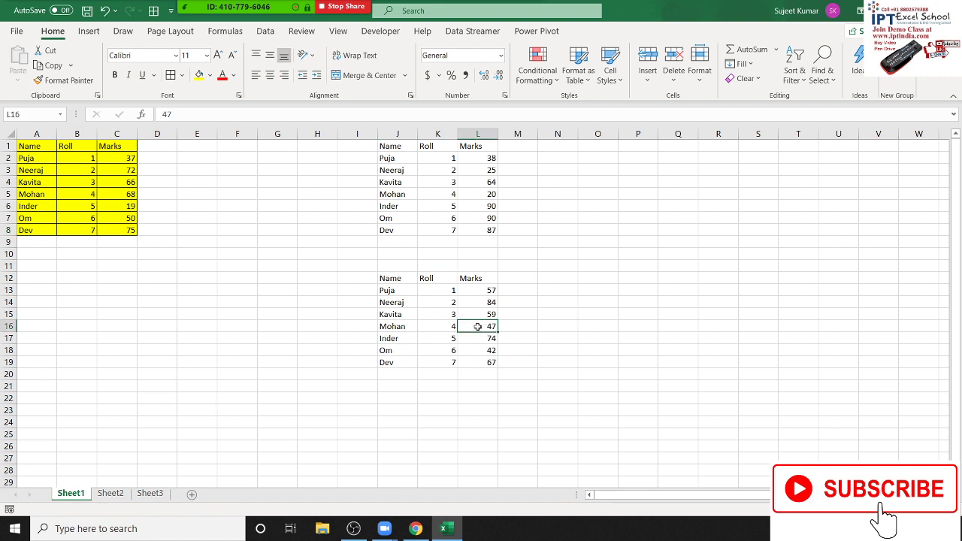
left_click_drag(394, 278, 464, 383)
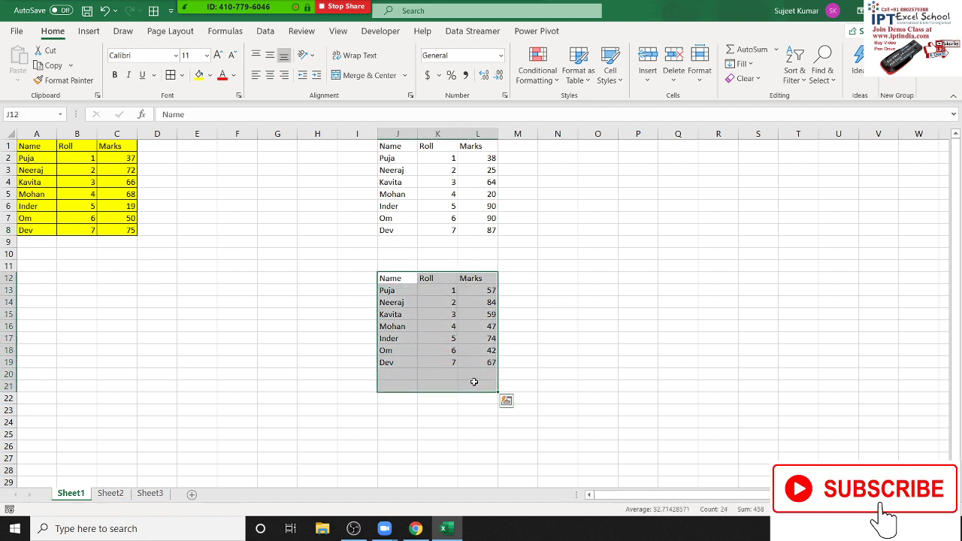
key("Delete")
Step: Paste only the formats of the yellow table A1:C8 onto N1:P8
left_click_drag(395, 145, 467, 226)
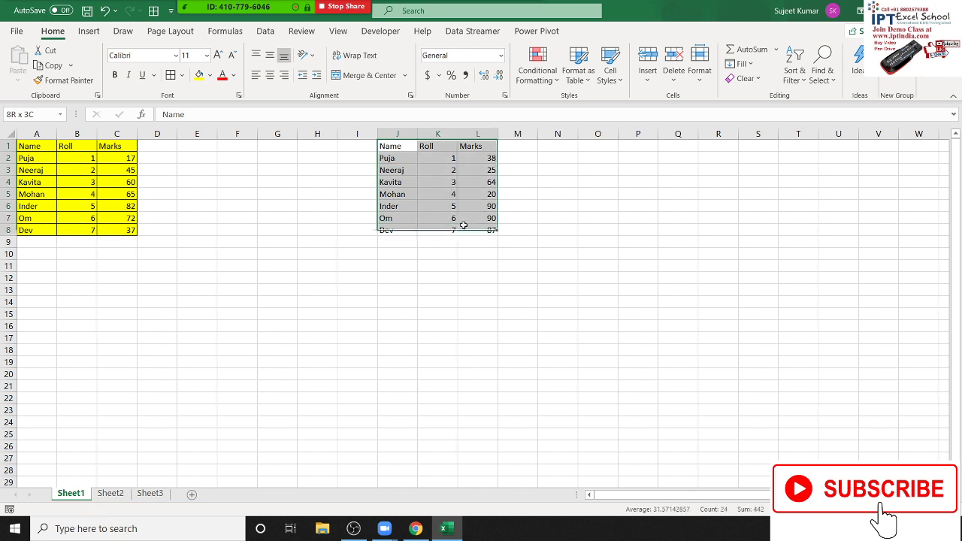
left_click_drag(39, 145, 128, 229)
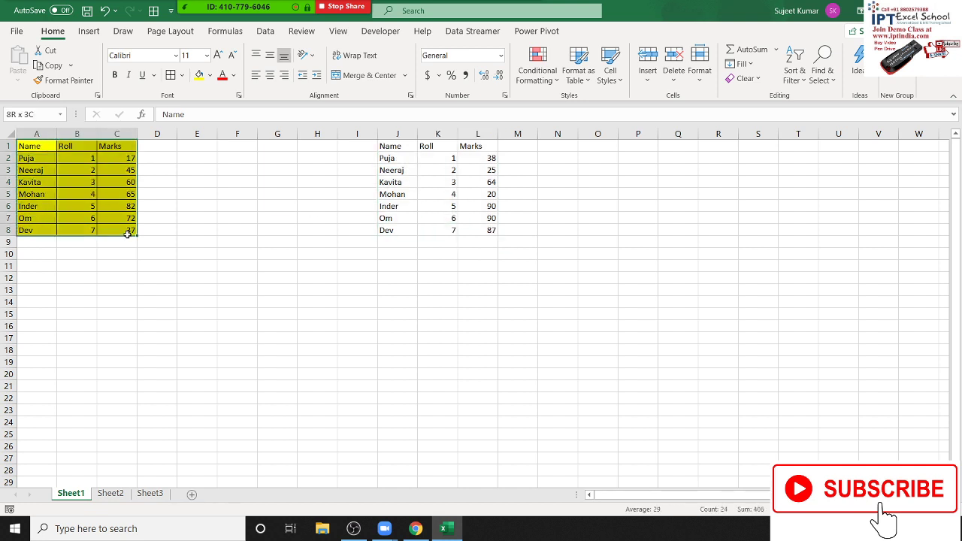
key("ctrl+c")
left_click(546, 147)
right_click(545, 148)
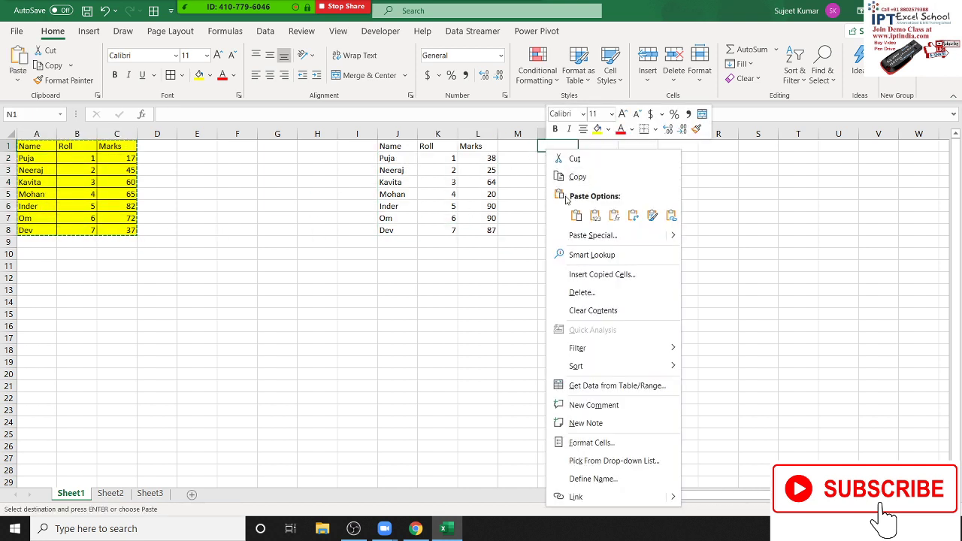
left_click(593, 235)
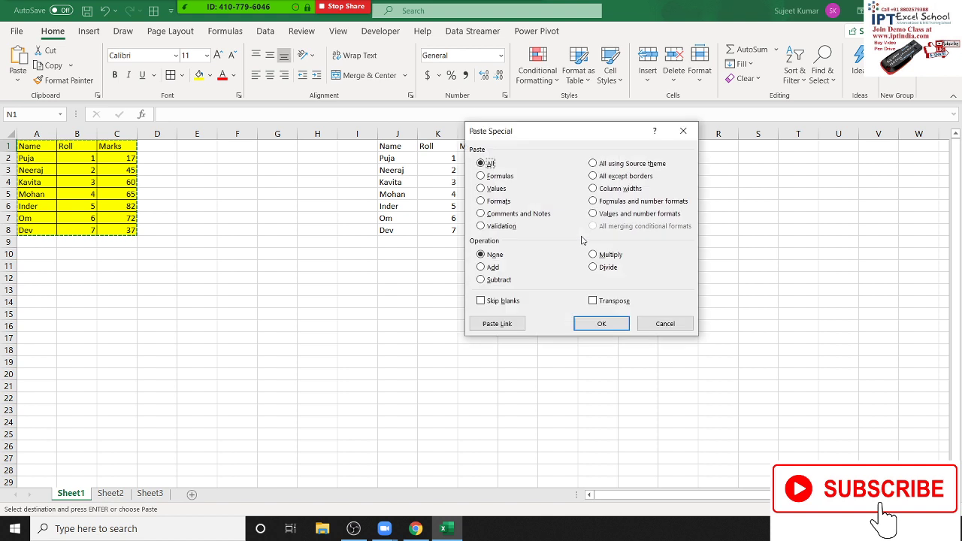
left_click(496, 201)
left_click(601, 323)
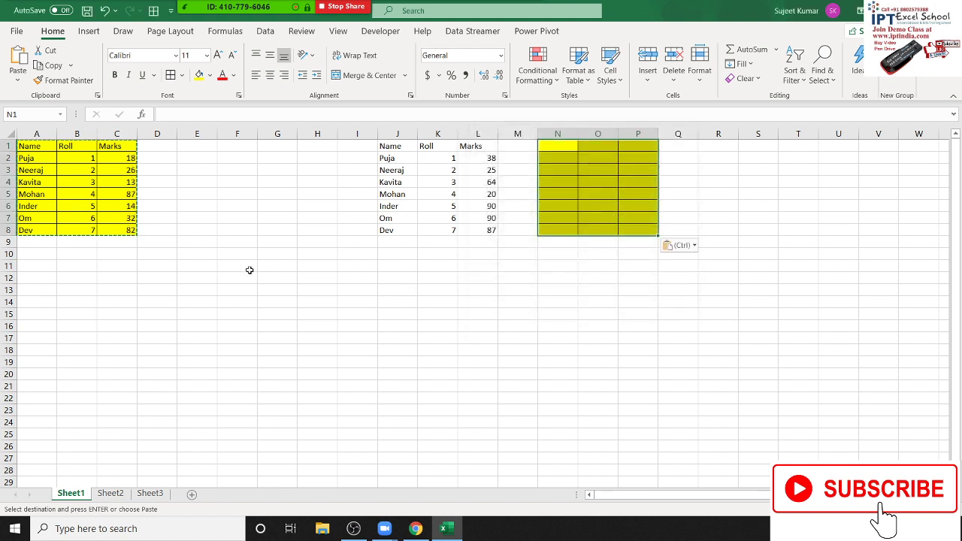
left_click(242, 267)
Step: Add the comment 'This is Final Marks' to the Marks header in C1
right_click(106, 146)
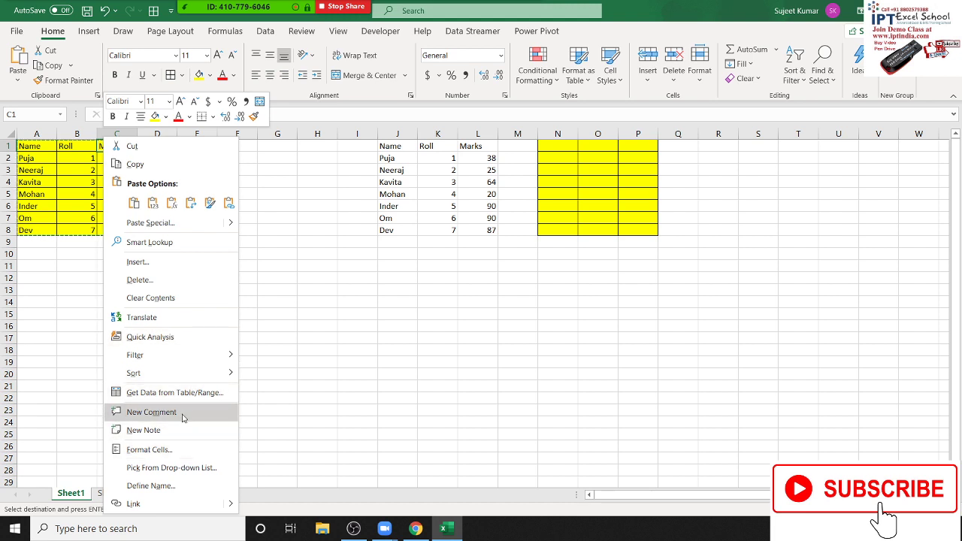
left_click(183, 415)
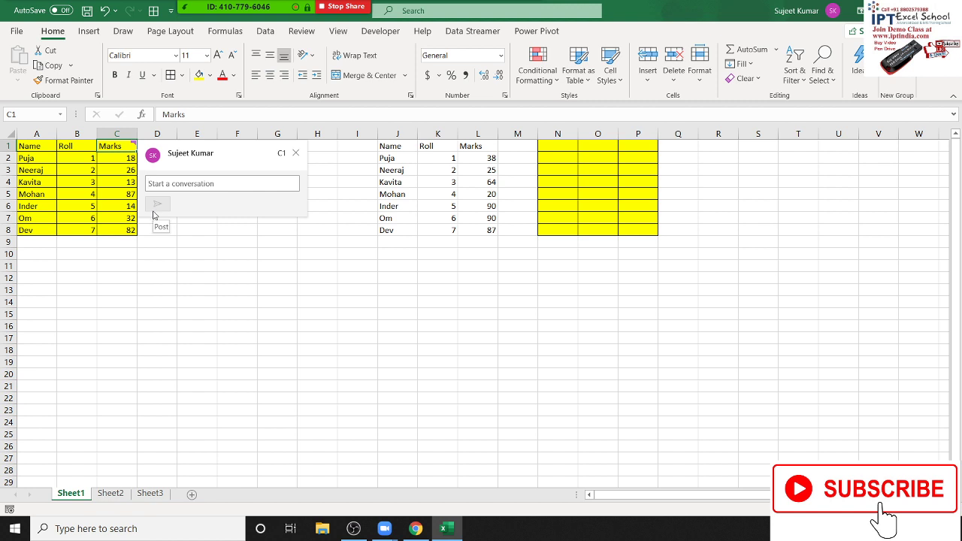
type("This is Final Marks")
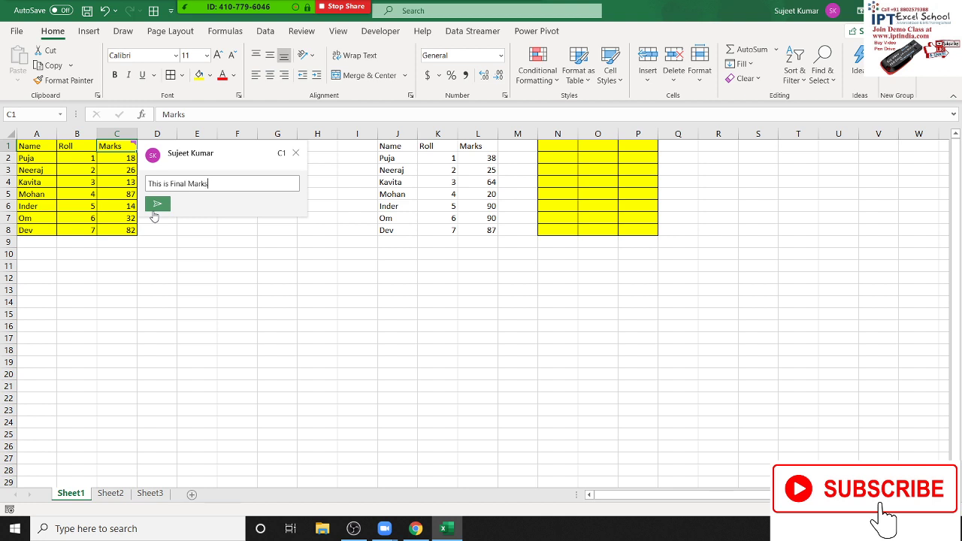
left_click(155, 205)
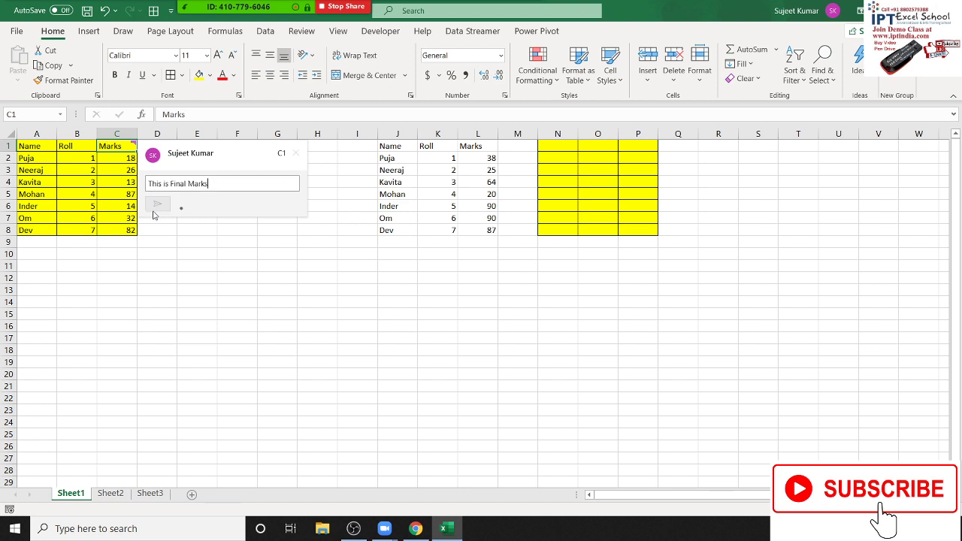
left_click(172, 290)
Step: Copy C1:C8 and paste only its comments and notes into column S
left_click_drag(117, 145, 117, 230)
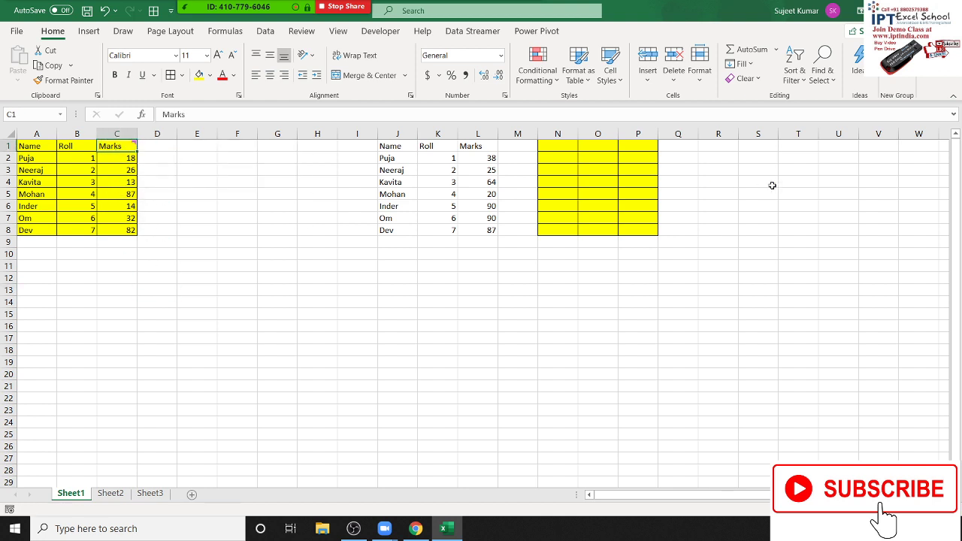
key("ctrl+c")
left_click_drag(763, 169, 763, 255)
right_click(753, 224)
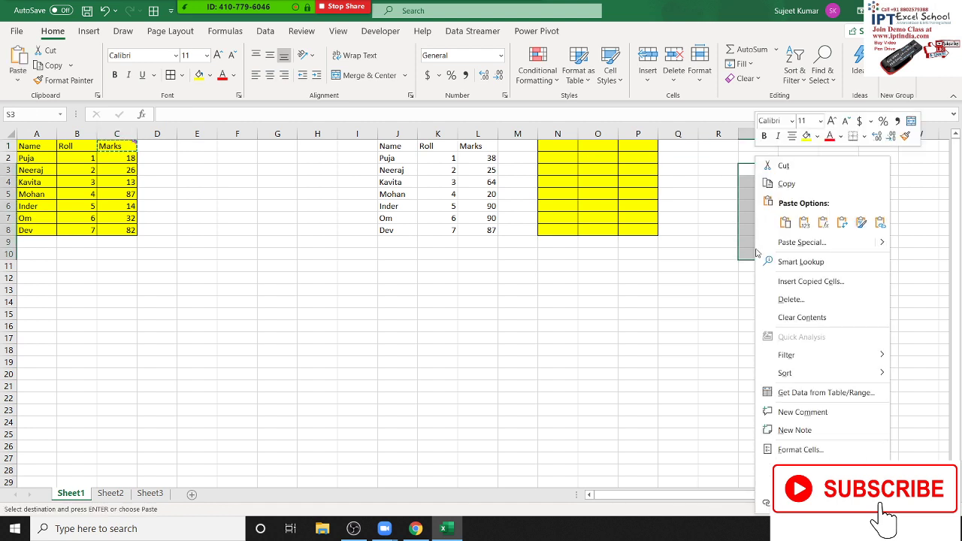
left_click(822, 249)
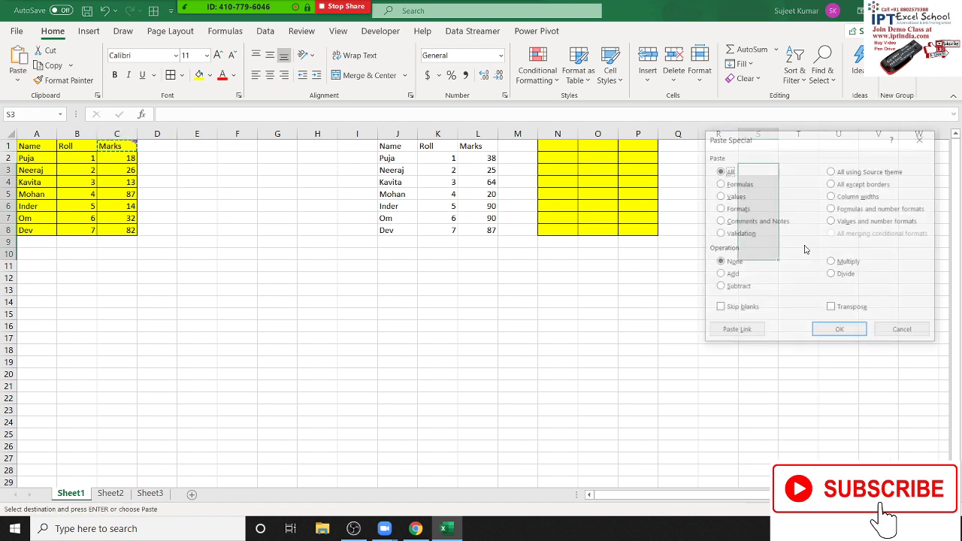
left_click(740, 224)
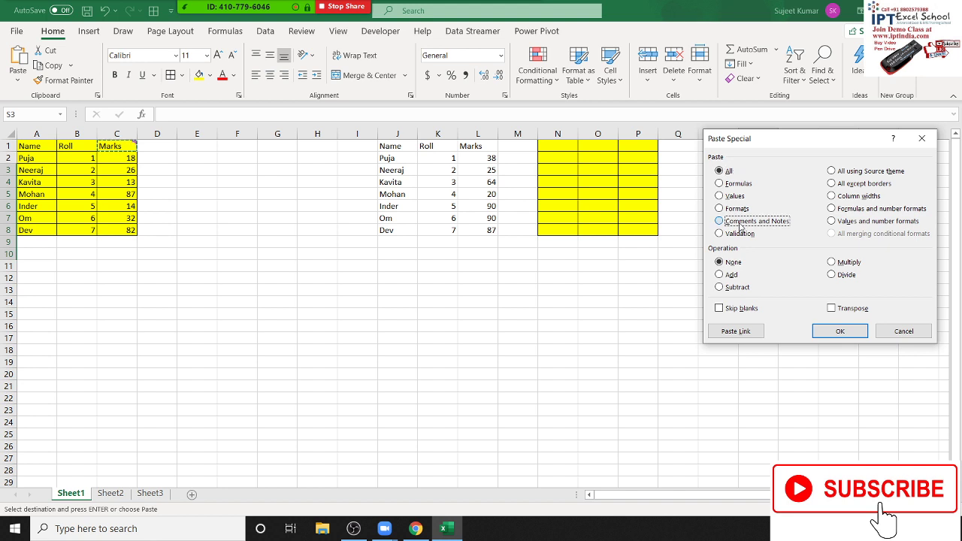
left_click(840, 331)
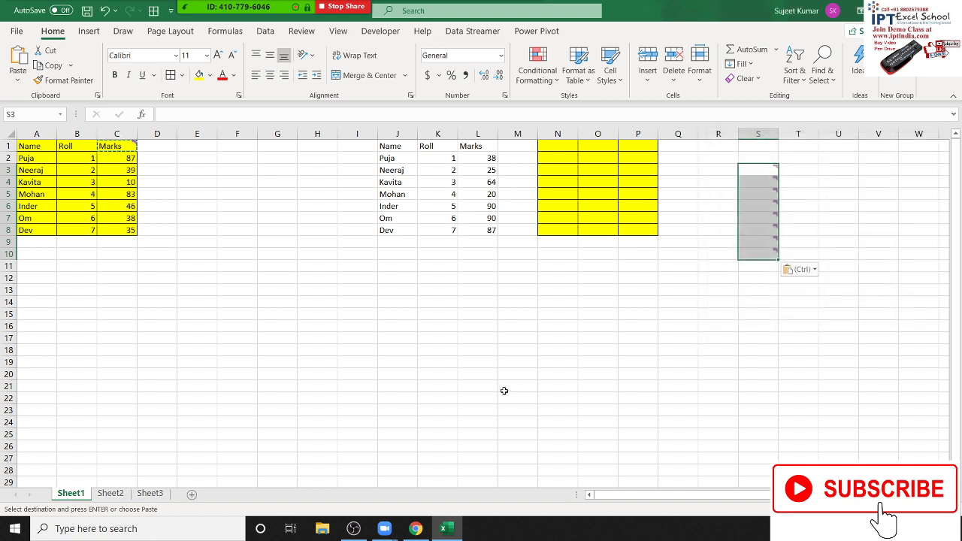
left_click(445, 340)
Step: Paste the yellow table at E2 using Paste Special's All except borders
mouse_move(30, 145)
left_mouse_down()
mouse_move(131, 229)
mouse_move(130, 241)
left_mouse_up()
right_click(214, 156)
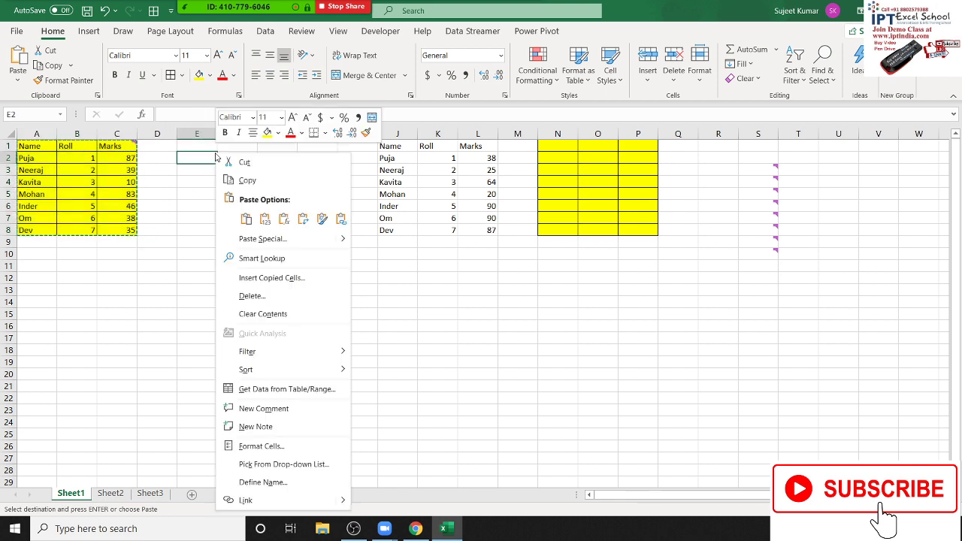
left_click(263, 238)
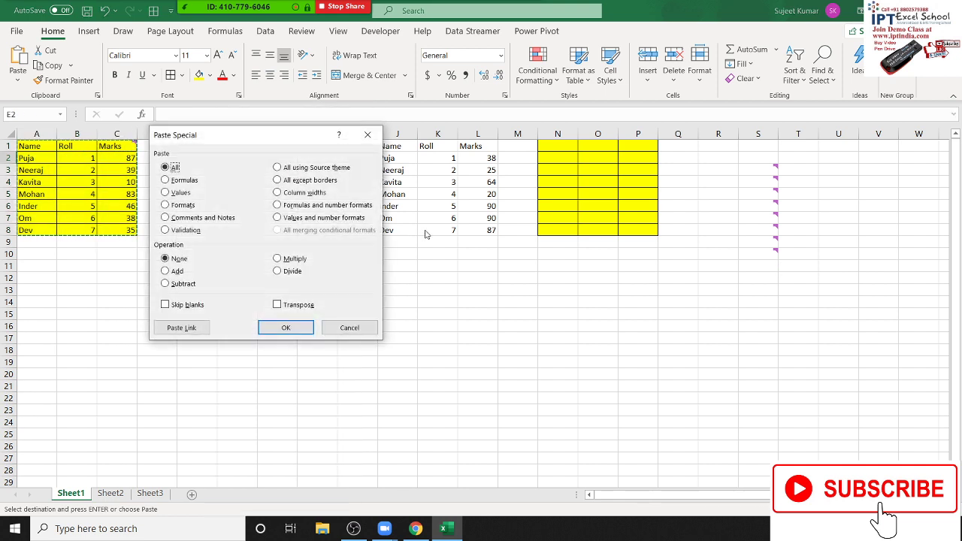
left_click(317, 181)
left_click(286, 328)
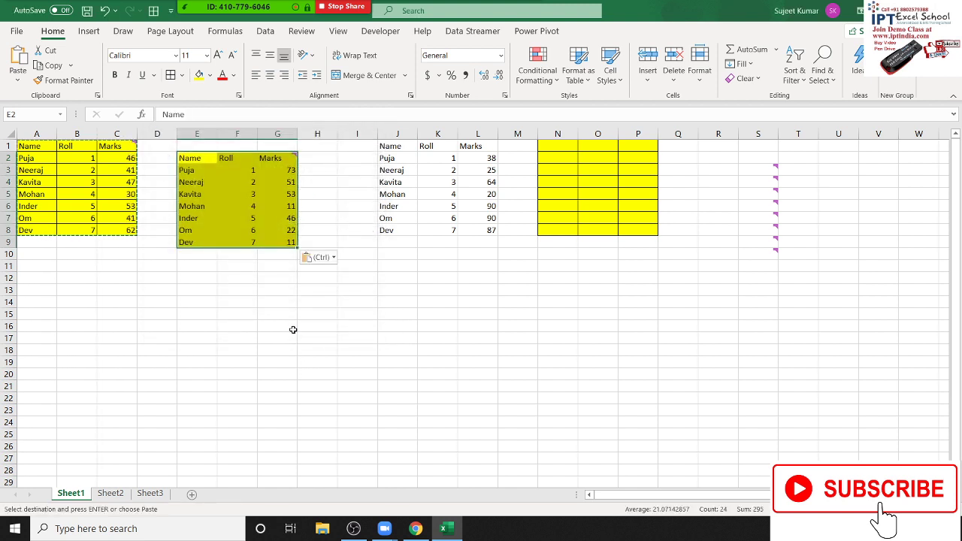
Step: Clear the contents of columns E through T
left_click(293, 301)
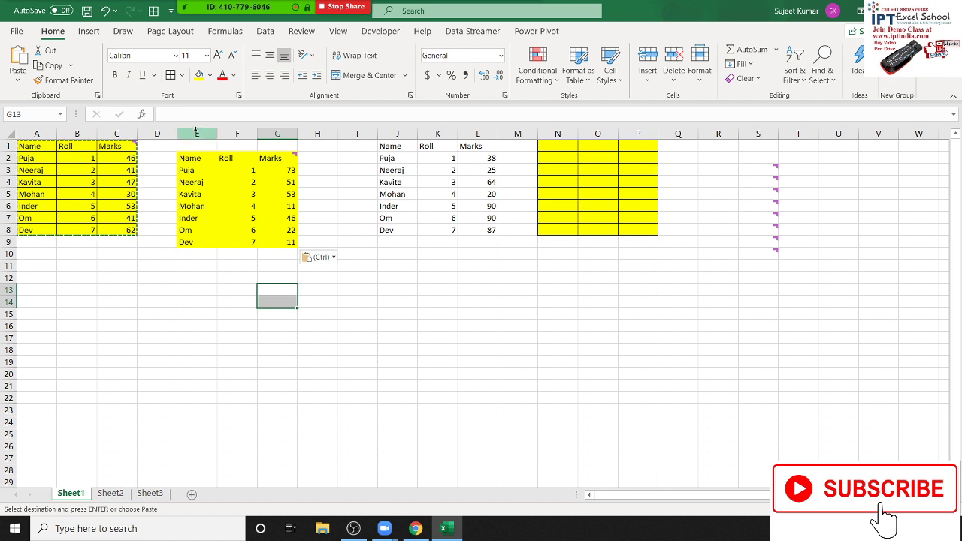
left_click_drag(197, 134, 791, 148)
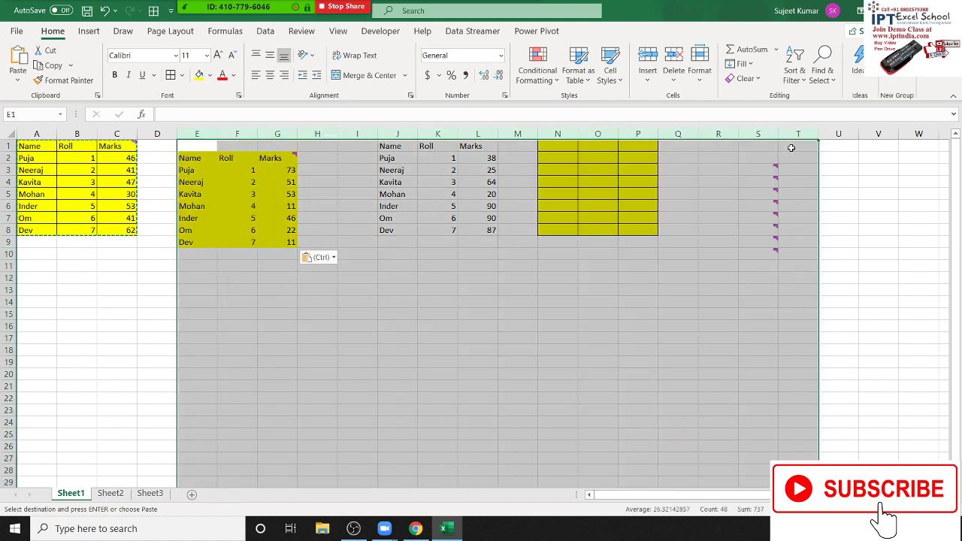
key("Delete")
left_click(425, 241)
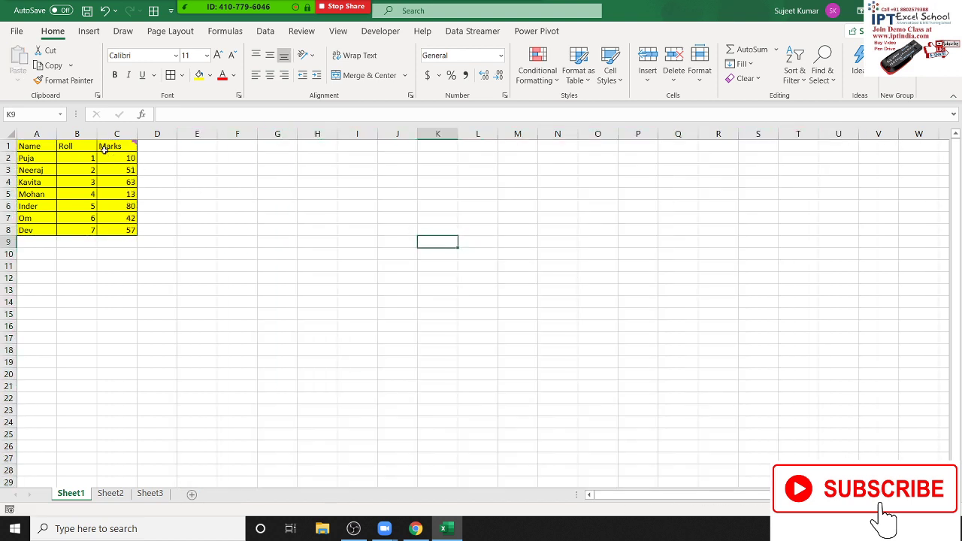
Step: AutoFit columns C, B and A to their contents
double_click(138, 134)
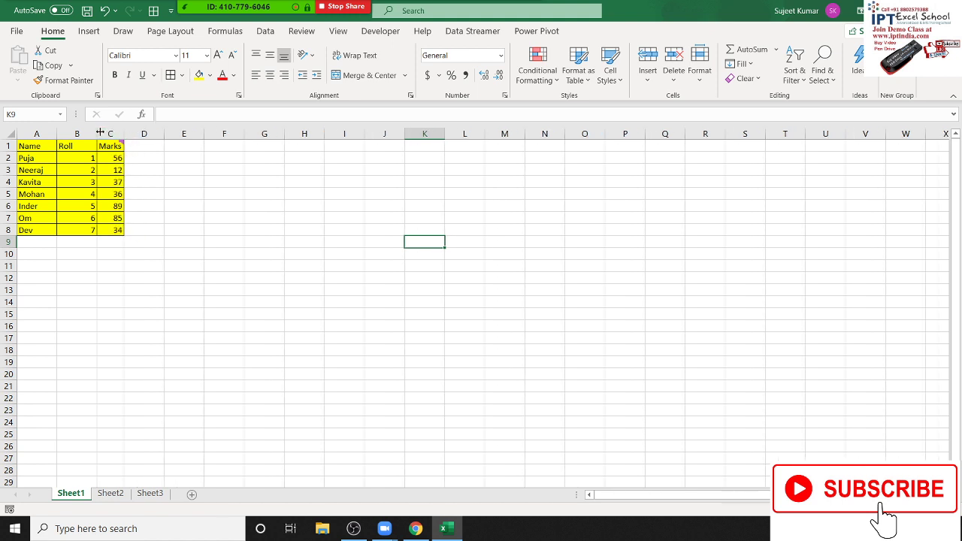
double_click(98, 133)
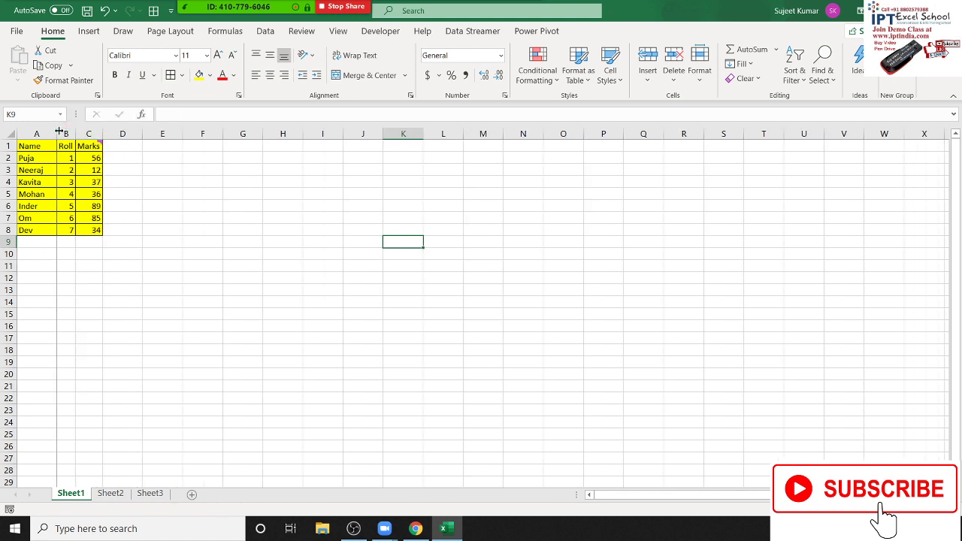
double_click(57, 134)
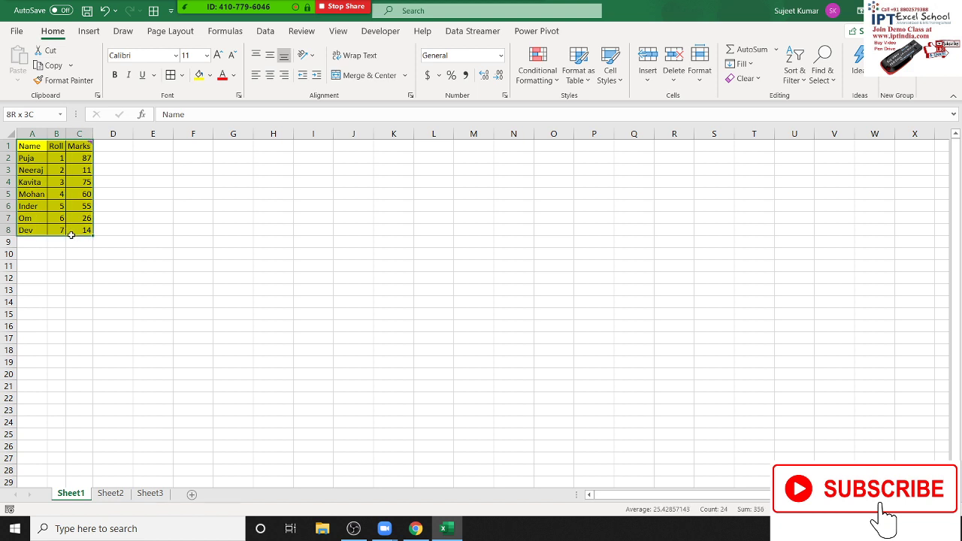
Step: Paste the table A1:C8 at M1 and give columns M–O the source column widths
left_click_drag(41, 144, 82, 230)
key("ctrl+c")
left_click(473, 150)
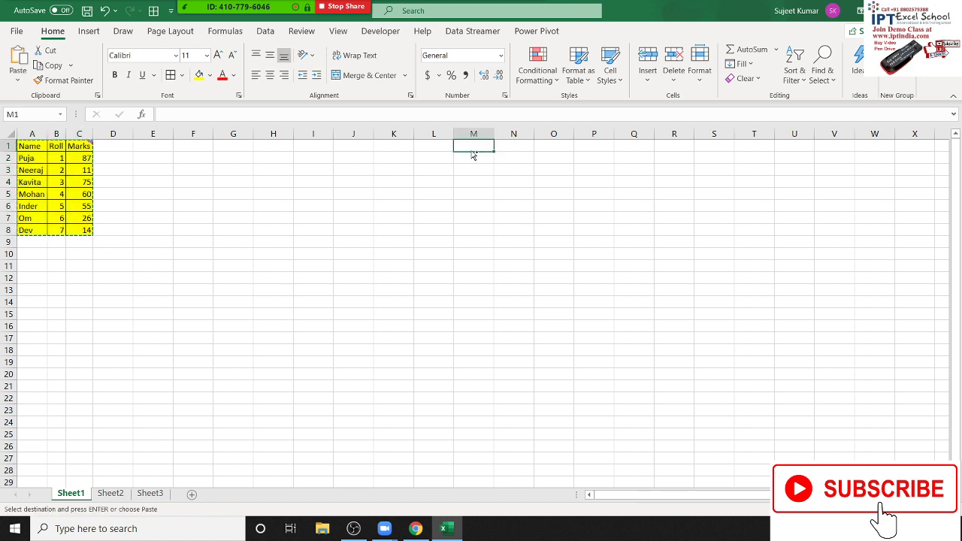
key("ctrl+v")
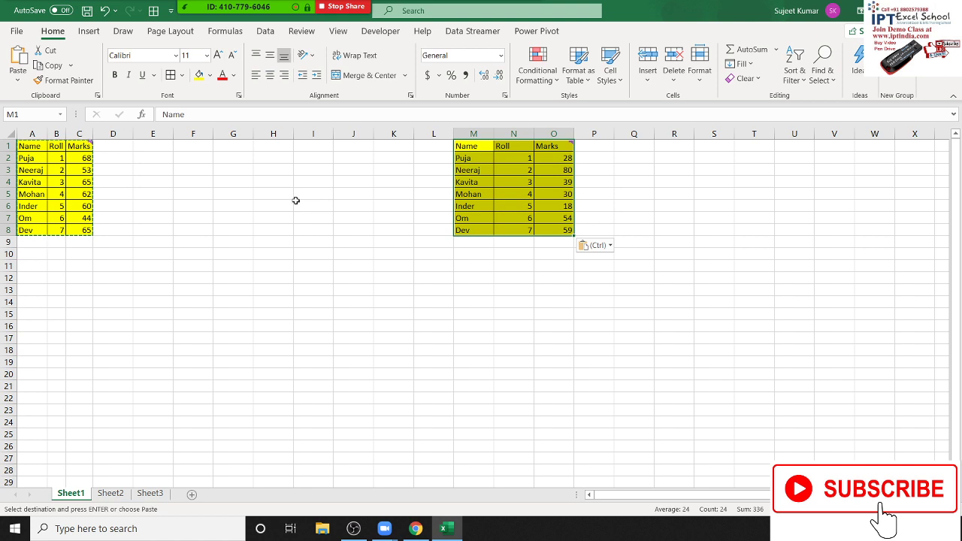
right_click(478, 183)
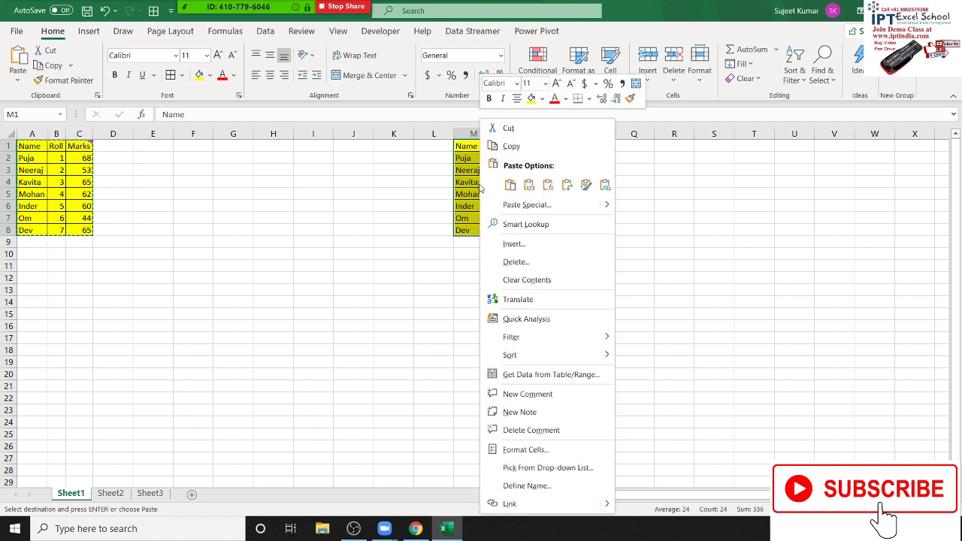
left_click(564, 204)
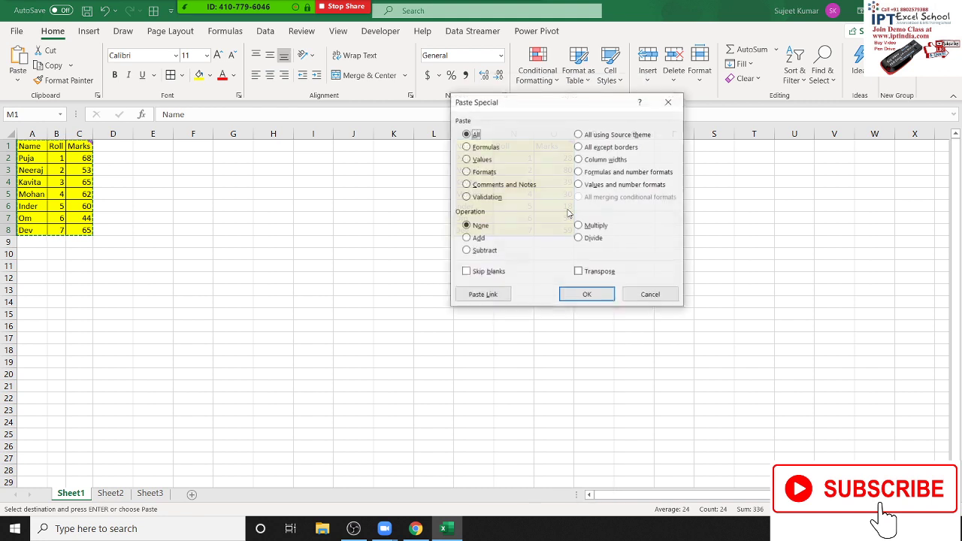
left_click(603, 160)
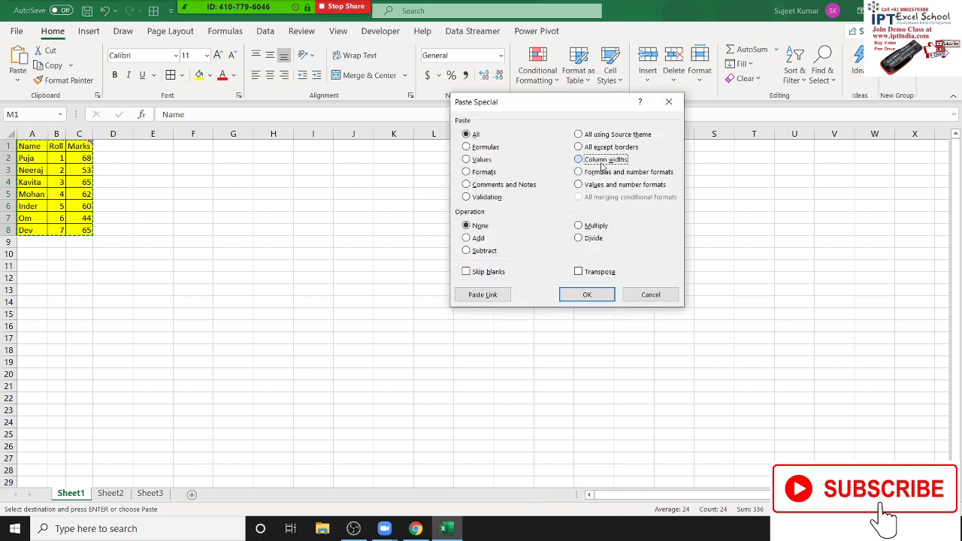
left_click(587, 295)
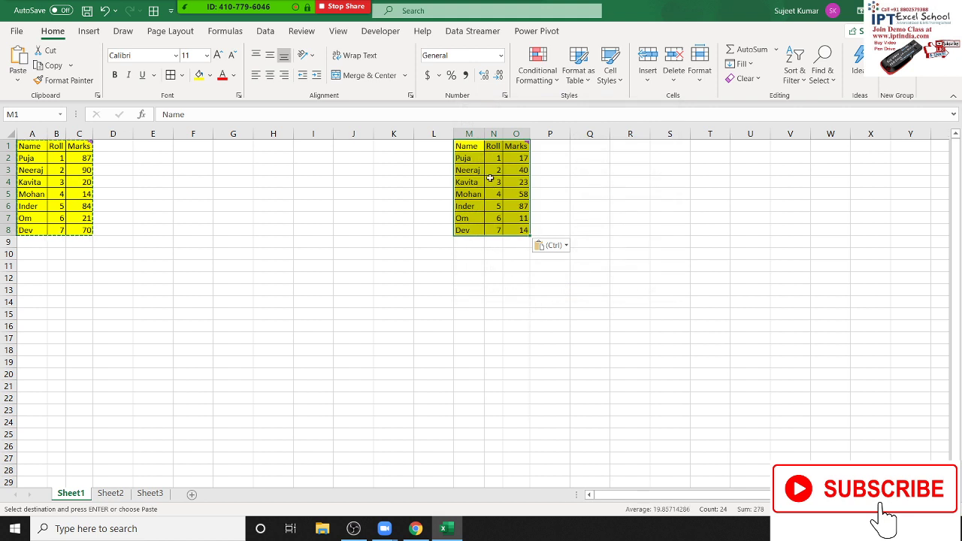
Step: Apply the source column widths to columns Q–S and try the paste variants at Q1
left_click(607, 148)
right_click(603, 145)
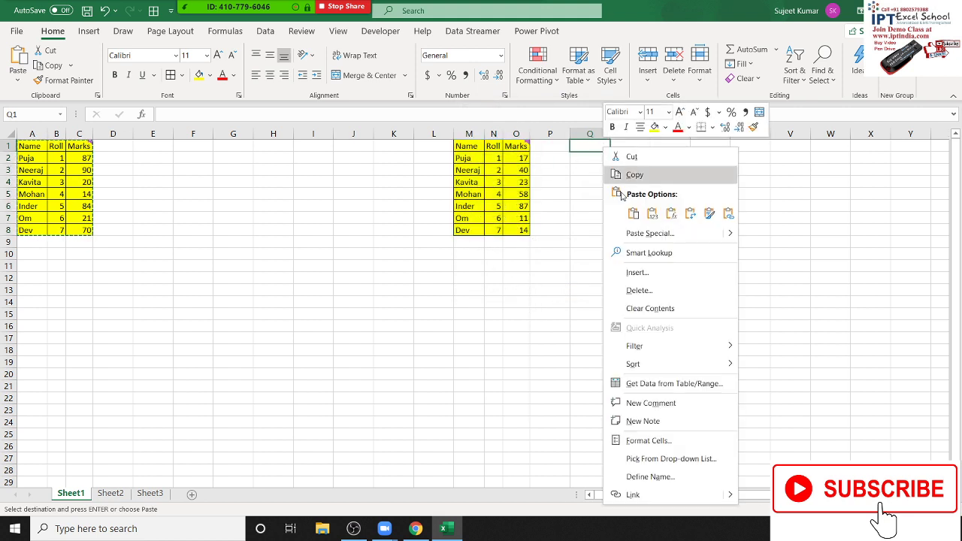
left_click(646, 236)
left_click(657, 188)
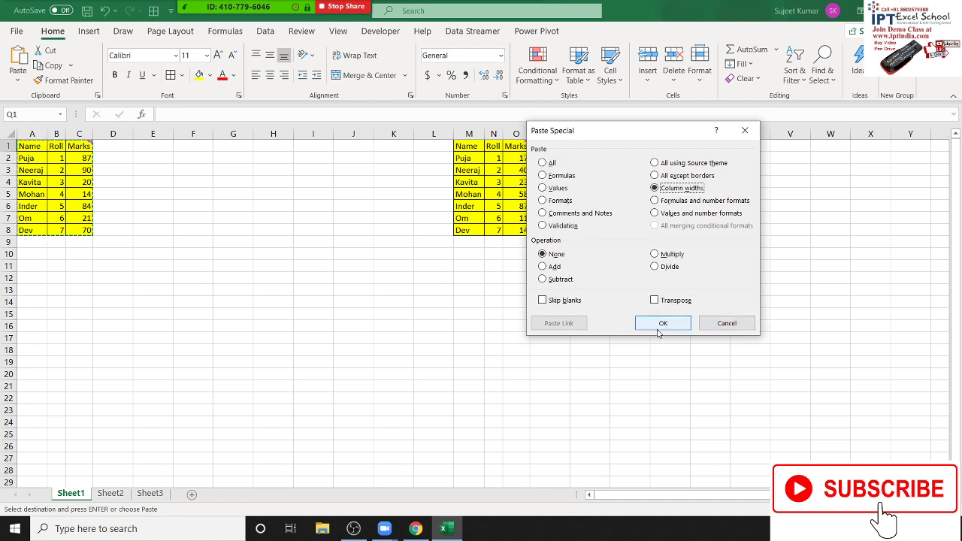
left_click(658, 331)
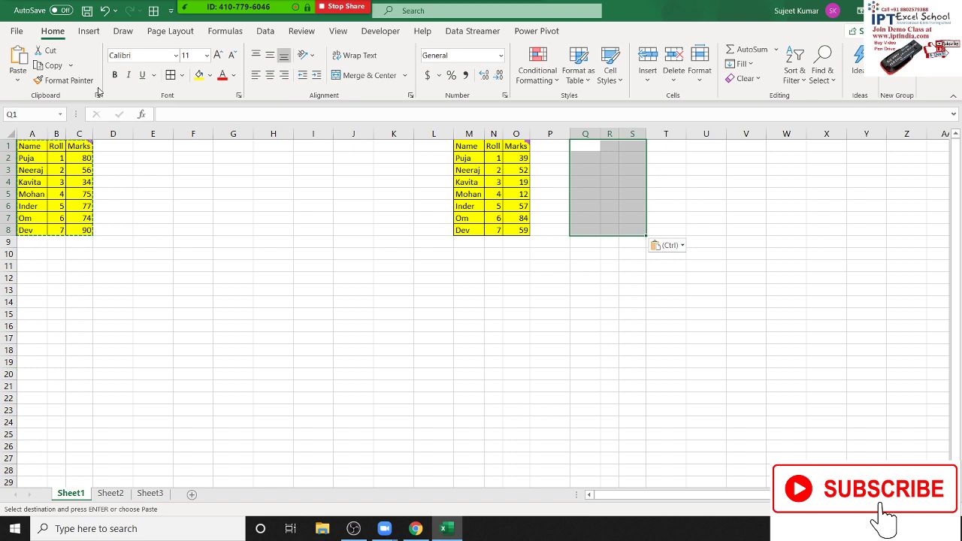
left_click(20, 87)
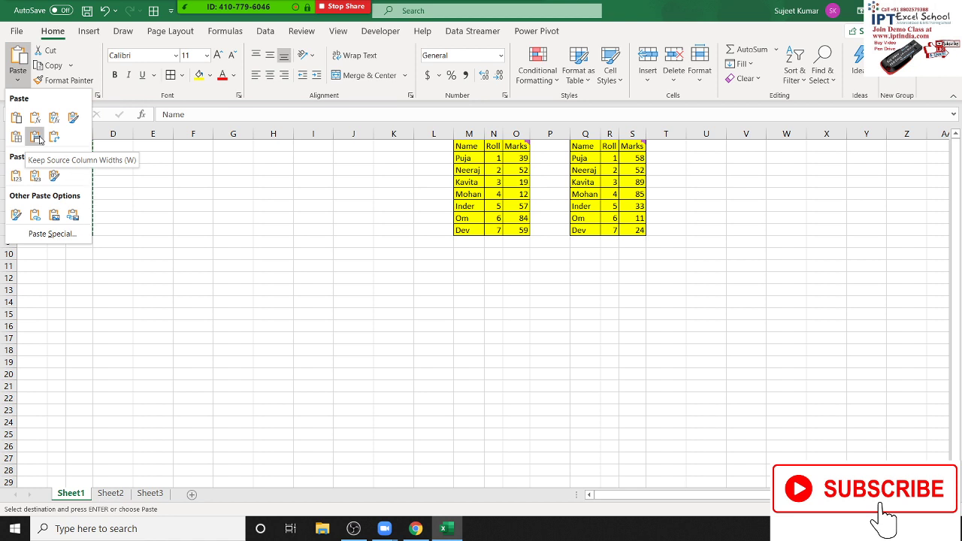
right_click(578, 153)
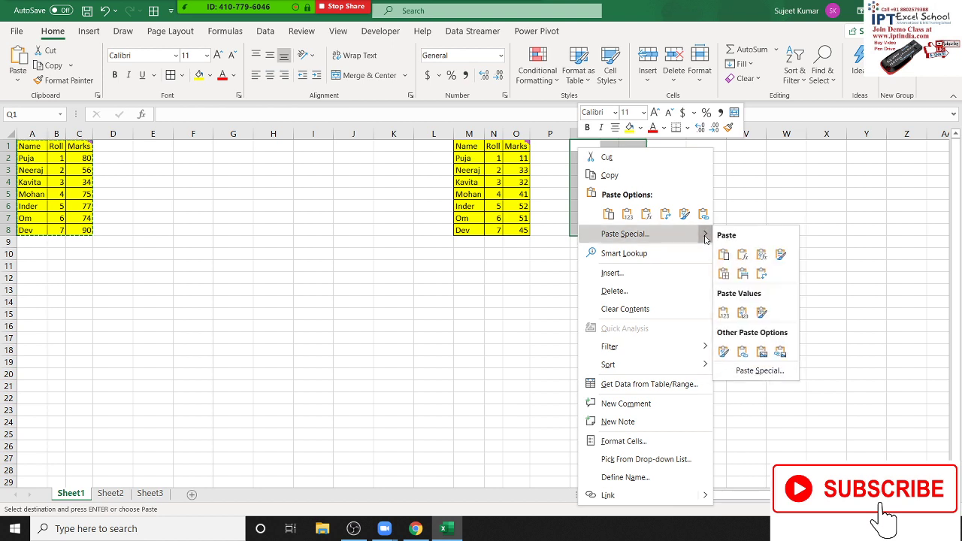
left_click(743, 275)
key("Escape")
Step: Delete helper columns M–T and enter the heading Date in D1
left_click_drag(467, 134, 669, 160)
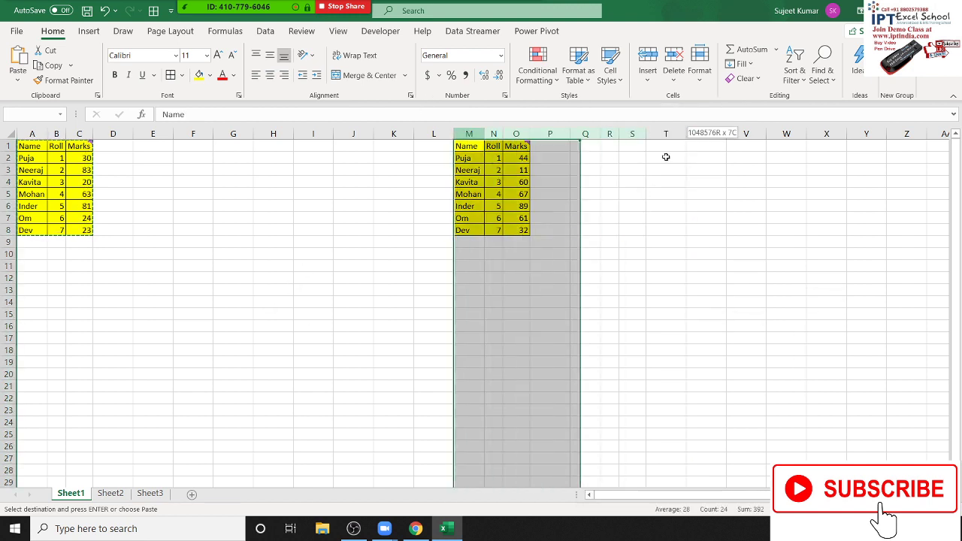
key("ctrl+minus")
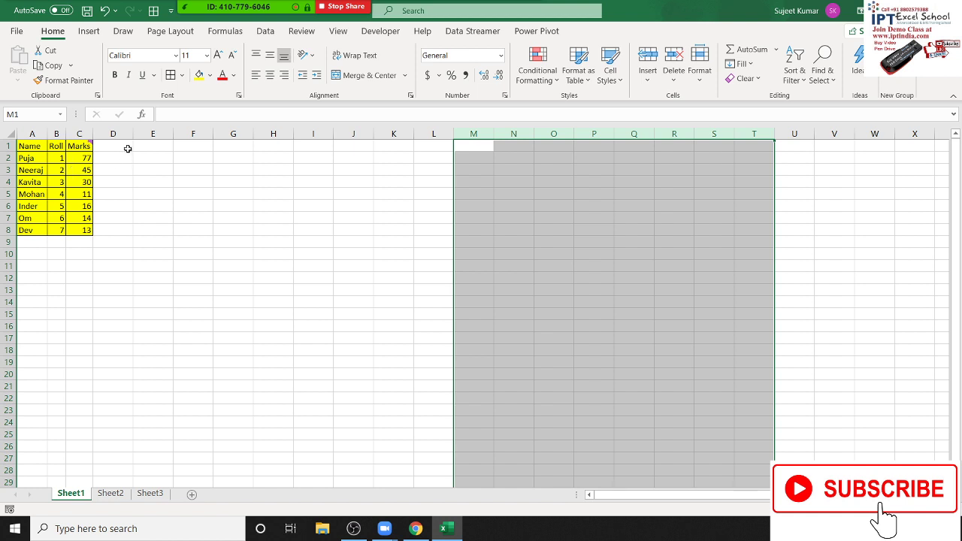
left_click(126, 148)
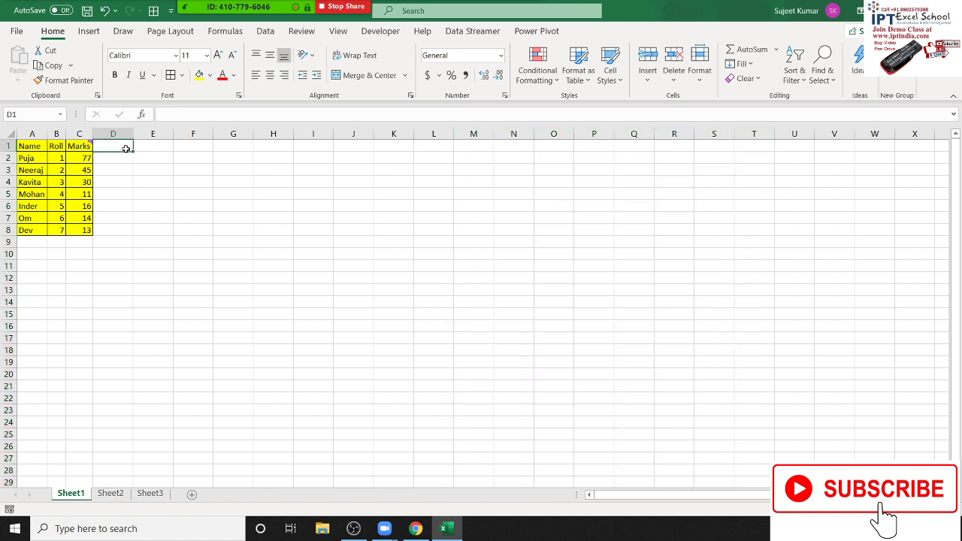
type("Date")
key("Return")
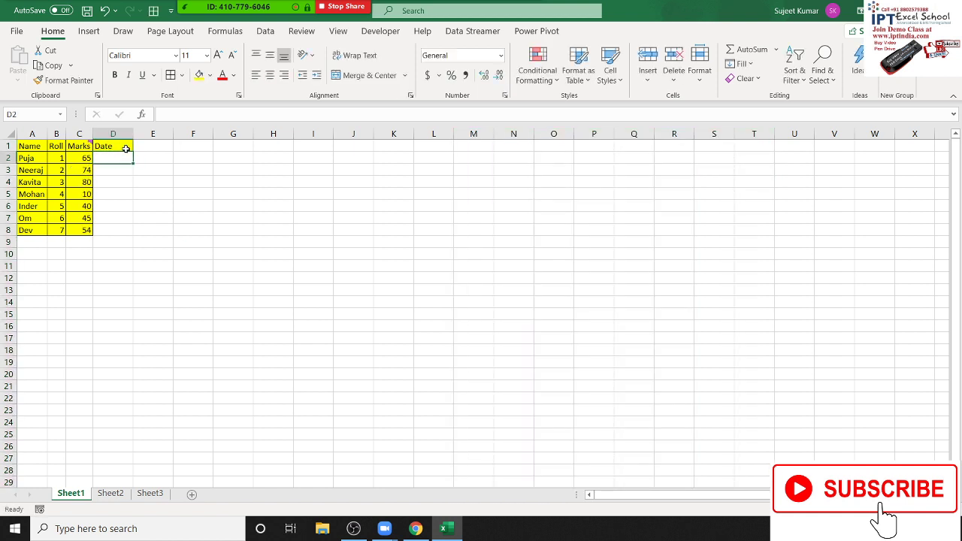
Step: Enter 7/1 in D2 and fill the dates down through D8
type("7/1")
key("Return")
left_click(115, 158)
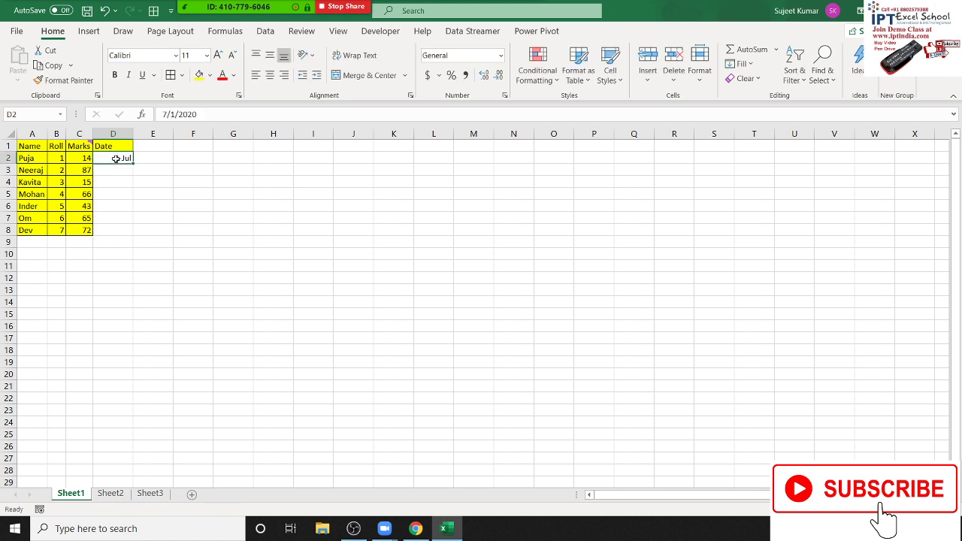
left_click_drag(131, 163, 131, 230)
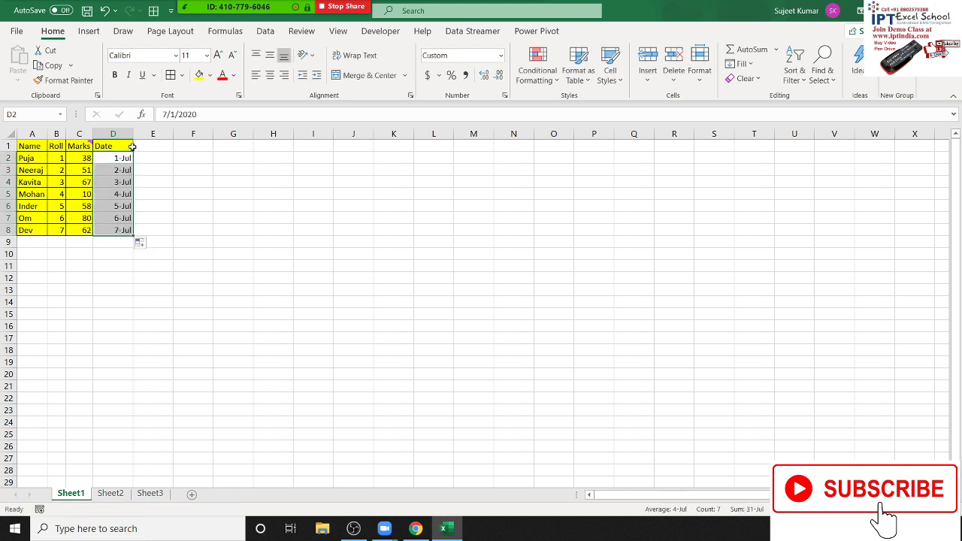
Step: Format D1:D8 as 1-Jul-20 dates with borders and yellow fill, and copy it
left_click_drag(128, 146, 128, 230)
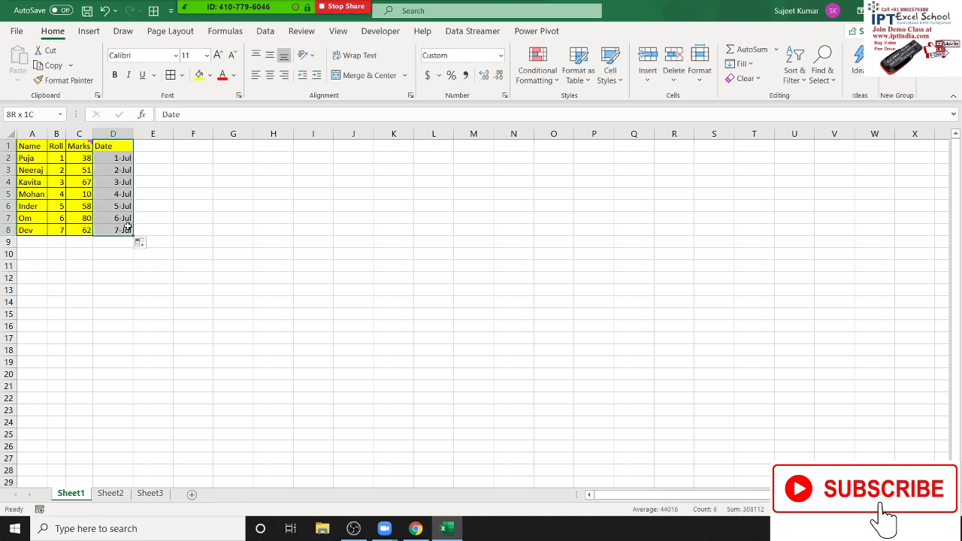
key("ctrl+shift+3")
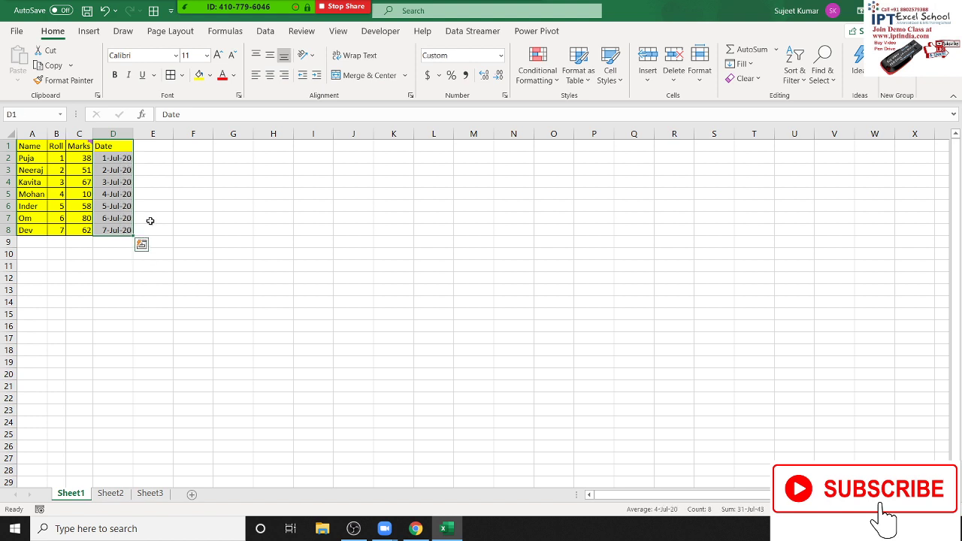
left_click(171, 75)
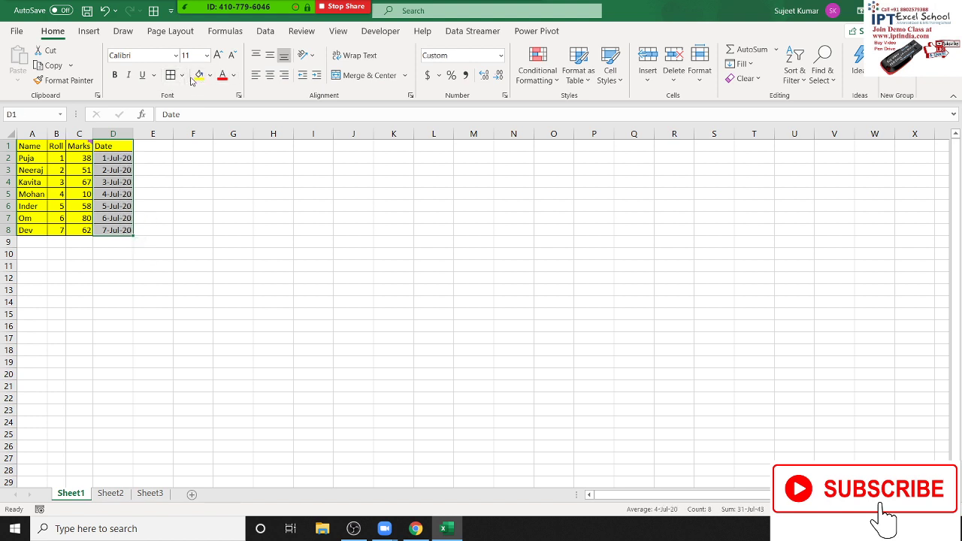
left_click(199, 75)
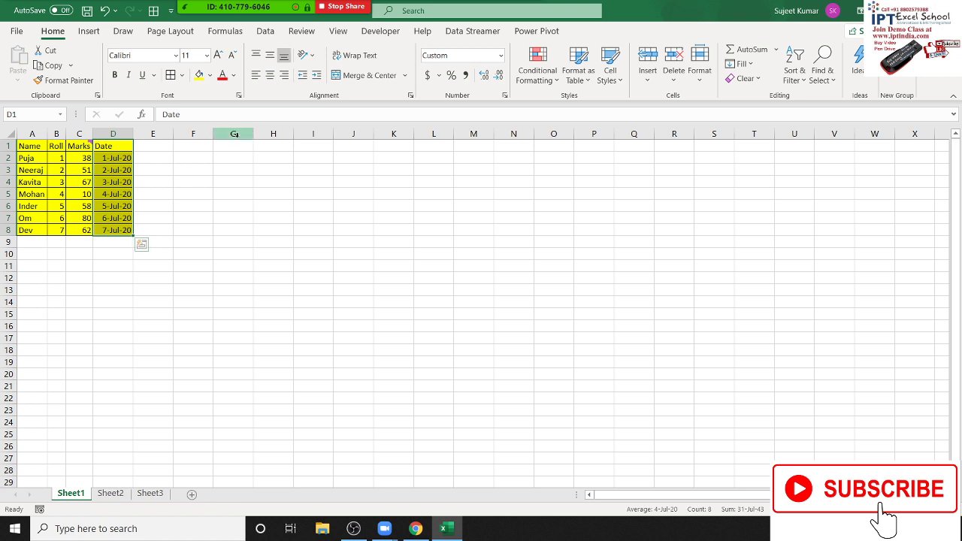
key("ctrl+c")
left_click(311, 156)
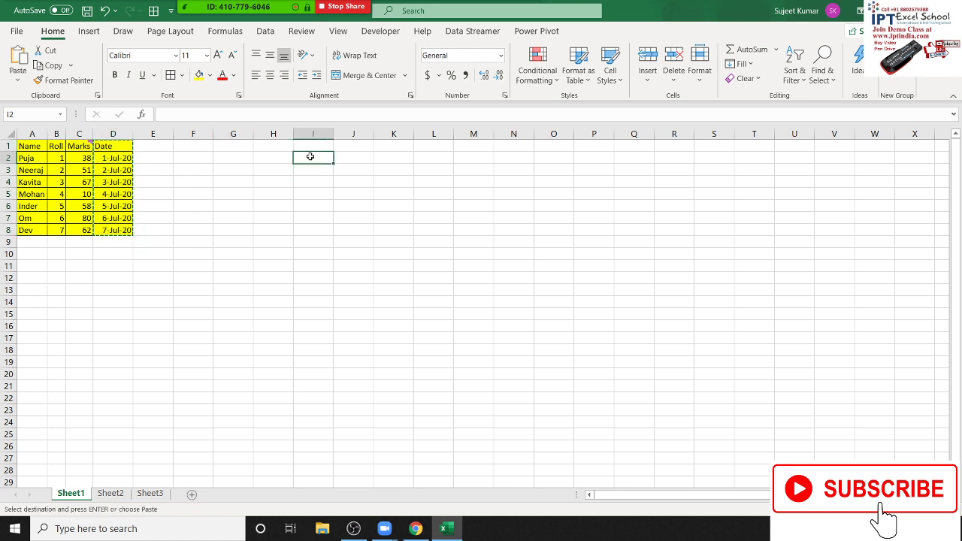
Step: Paste the copied Date column at I2 as values only, then move it up into I1:I8
right_click(311, 156)
left_click(347, 243)
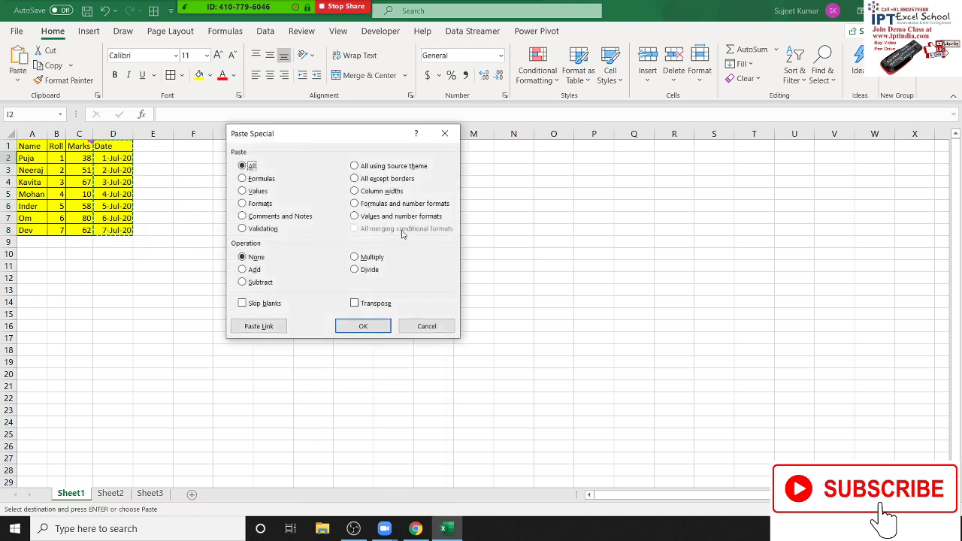
left_click(381, 191)
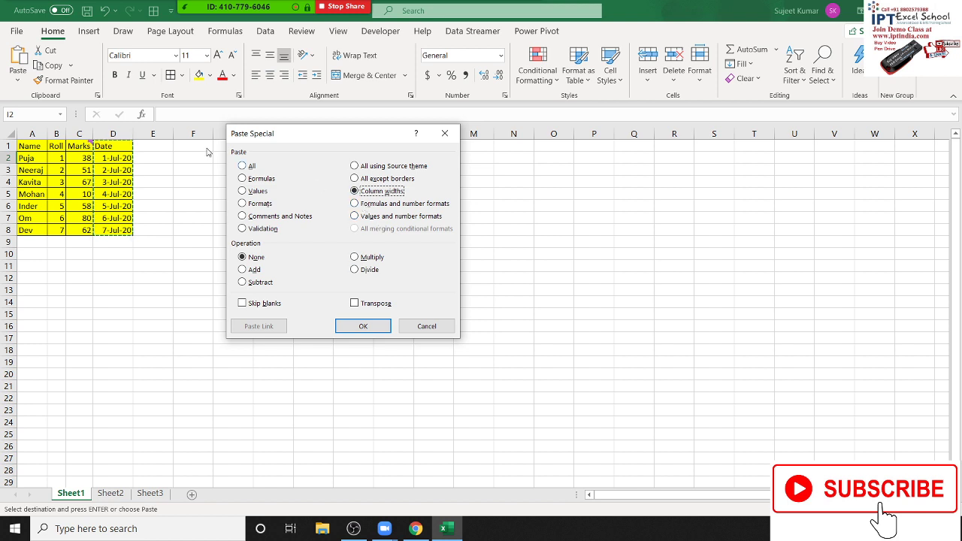
left_click(242, 191)
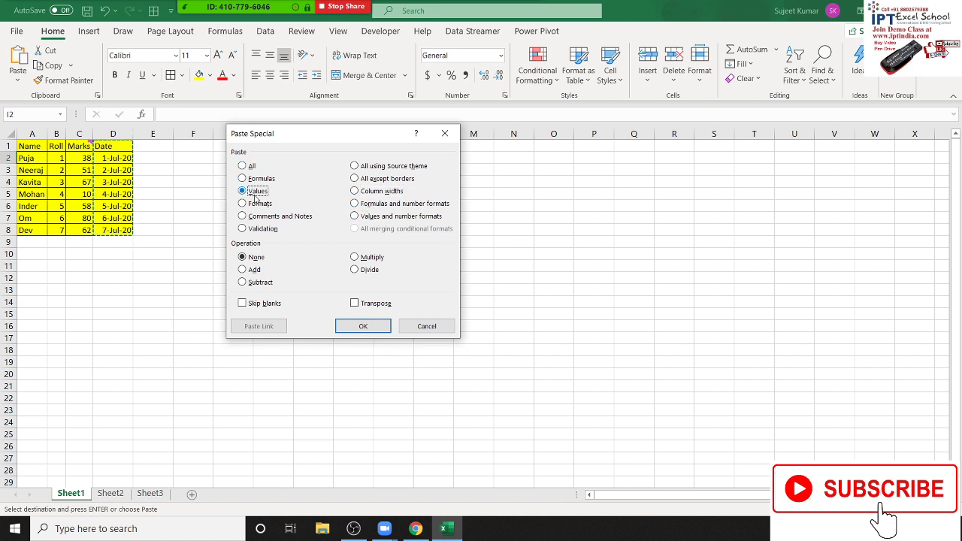
left_click(363, 326)
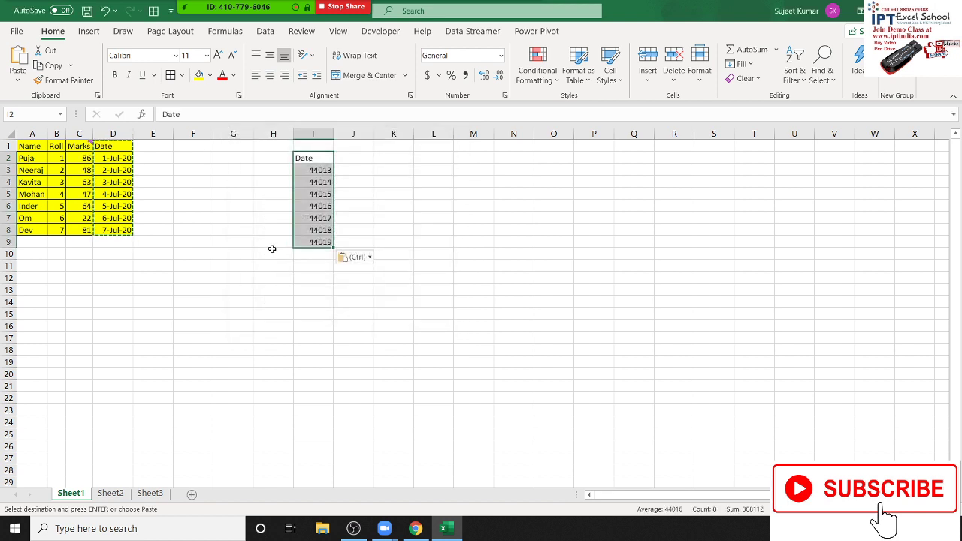
left_click_drag(326, 152, 331, 145)
left_click(322, 160)
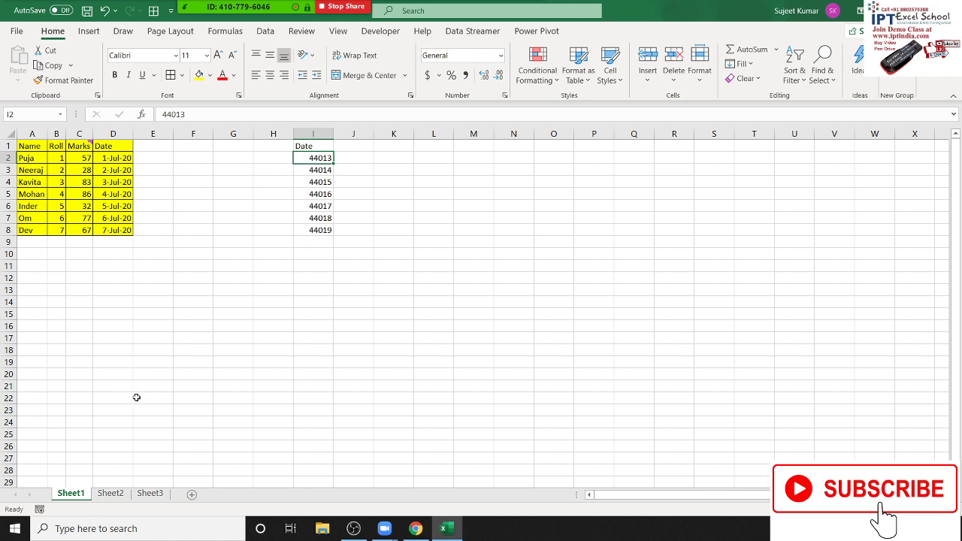
Step: Enter 1 in F8 and give it the Short Date number format
left_click(202, 231)
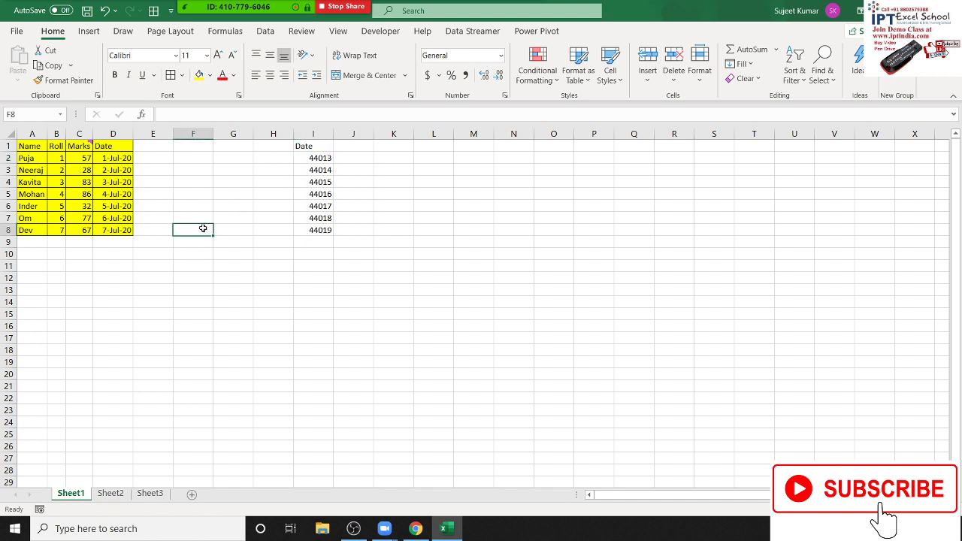
type("1")
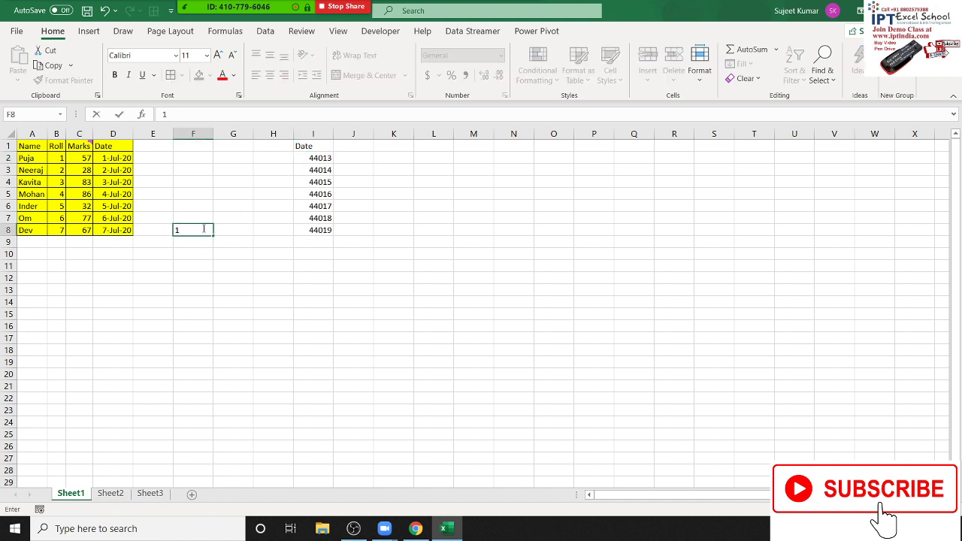
key("Return")
left_click(203, 229)
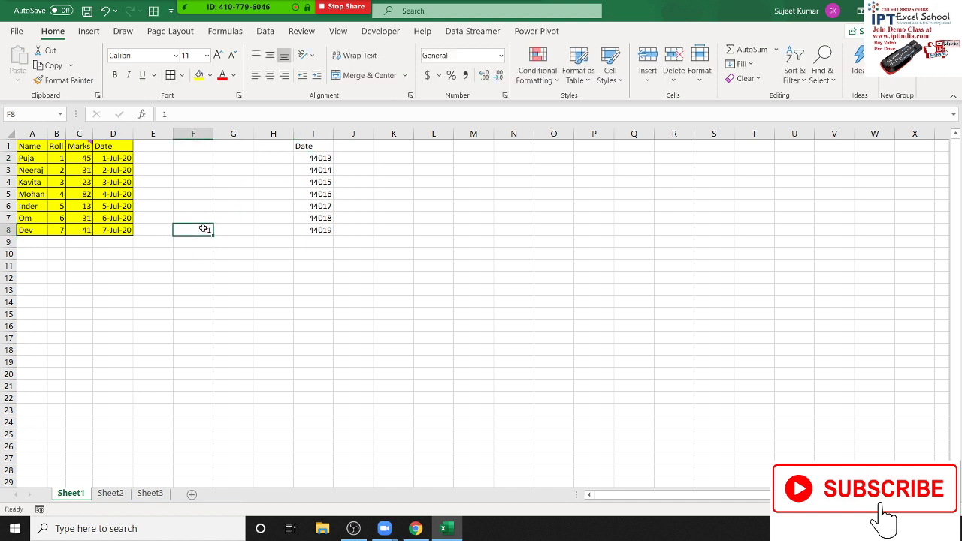
left_click(502, 55)
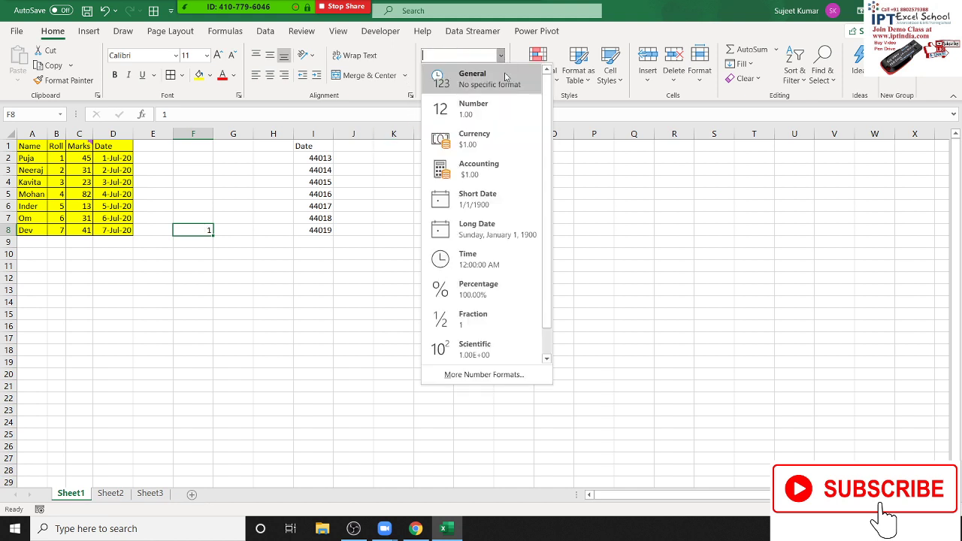
left_click(501, 193)
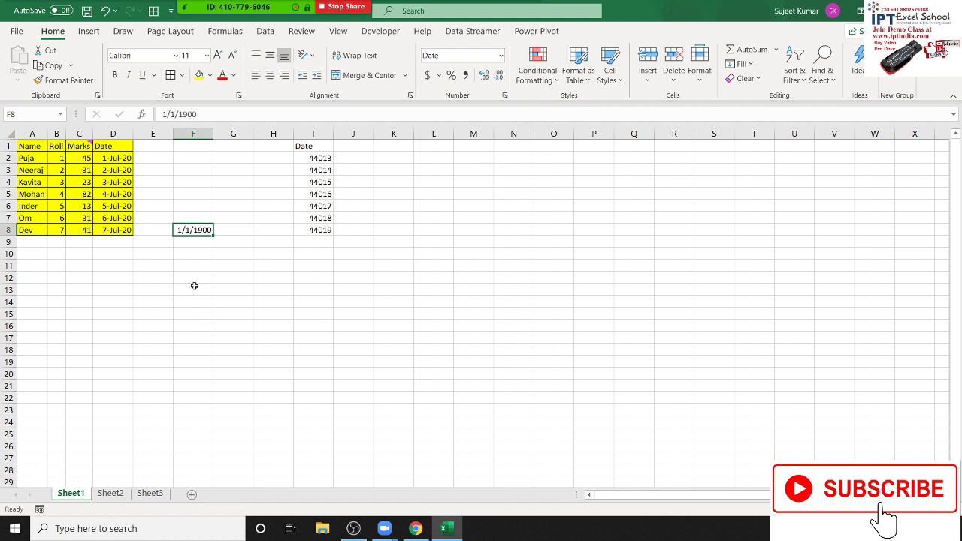
Step: Enter 31, 33, 367, then the serial for 7/1/2020 in F8 to compare dates
type("31")
key("Return")
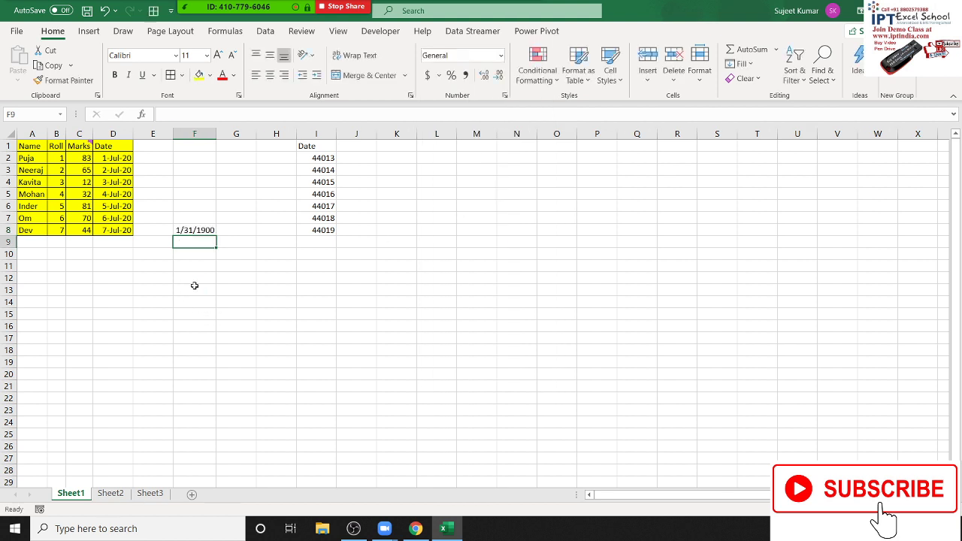
key("Up")
type("33")
key("Return")
key("Up")
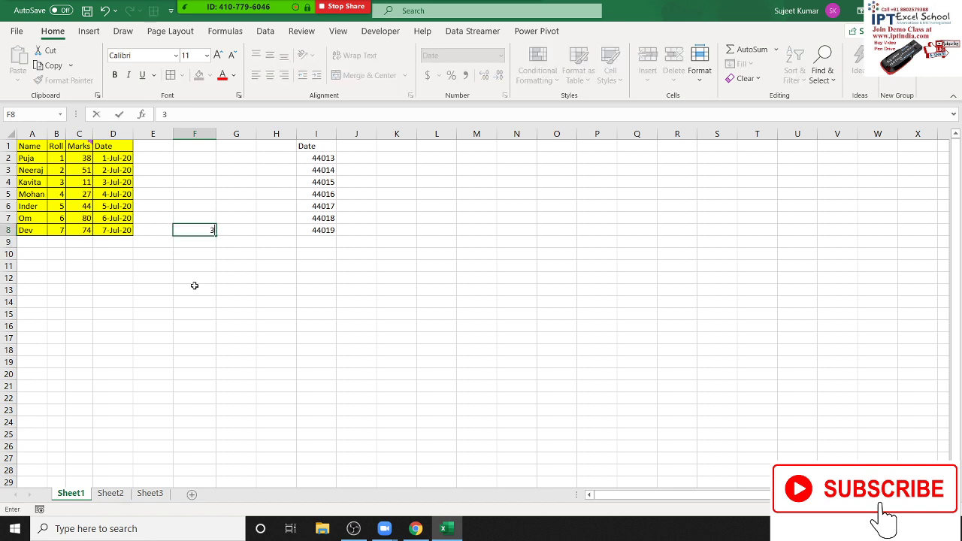
type("367")
key("Return")
key("Up")
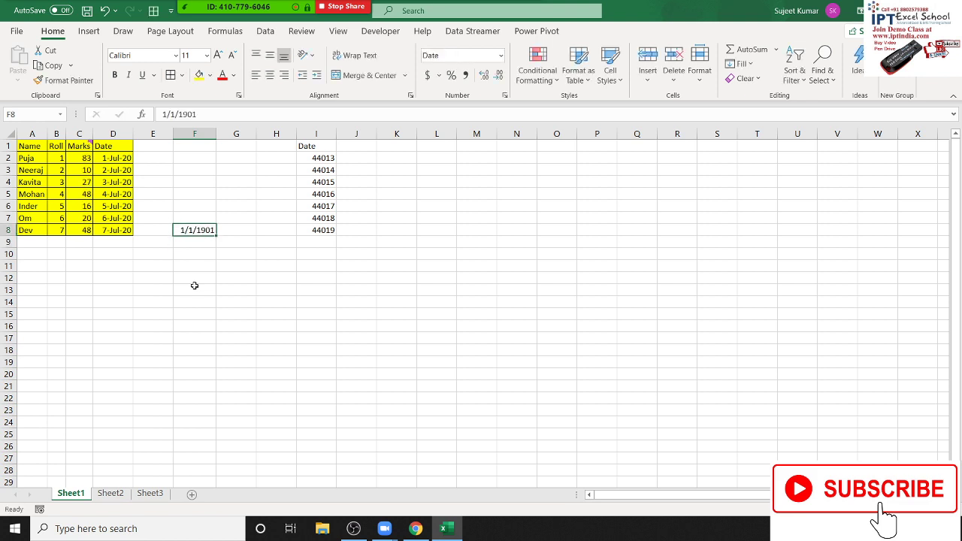
type("440")
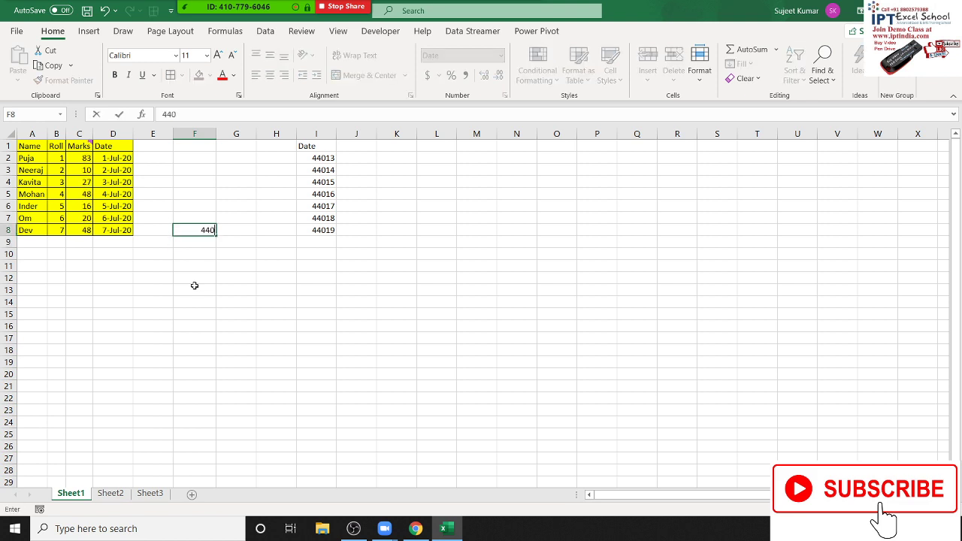
type("12")
key("Return")
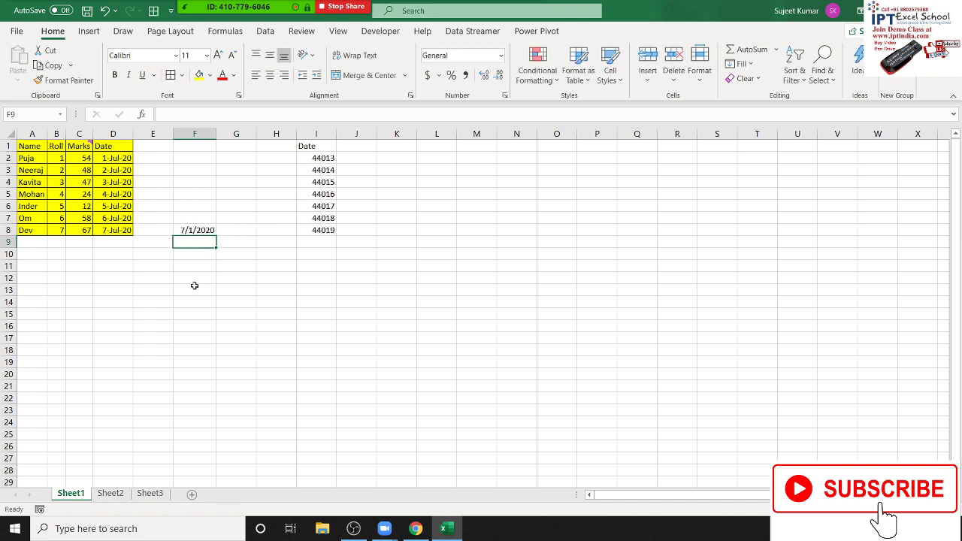
key("Up")
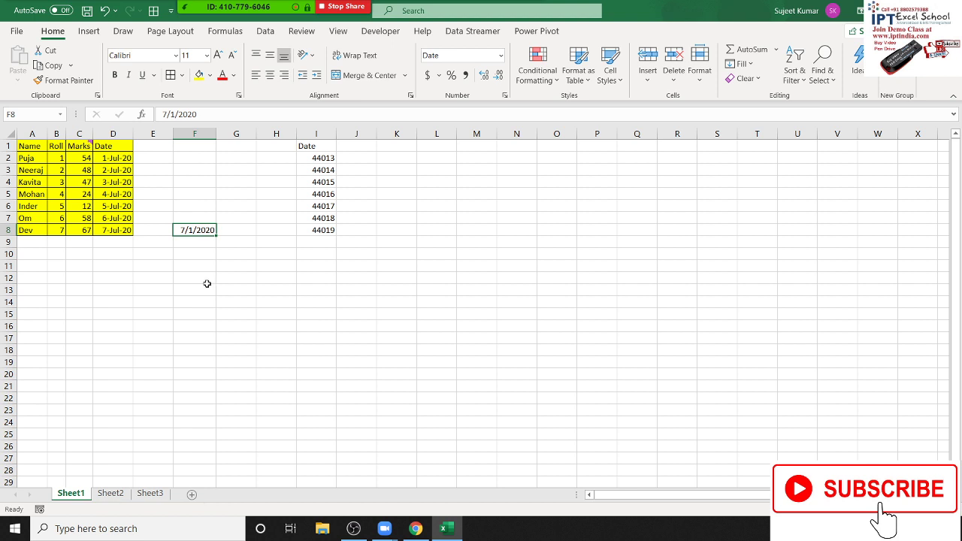
Step: Enter 12as in F11 and =F11+3 in F12, producing #VALUE!
left_click(213, 264)
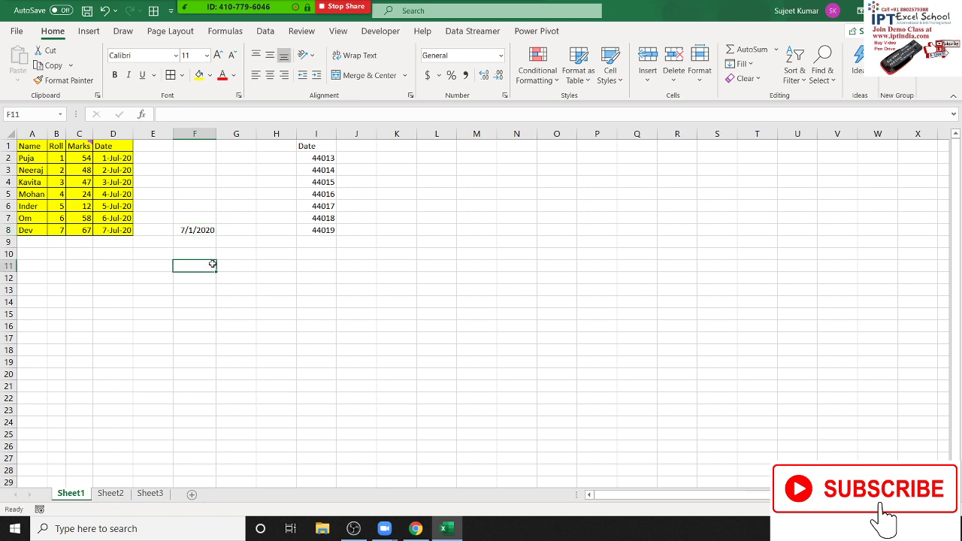
type("12")
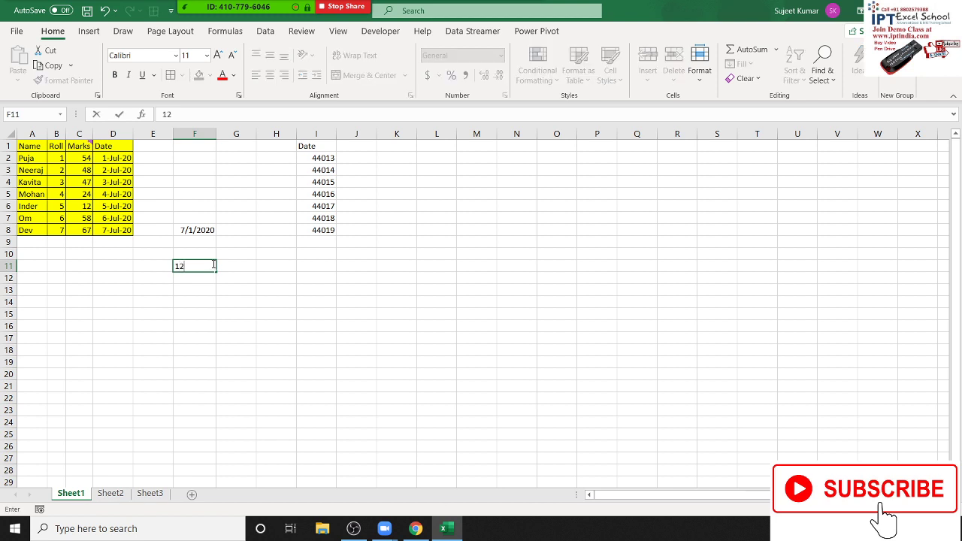
type("as")
key("Return")
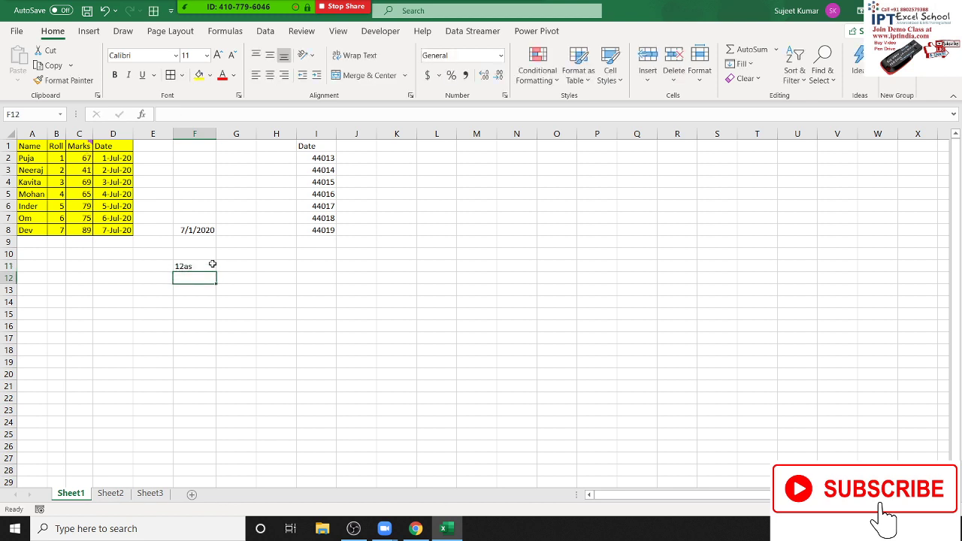
type("=")
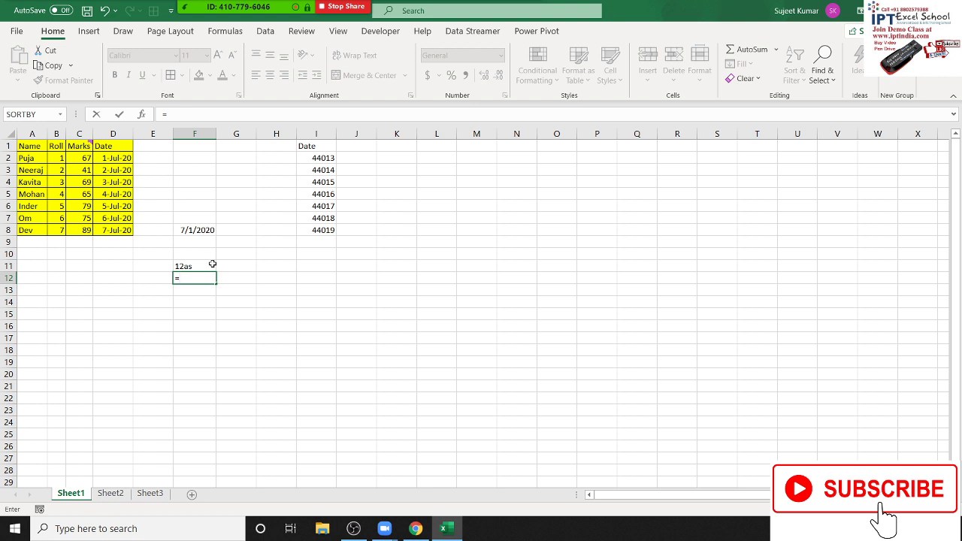
left_click(213, 263)
type("+3")
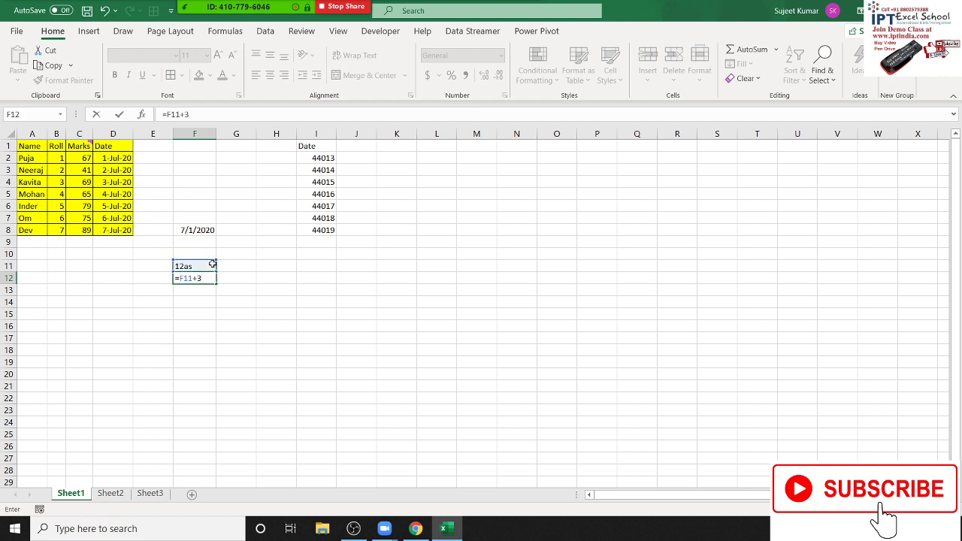
key("Return")
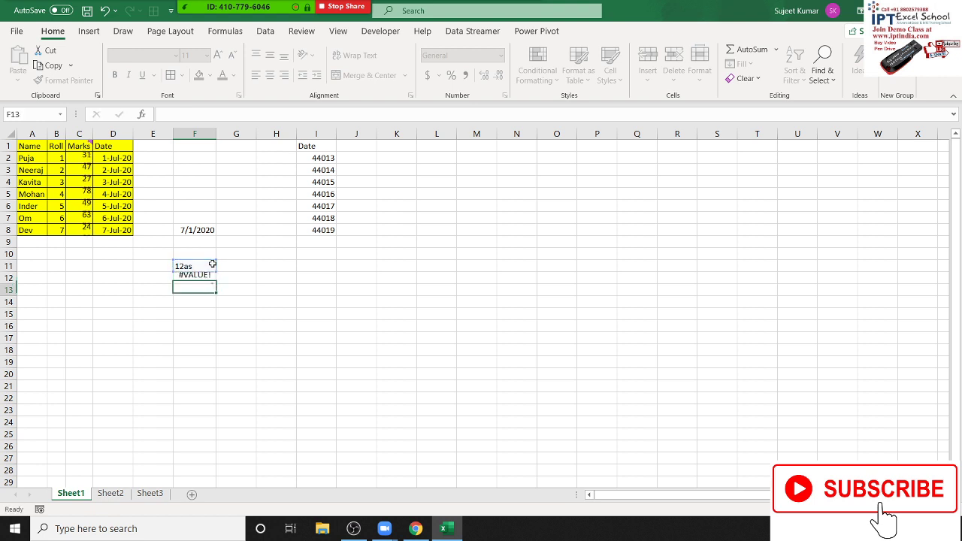
Step: Show F8 as 1-Jul-20 and put =F8+20 in G8
key("Up")
key("Up")
key("Up")
key("Up")
key("Up")
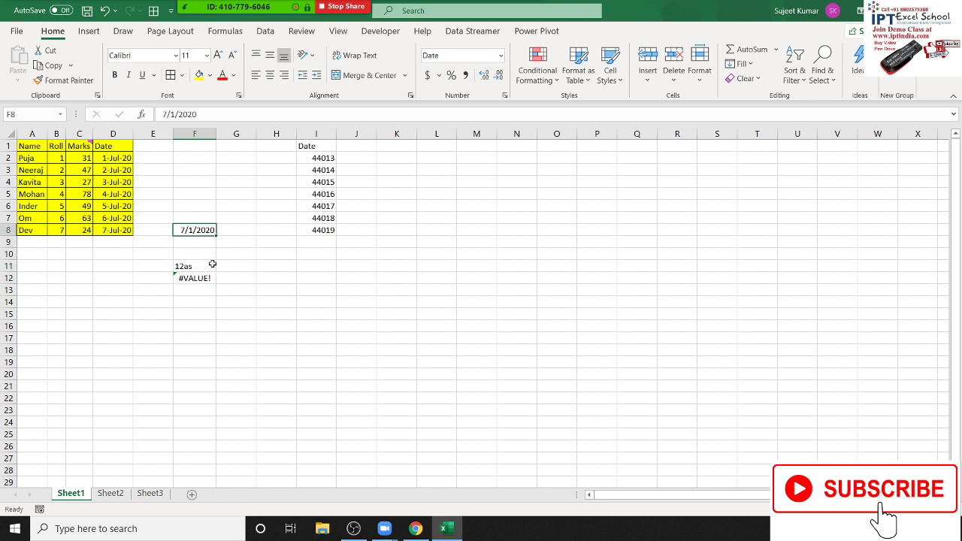
key("ctrl+shift+3")
left_click(230, 231)
type("=F8")
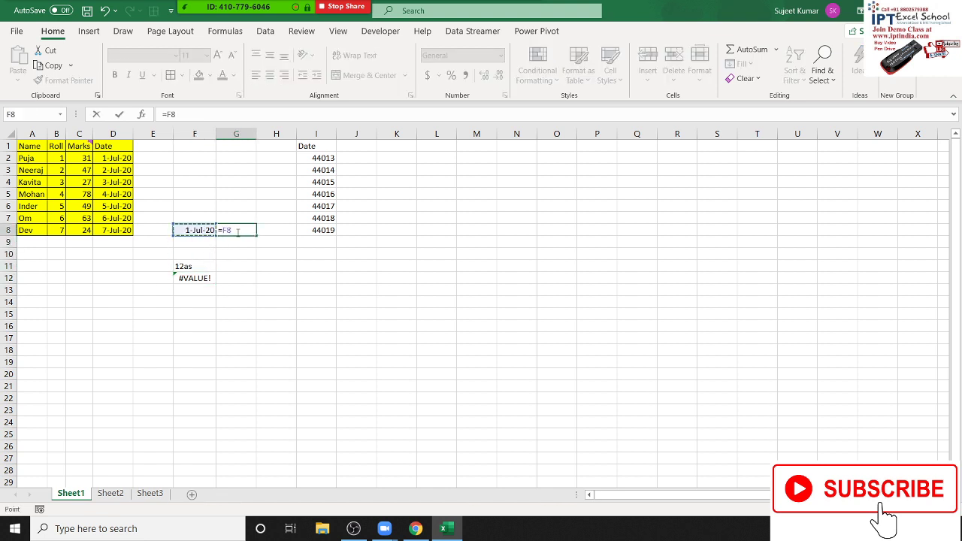
type("+20")
key("Return")
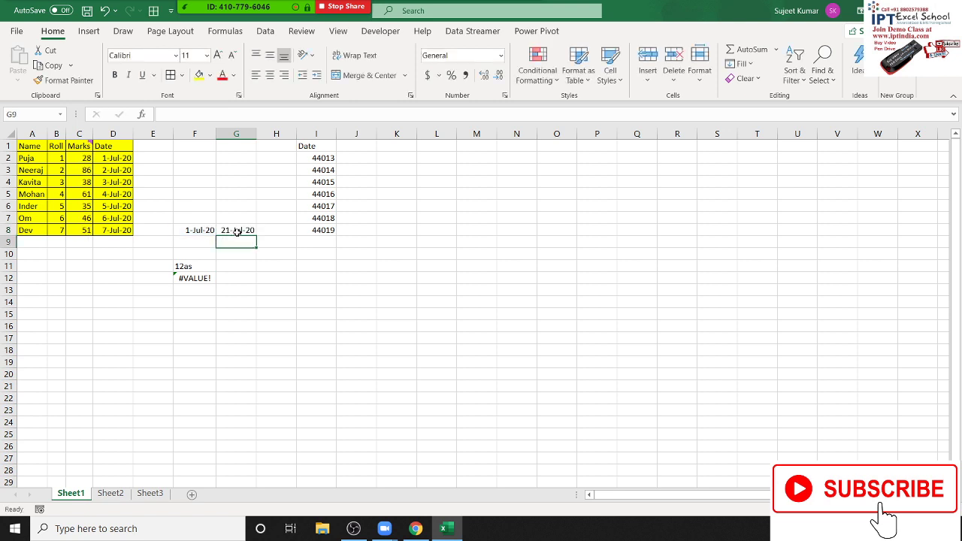
key("Up")
key("Left")
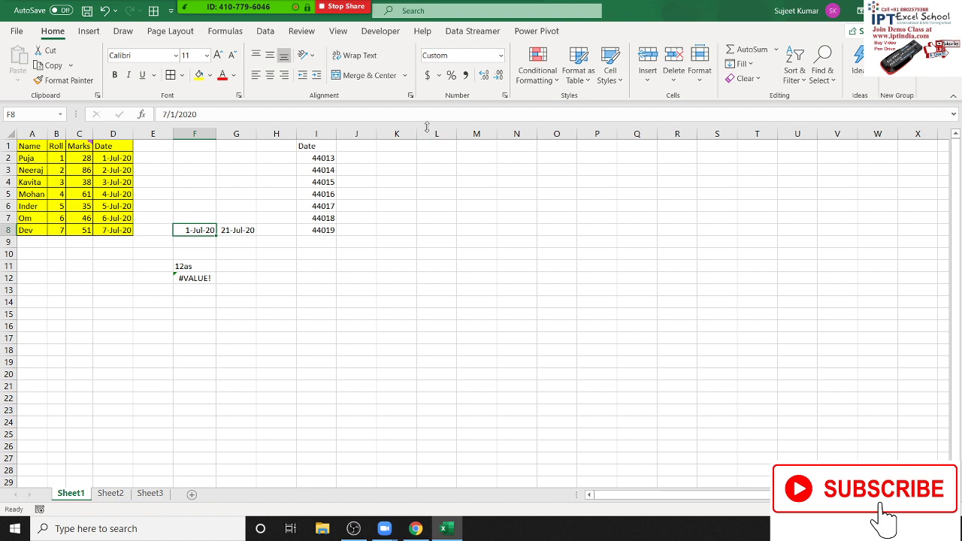
Step: Set F8's number format to General so it shows 44013
left_click(500, 55)
left_click(478, 89)
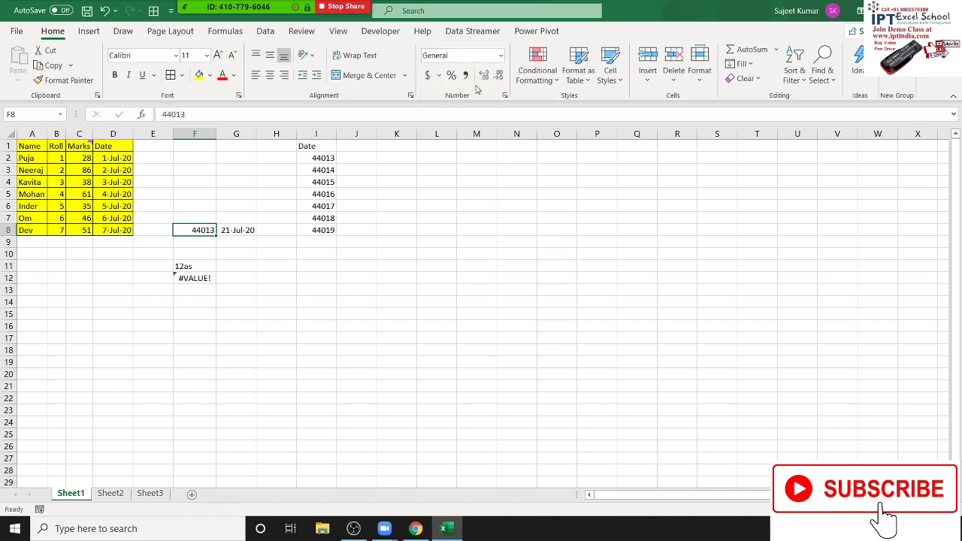
left_click(234, 232)
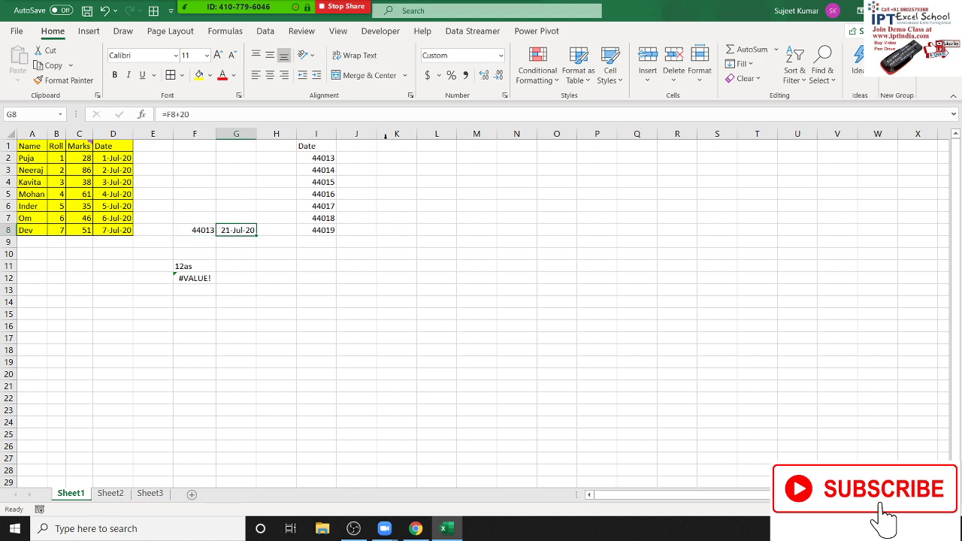
Step: Show G8 as serial 44033, then format F8:G8 as dates 1-Jul-20 and 21-Jul-20
left_click(500, 55)
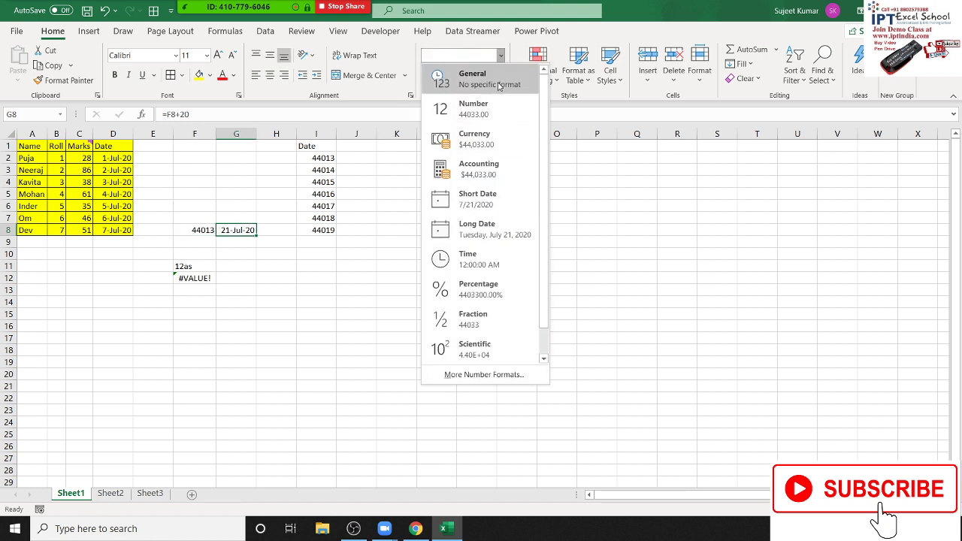
left_click(496, 84)
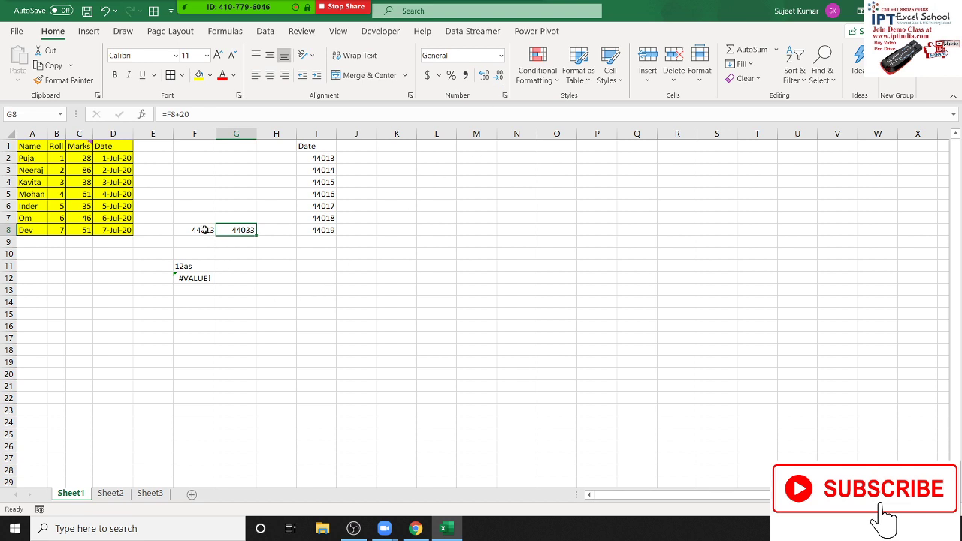
left_click_drag(202, 230, 223, 230)
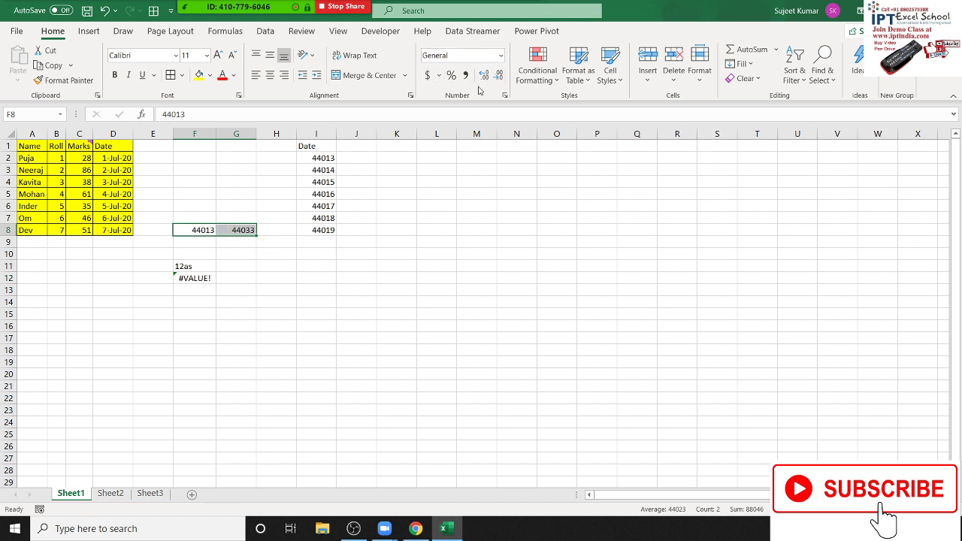
key("ctrl+shift+3")
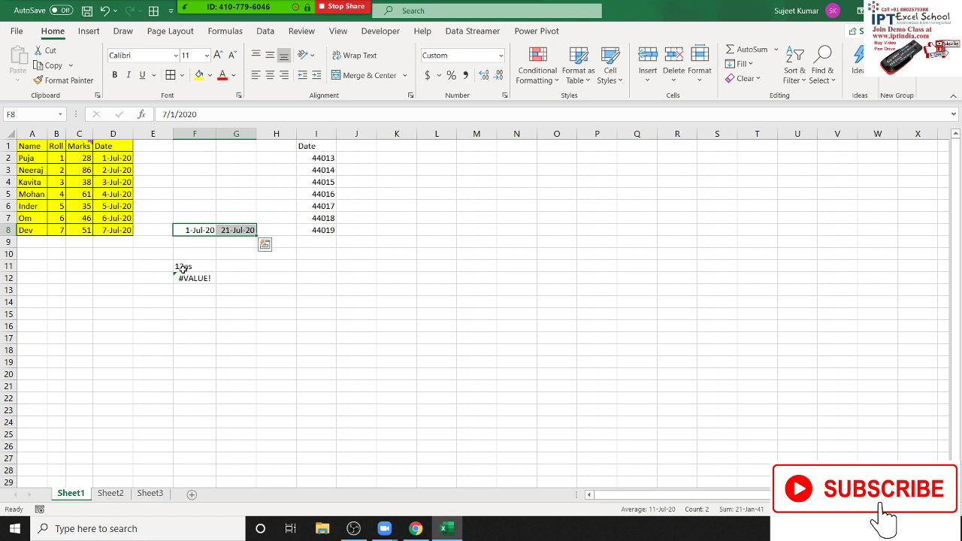
Step: Copy the dates in D2:D8 and try Paste Special at J2, then cancel it
left_click_drag(128, 162, 126, 227)
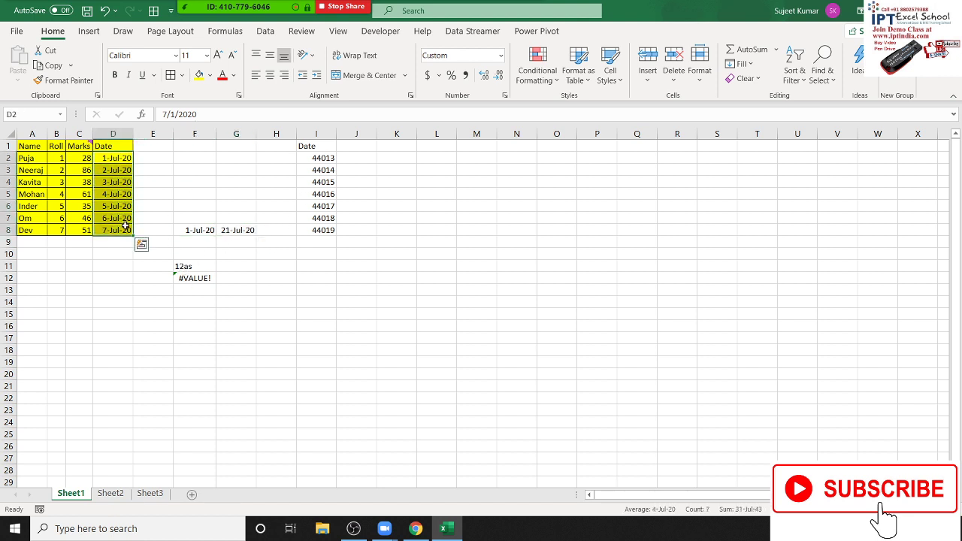
key("ctrl+c")
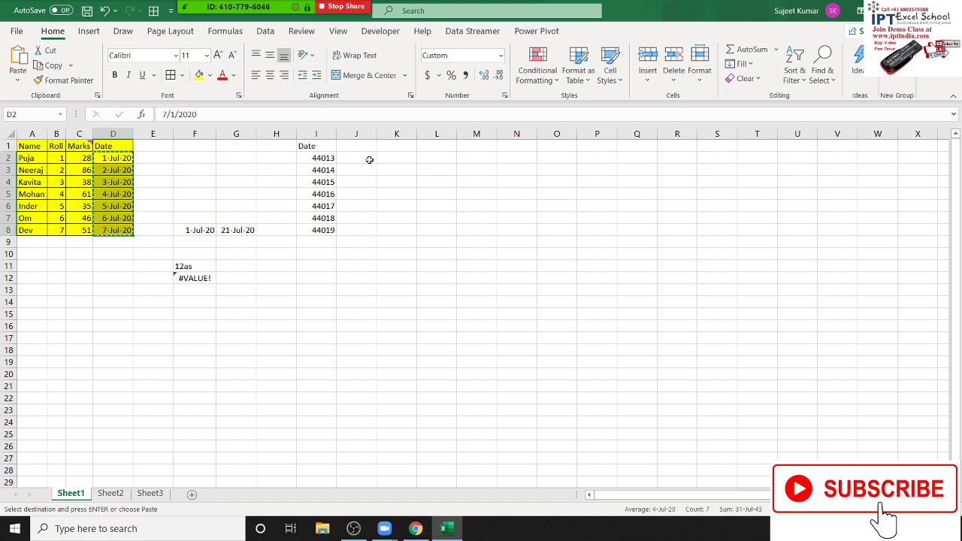
left_click(366, 157)
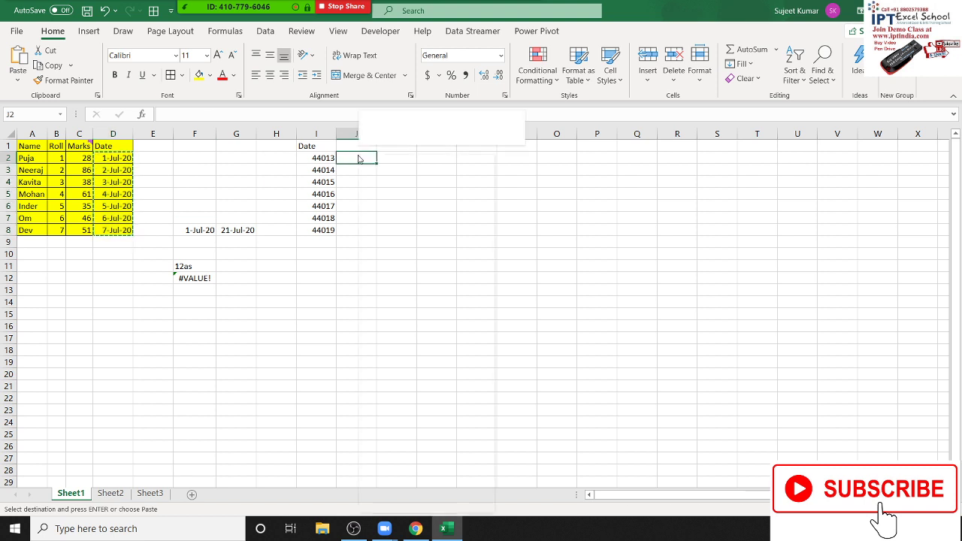
right_click(360, 156)
left_click(413, 241)
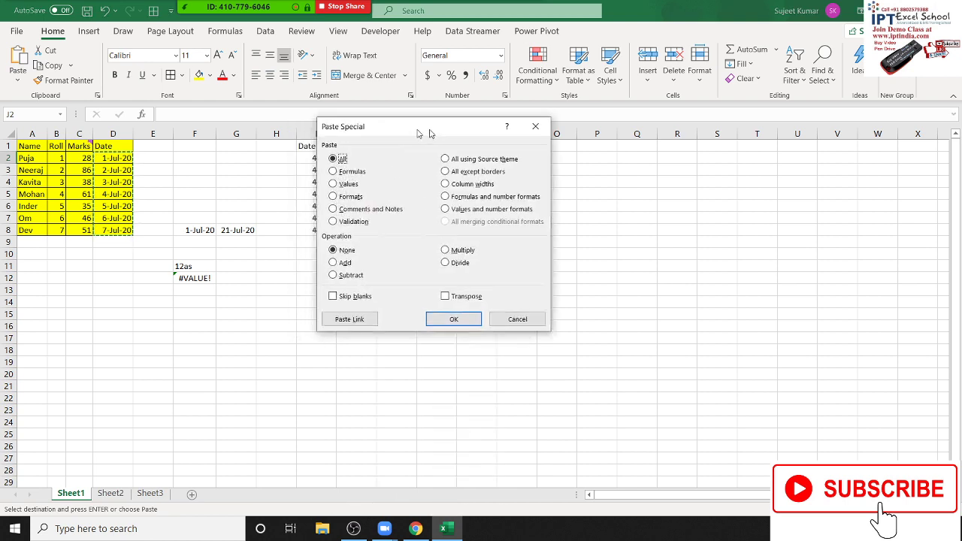
left_click_drag(391, 137, 498, 111)
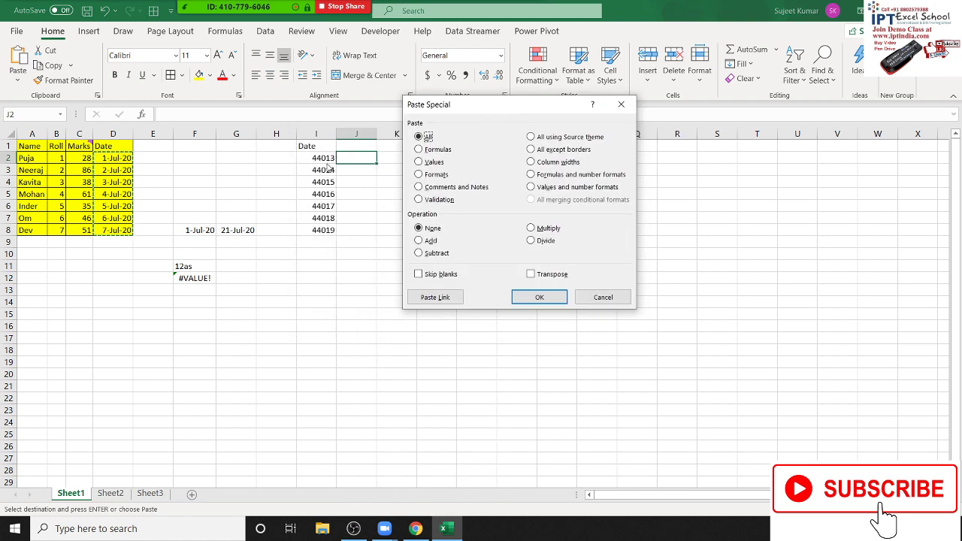
key("Escape")
Step: Paste the copied dates over I2:I8, showing 1-Jul-20 through 7-Jul-20, then reselect D2:D8
left_click_drag(322, 158, 319, 229)
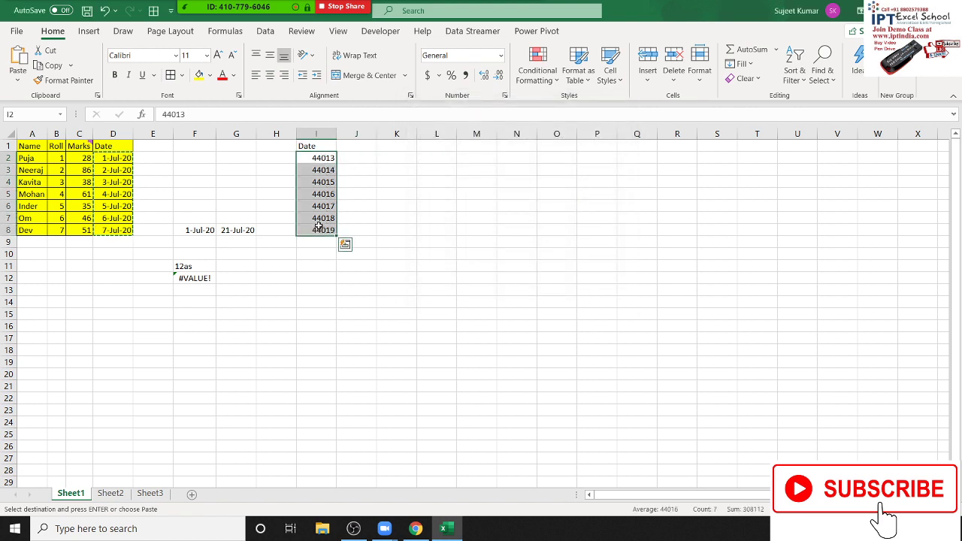
key("Return")
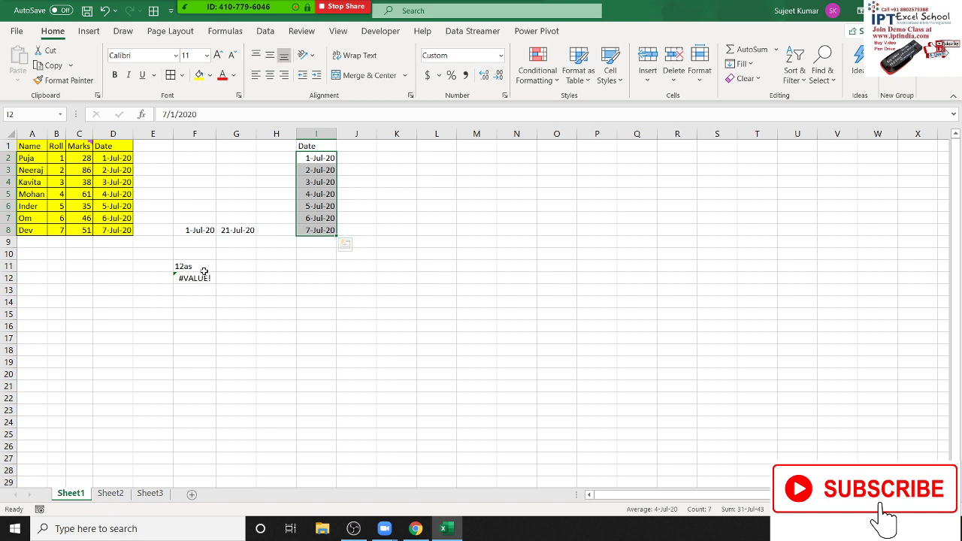
left_click(177, 173)
left_click_drag(113, 170, 114, 230)
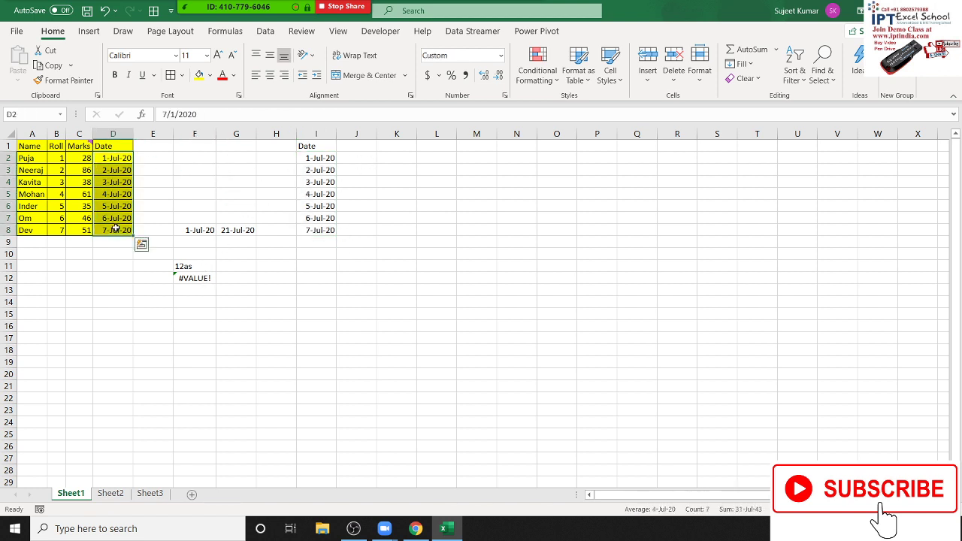
Step: Paste the copied dates into J2:J8 using Paste Special with Values and number formats
key("ctrl+c")
left_click(359, 157)
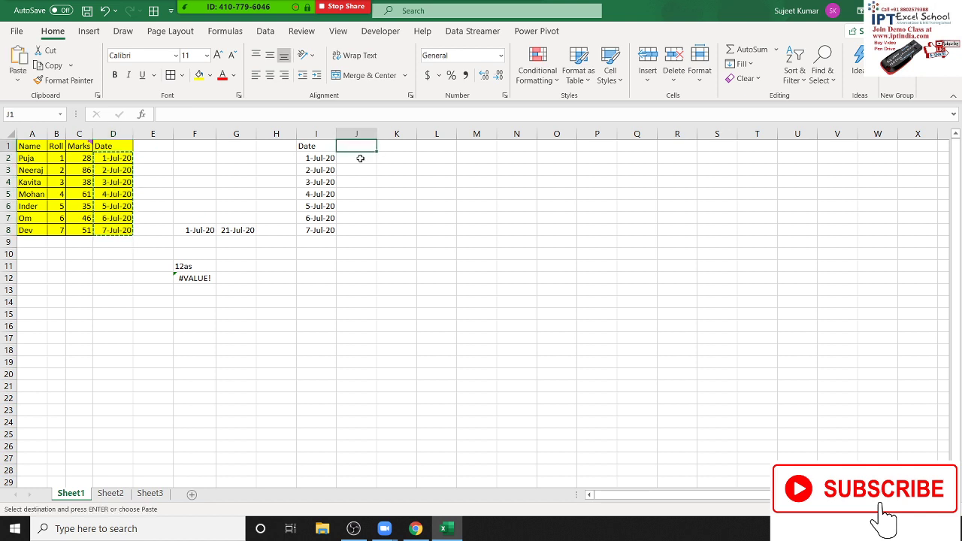
right_click(362, 158)
left_click(420, 242)
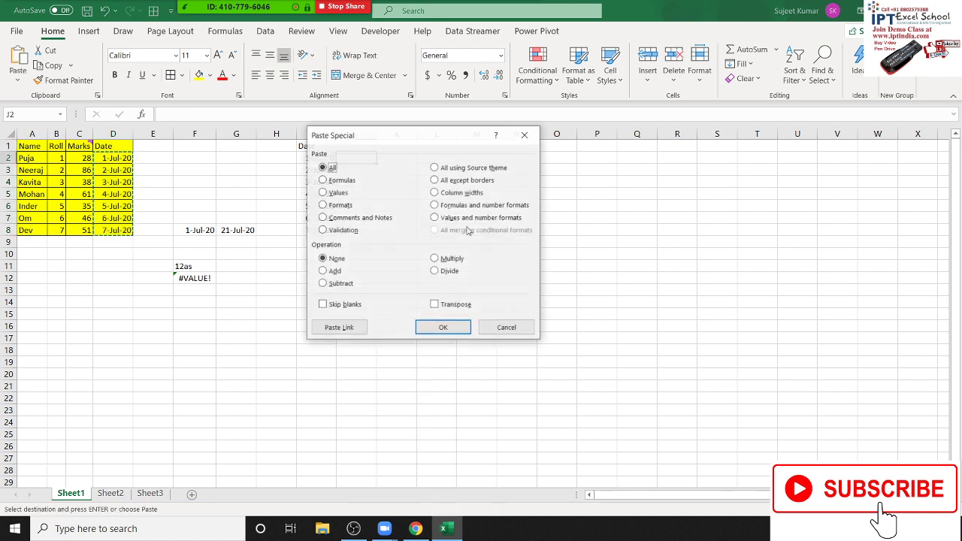
left_click(458, 207)
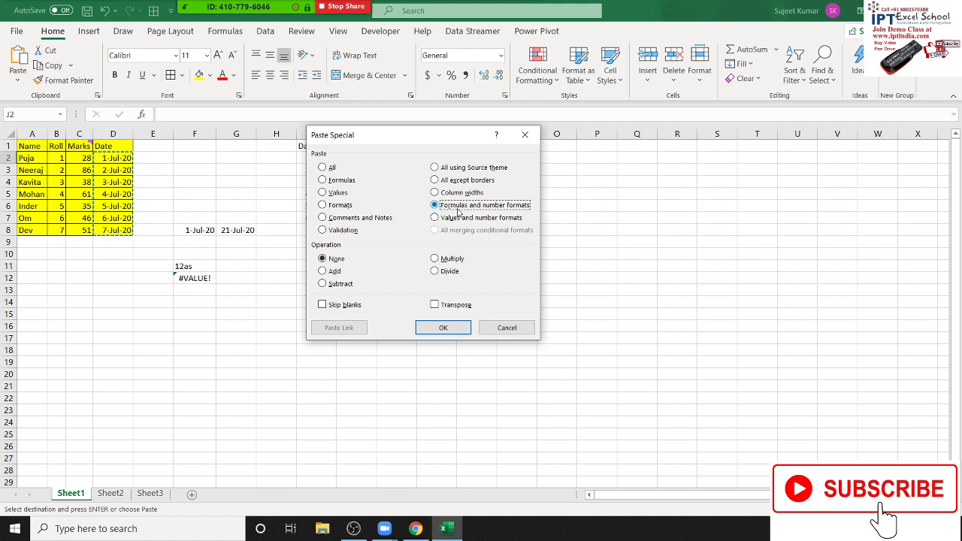
left_click(448, 217)
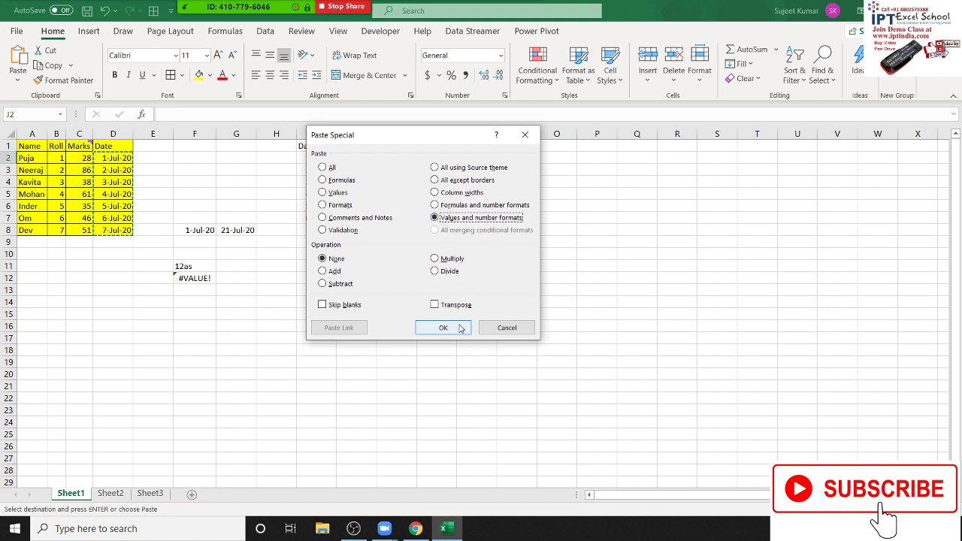
left_click(443, 328)
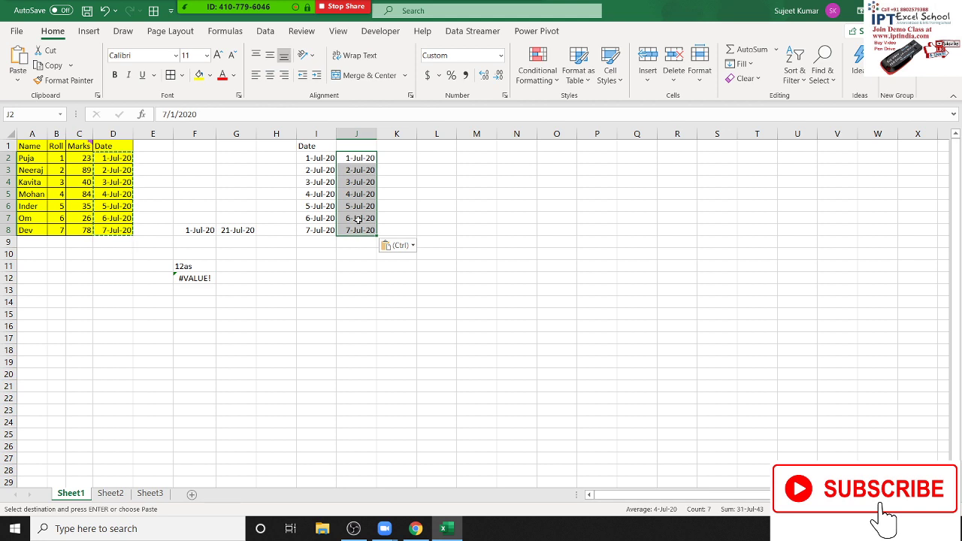
Step: Bring up paste choices at K1 and Paste Special via Ctrl+Alt+V, then close both without pasting
right_click(408, 146)
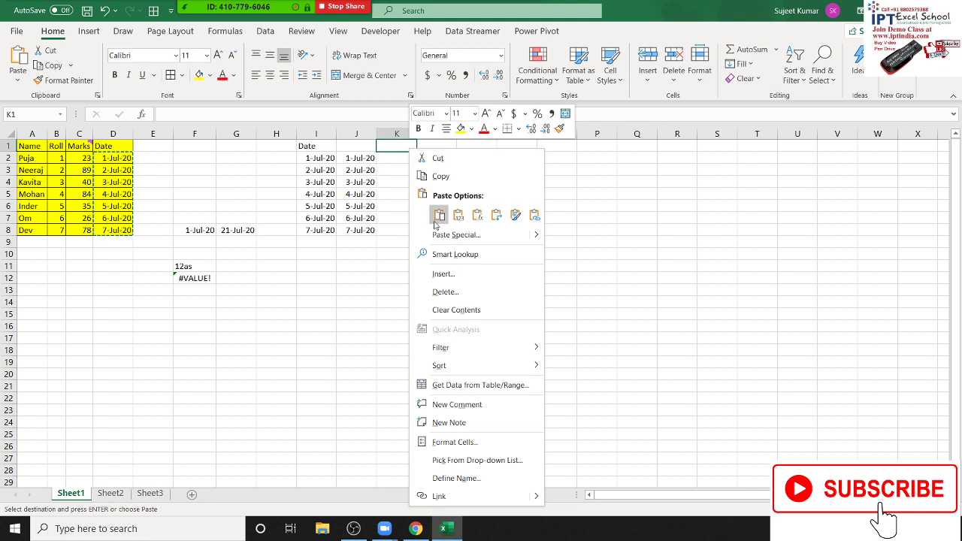
key("Escape")
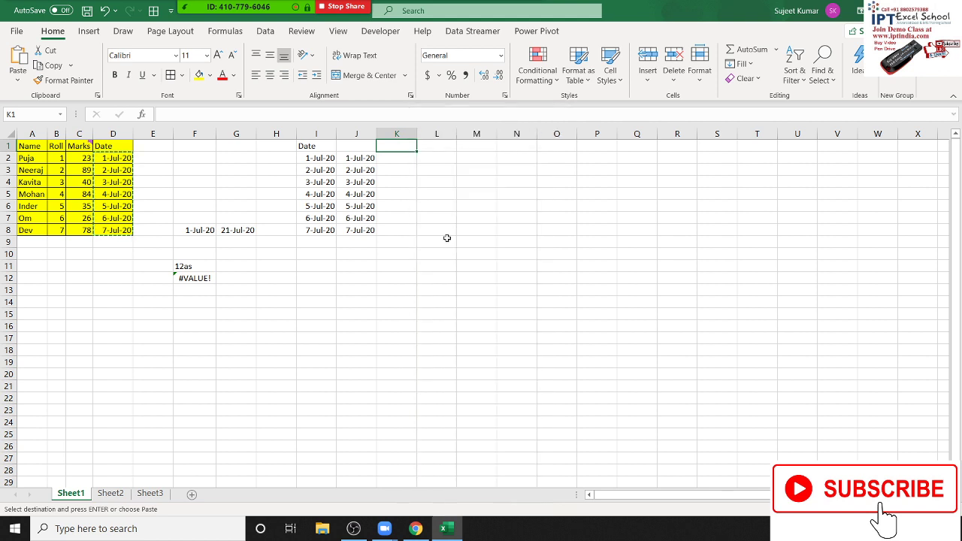
key("ctrl+alt+v")
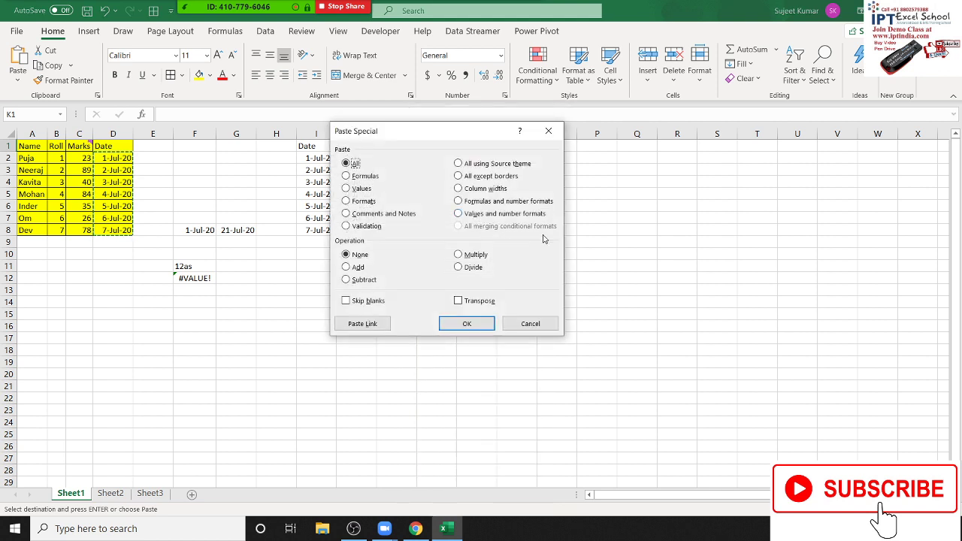
left_click(548, 131)
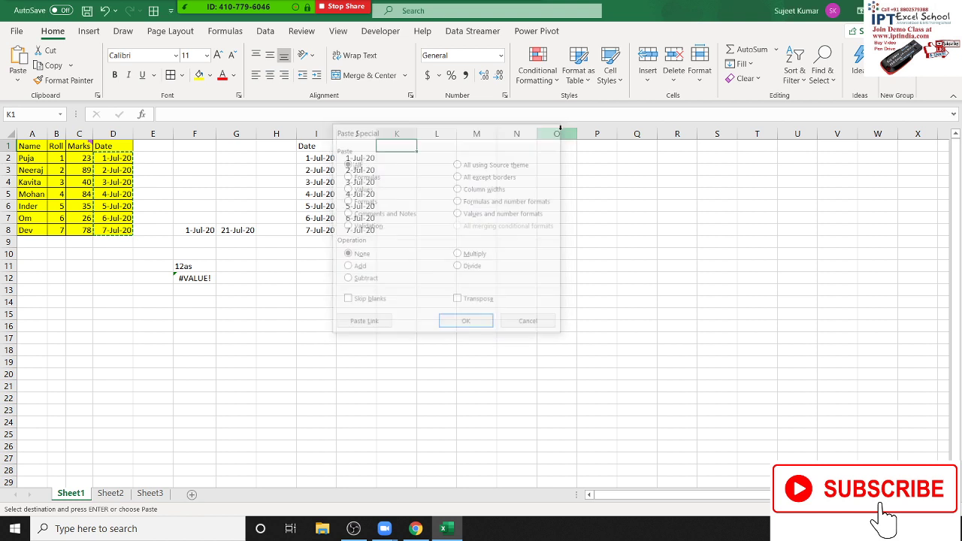
left_click(504, 95)
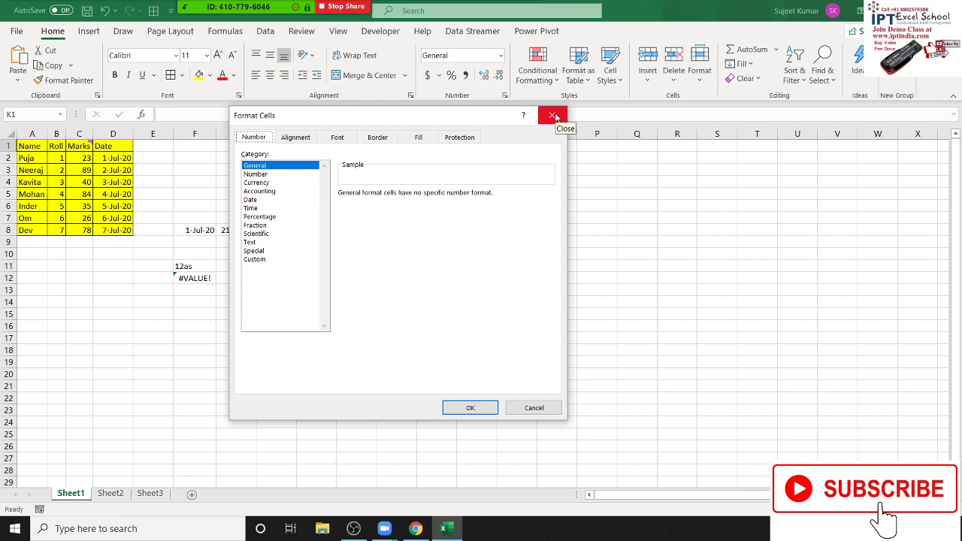
left_click(555, 117)
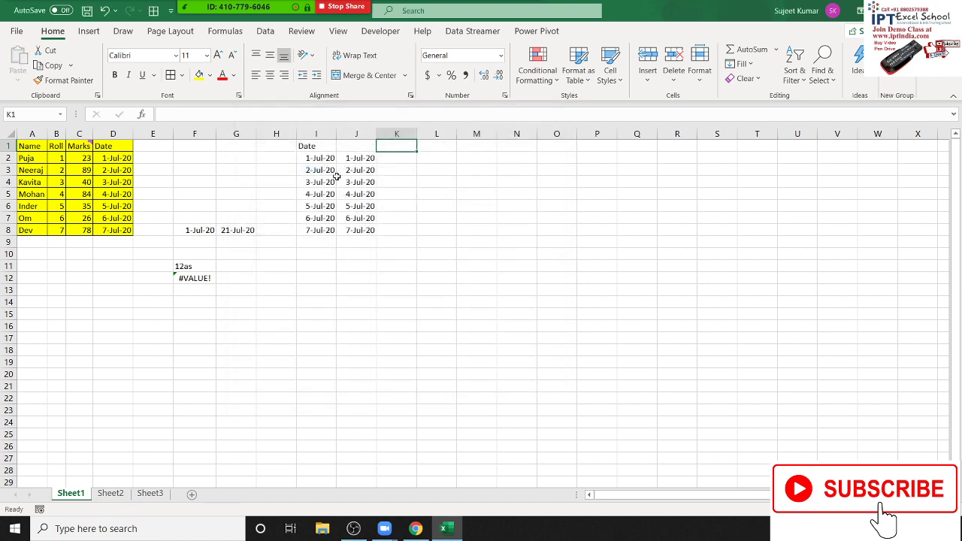
left_click(321, 162)
left_click(343, 160)
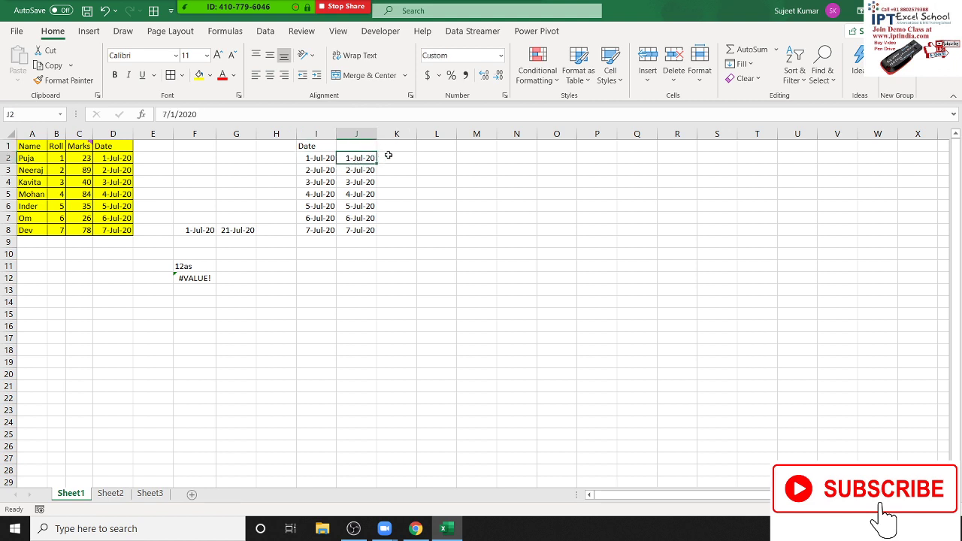
left_click(410, 269)
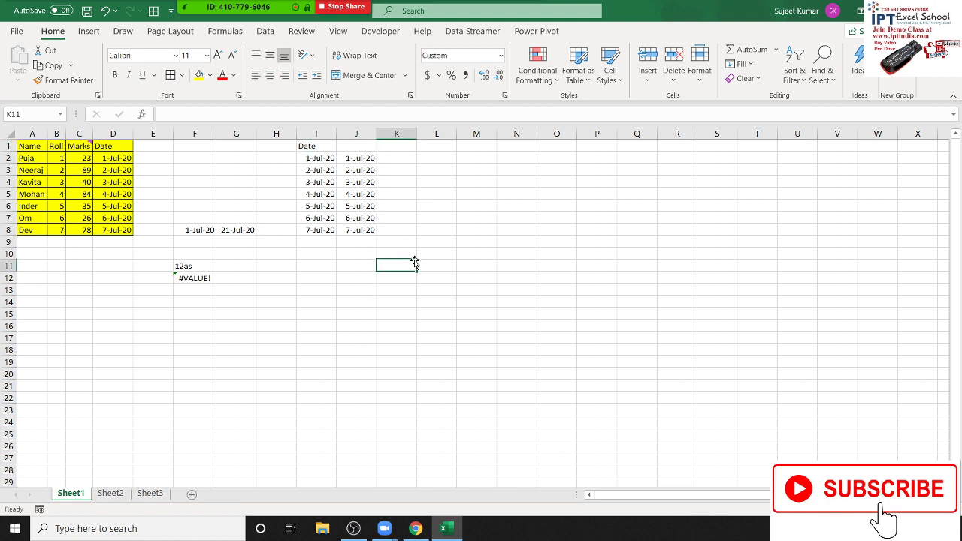
left_click(237, 350)
Step: Enter 20 in G18 and 30 in H18, then select G18
type("2")
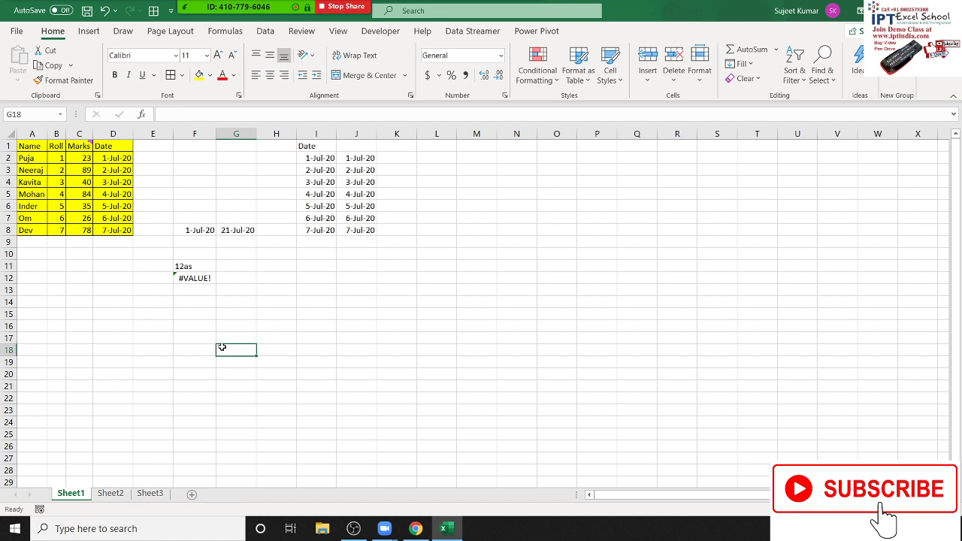
type("0")
key("Tab")
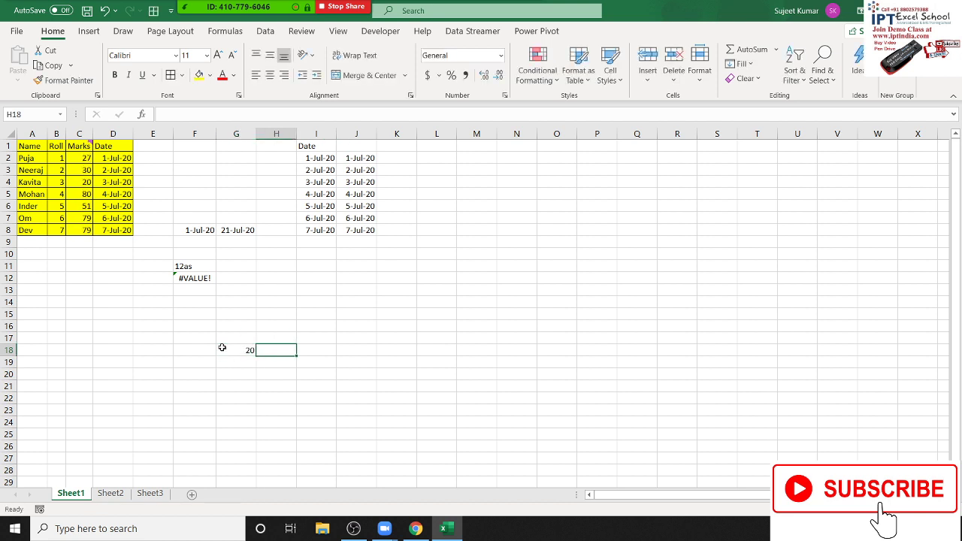
type("30")
key("Tab")
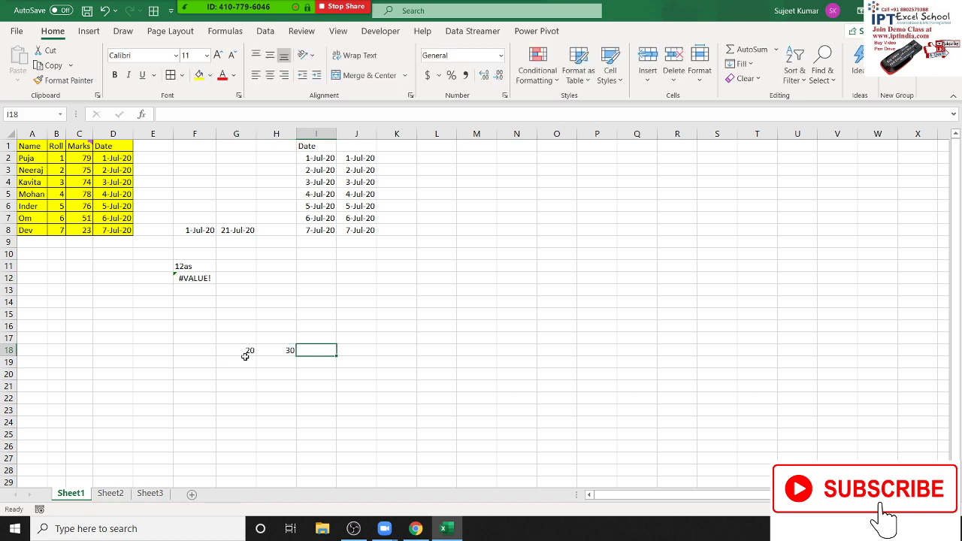
left_click(244, 351)
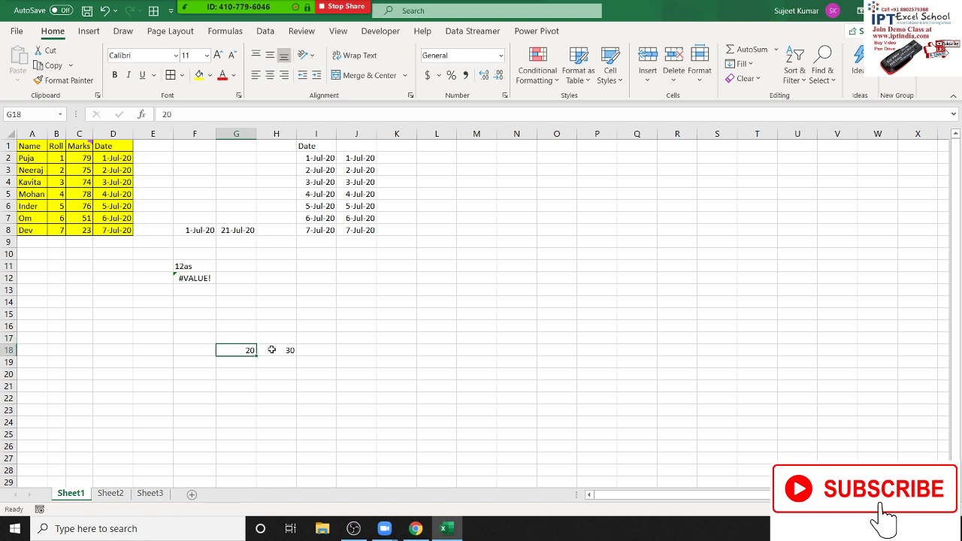
left_click(272, 350)
left_click(226, 350)
left_click(280, 353)
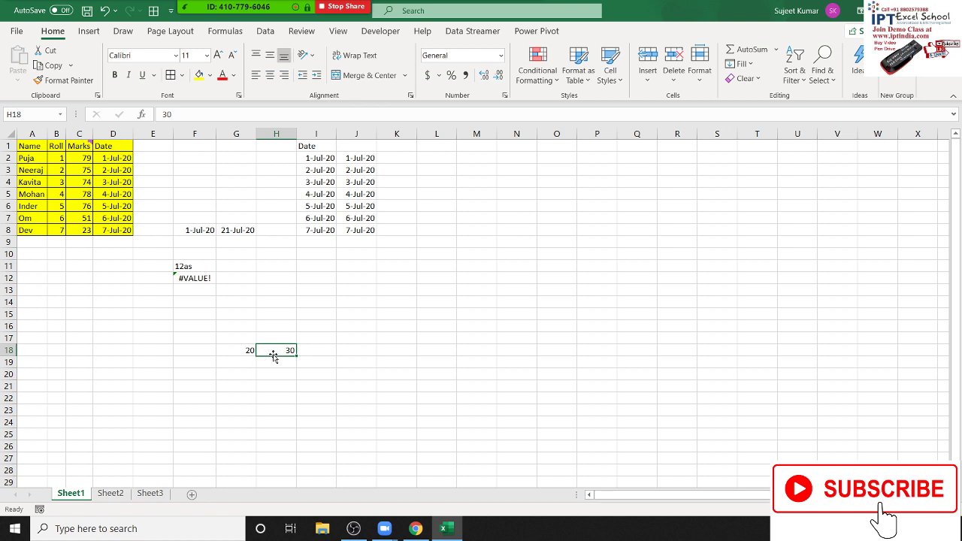
left_click(244, 357)
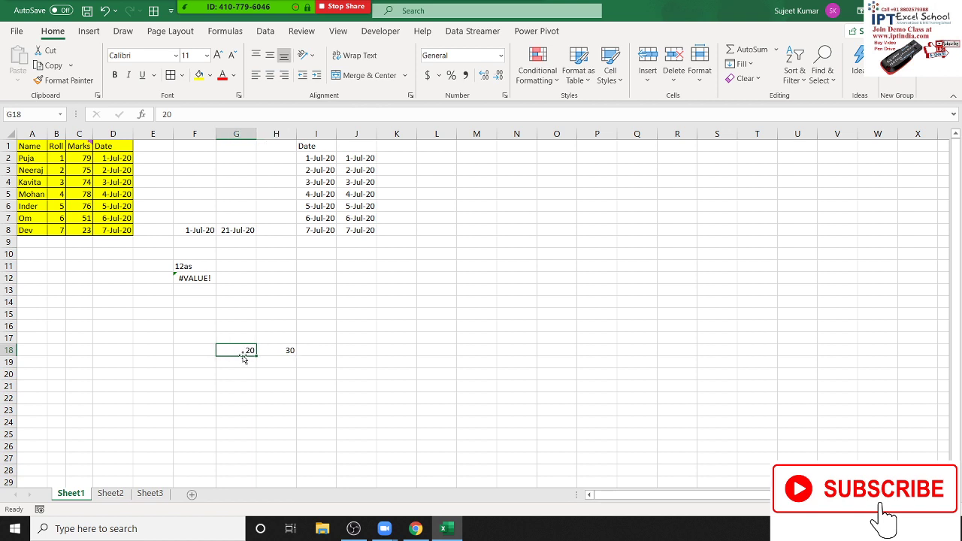
Step: Copy G18's 20 and open Paste Special for H18, after cancelling an accidental Format Cells
key("ctrl+c")
left_click(293, 350)
right_click(291, 350)
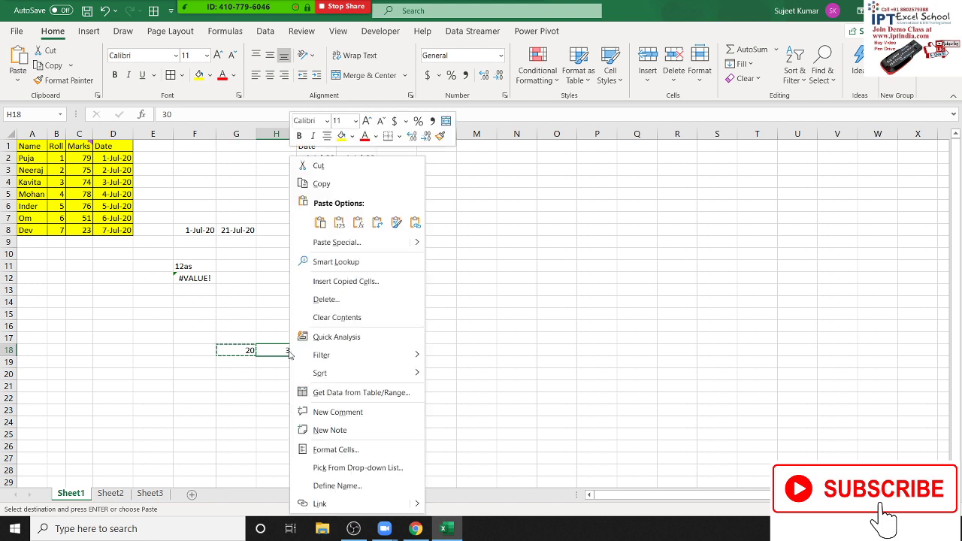
left_click(331, 450)
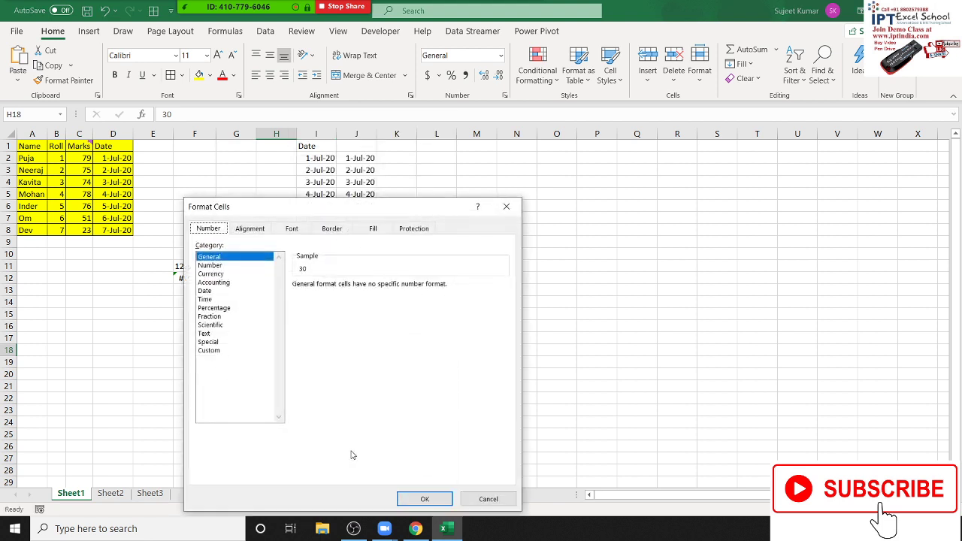
key("Escape")
left_click(248, 355)
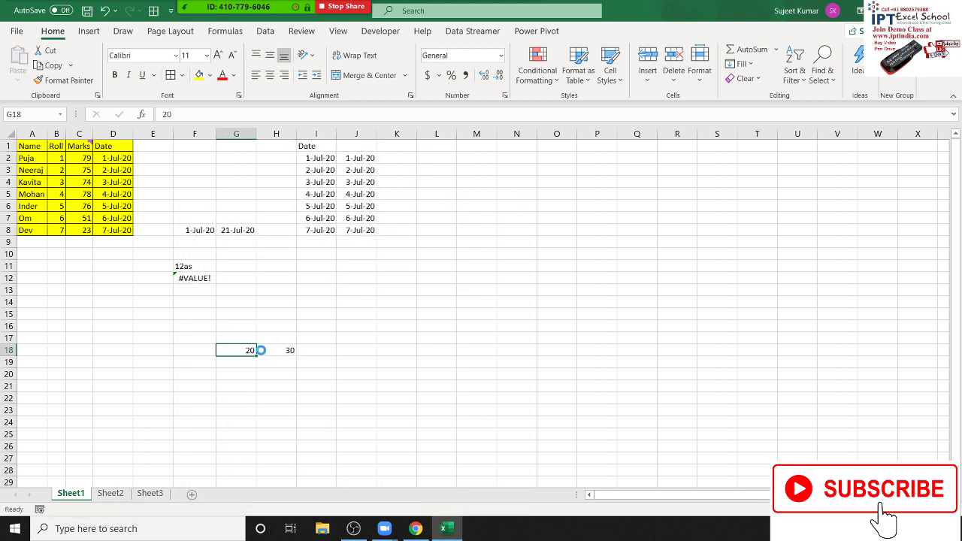
key("ctrl+c")
left_click(263, 350)
right_click(263, 350)
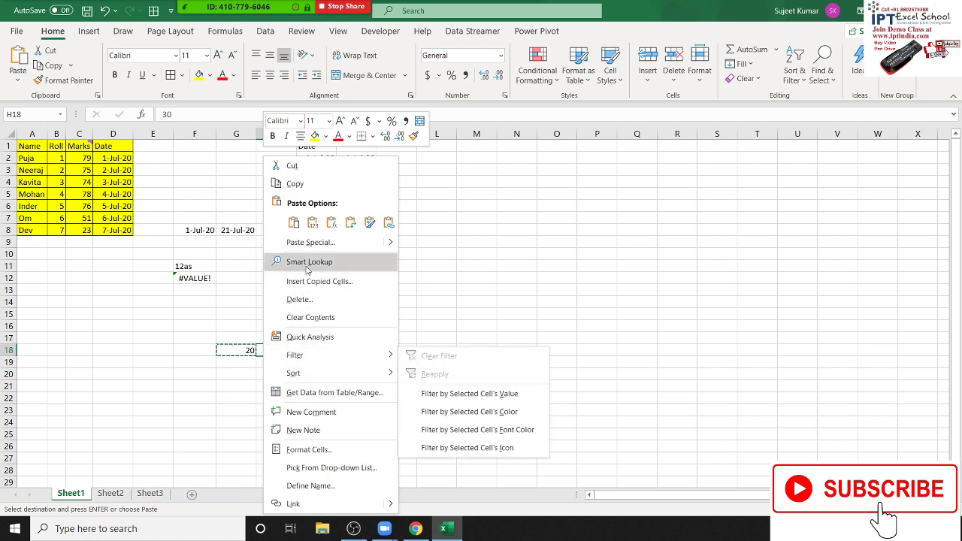
left_click(310, 242)
Step: Paste Special with the Add operation so H18 becomes 50, and check its value
left_click_drag(287, 146, 535, 112)
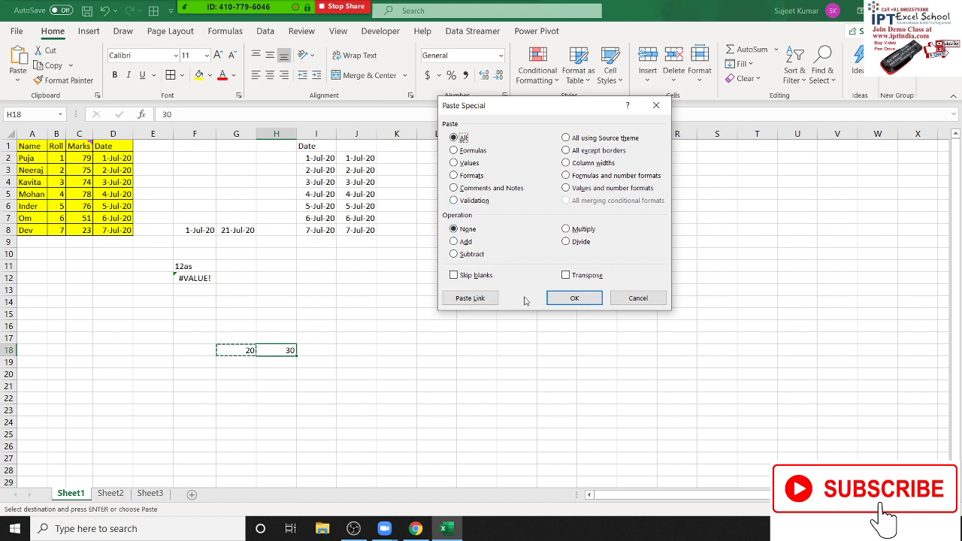
left_click(465, 242)
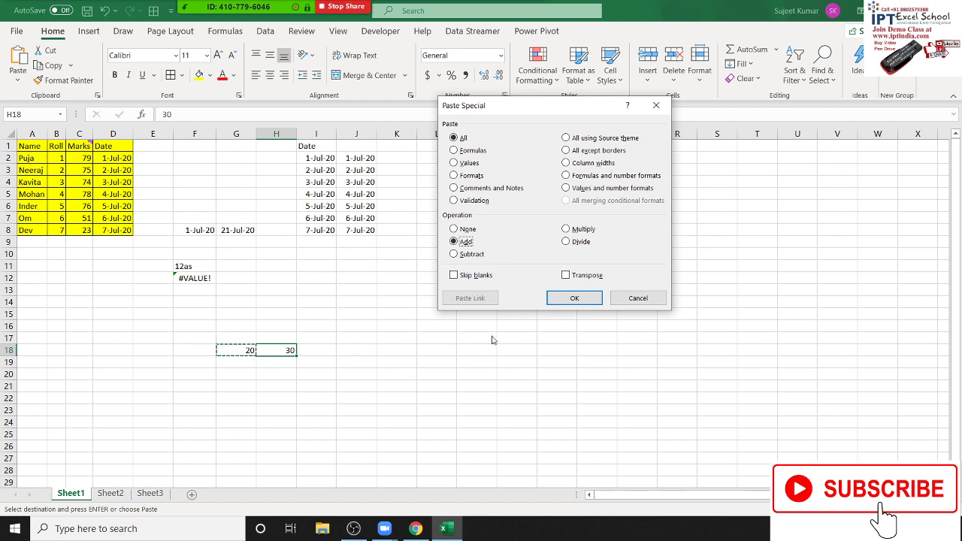
left_click(582, 305)
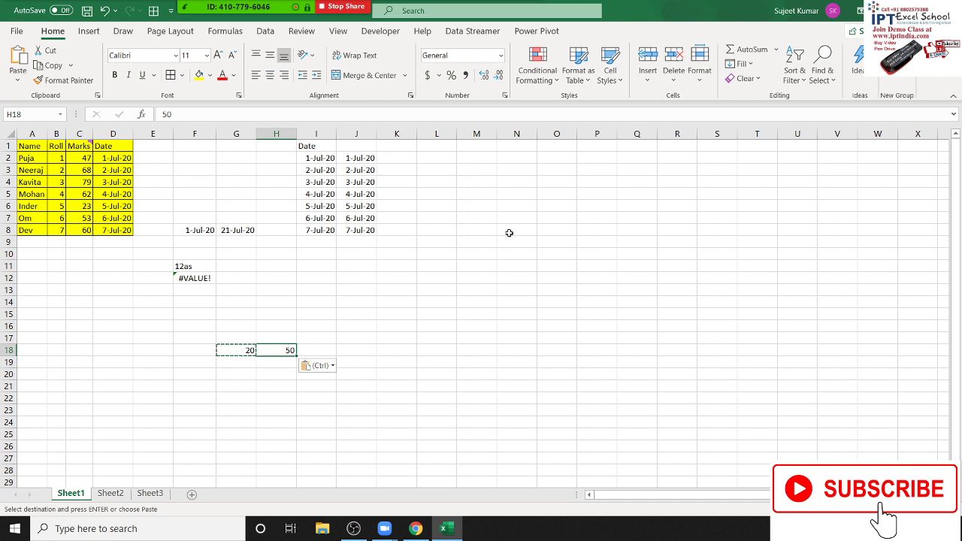
key("ctrl+Up")
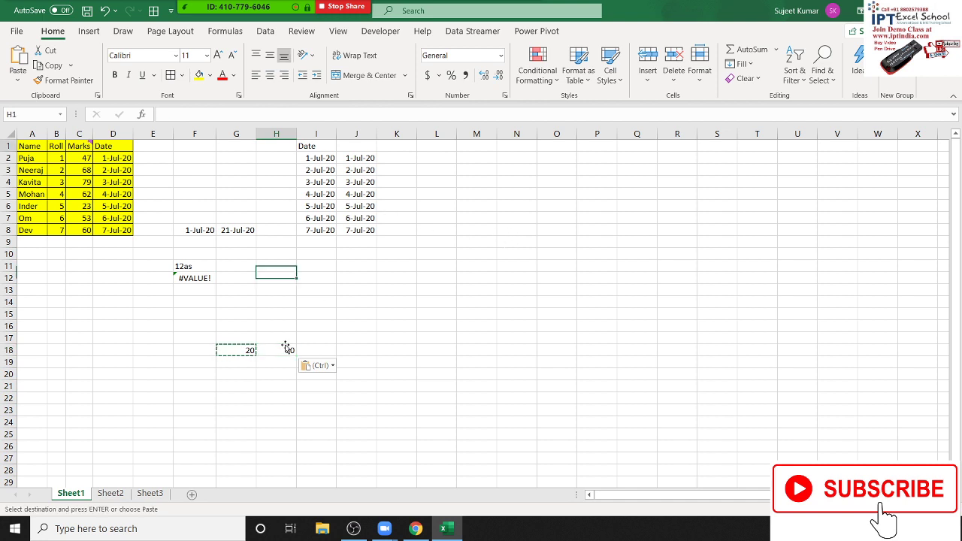
double_click(286, 349)
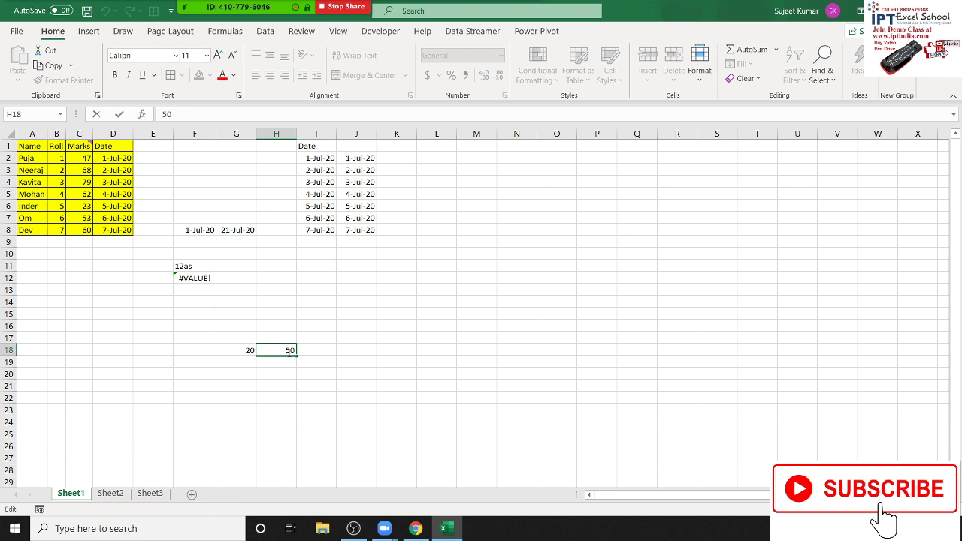
double_click(288, 350)
key("Escape")
Step: Enter the formula =10+30 in M12, showing 40
left_click(461, 281)
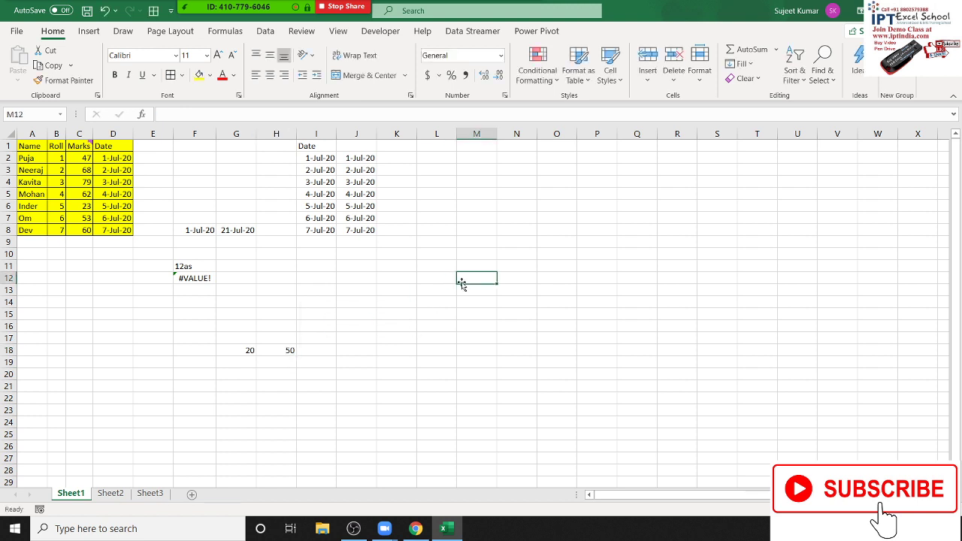
type("=10+")
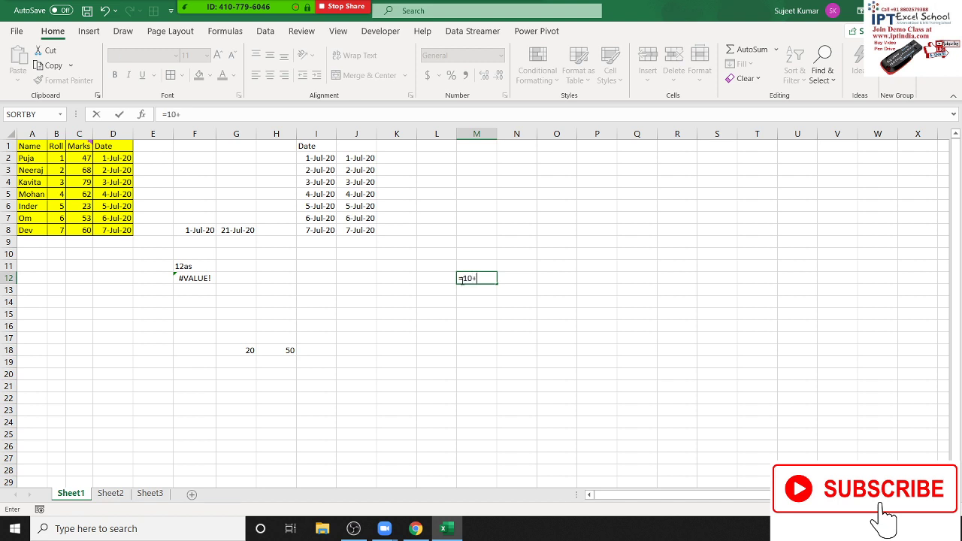
type("30")
key("Tab")
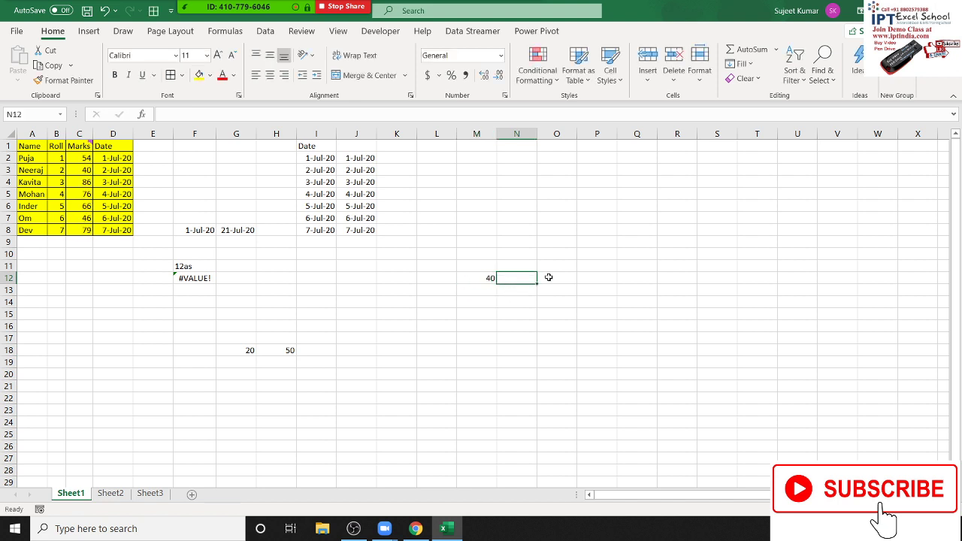
Step: Enter the formula =60+30 in O12, showing 90
left_click(550, 278)
type("=")
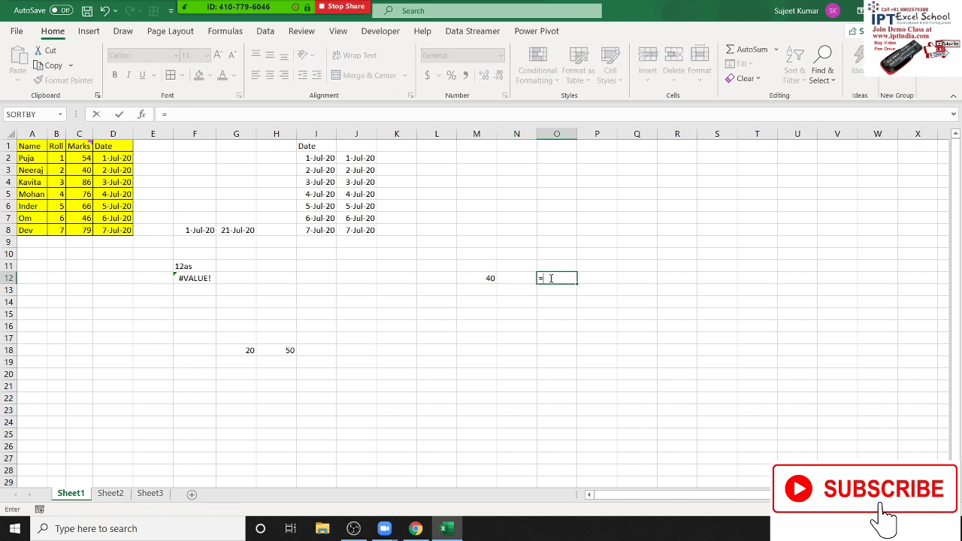
type("60+3")
type("0")
key("Return")
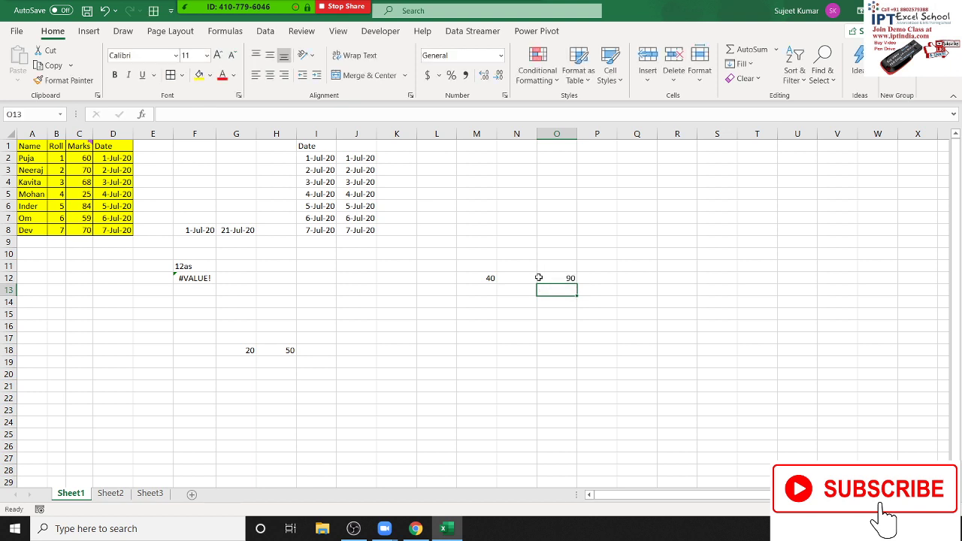
Step: Copy M12 and Paste Special with Add onto O12 so it shows 130
left_click(481, 278)
key("ctrl+c")
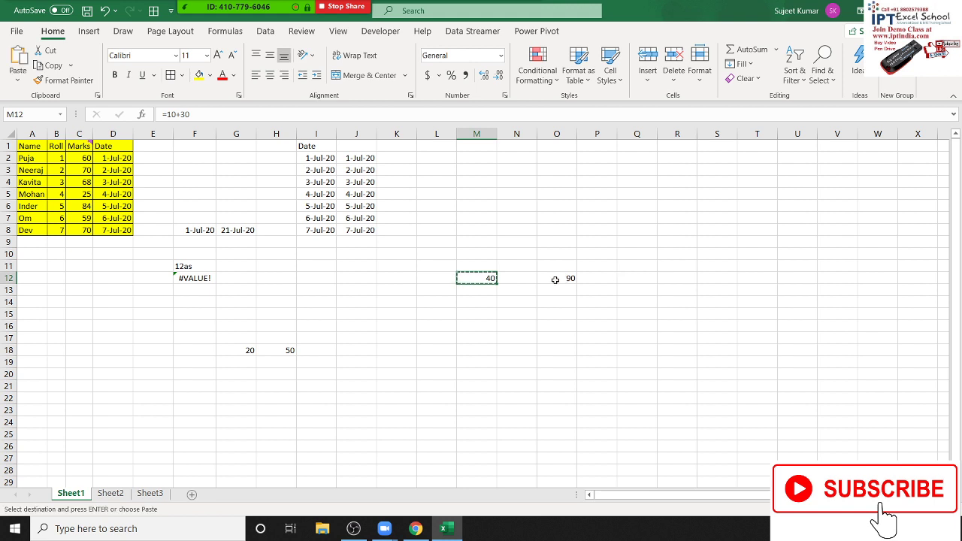
left_click(556, 279)
right_click(552, 279)
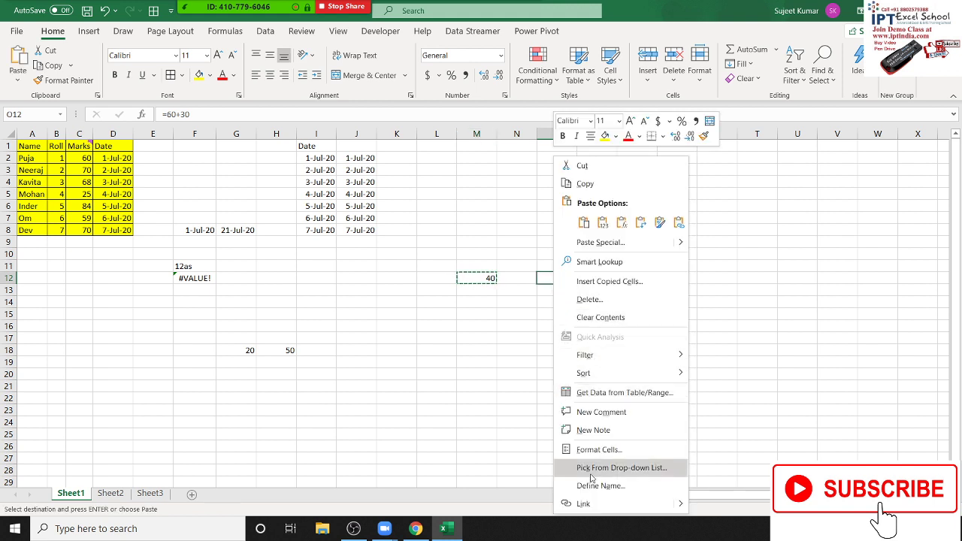
left_click(598, 244)
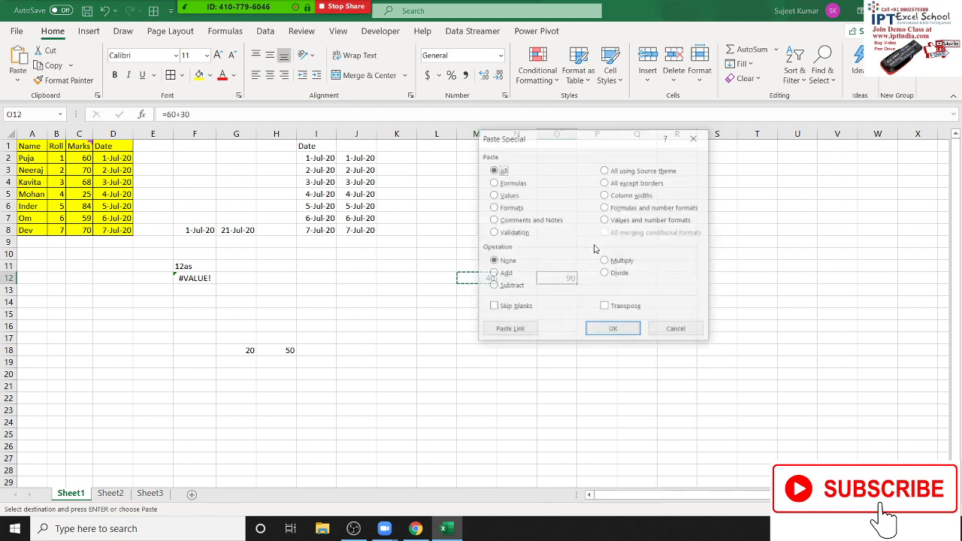
left_click(504, 274)
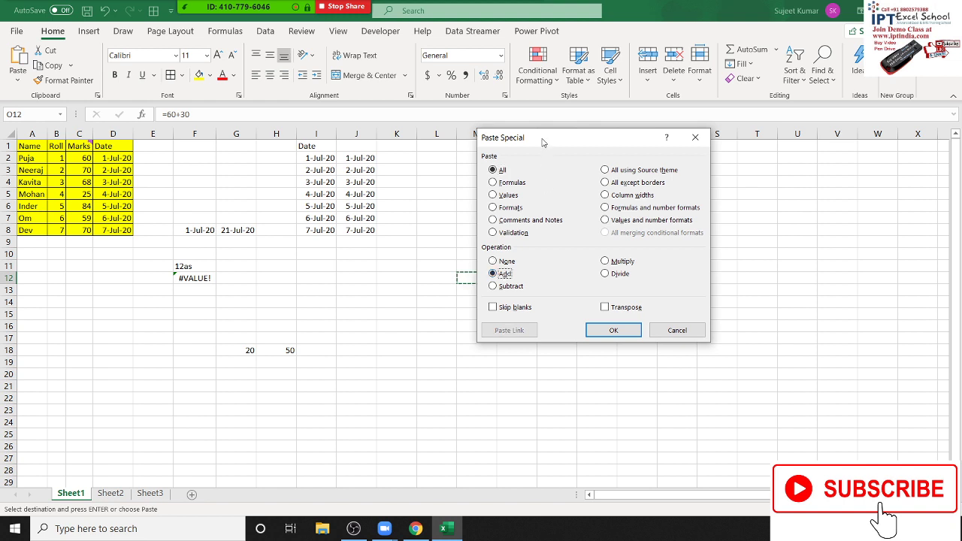
left_click_drag(542, 141, 719, 120)
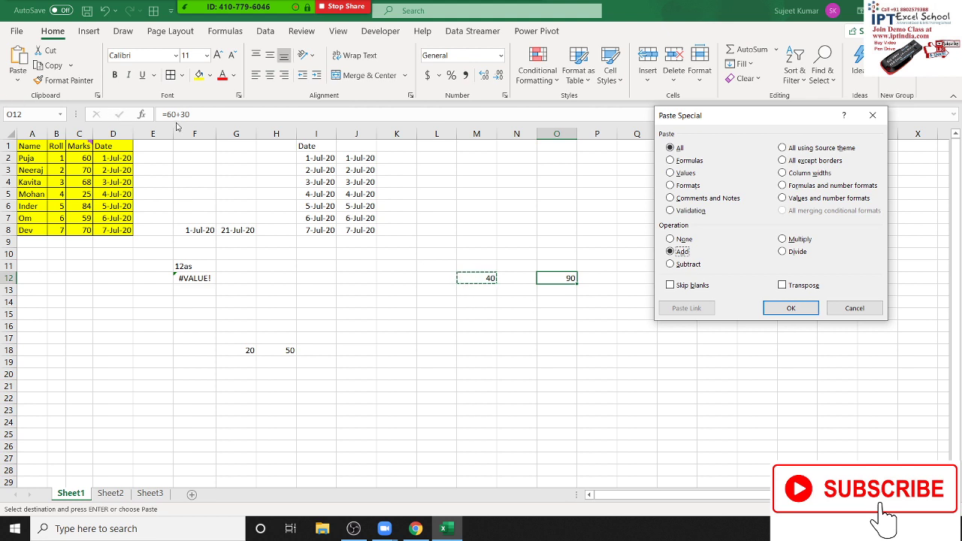
left_click(791, 308)
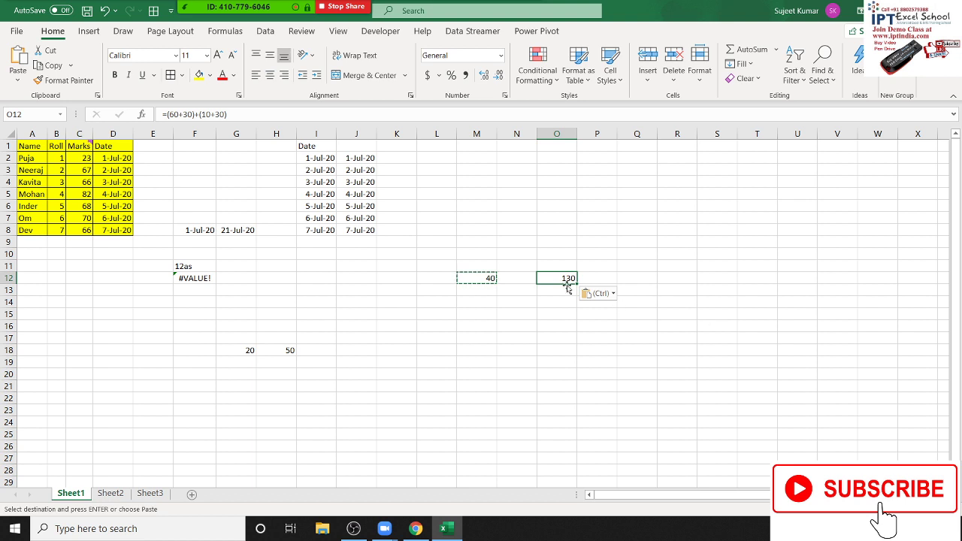
Step: Inspect the combined formula in O12 and the formula in M12 without changing them
double_click(557, 278)
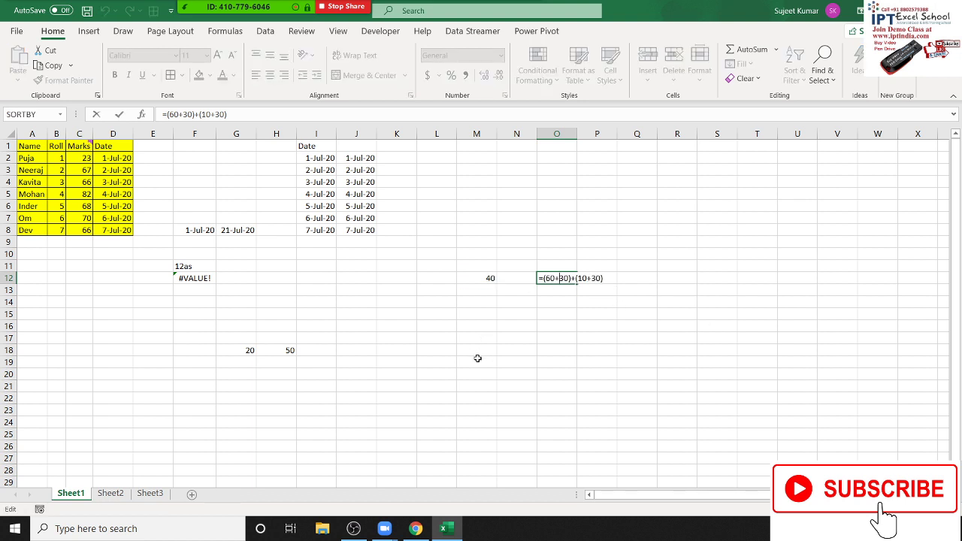
key("Escape")
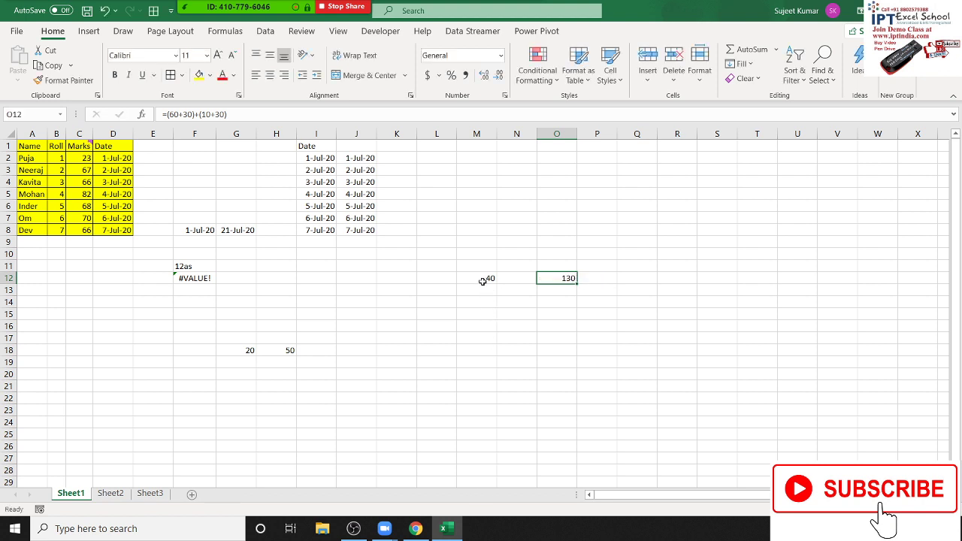
double_click(483, 278)
key("Escape")
double_click(541, 279)
key("Escape")
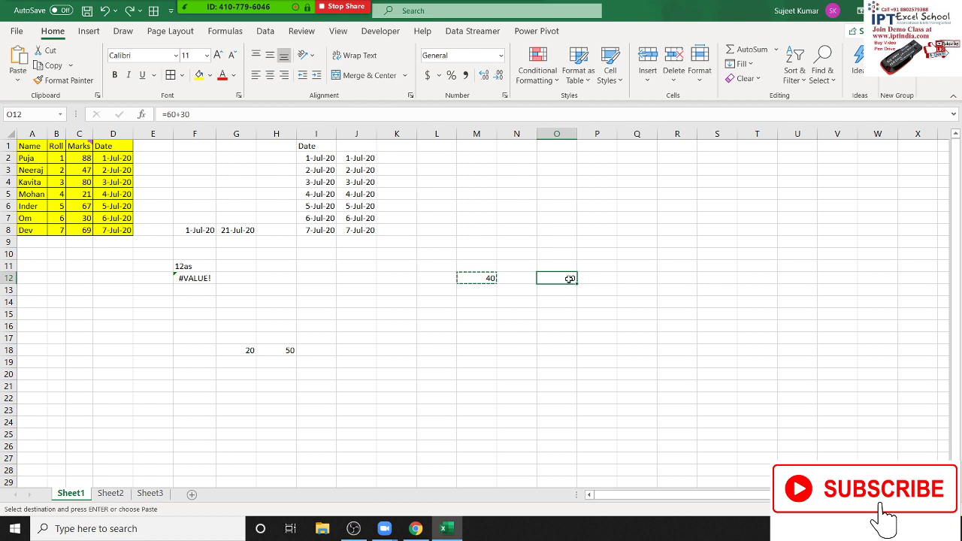
right_click(568, 280)
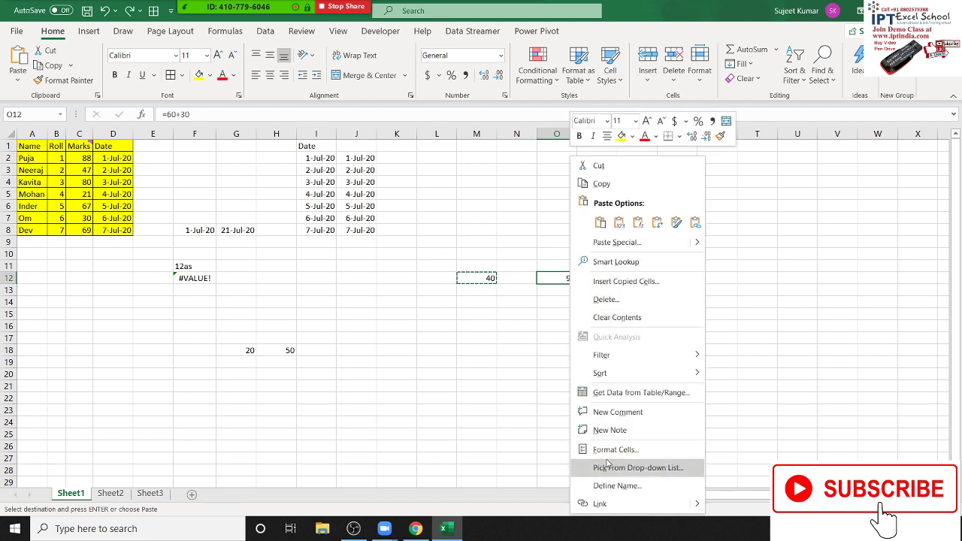
left_click(610, 242)
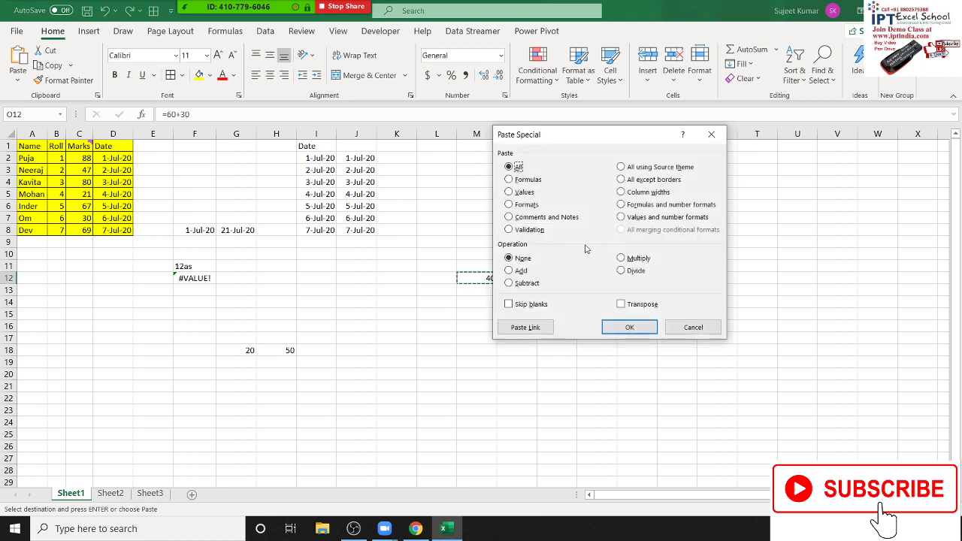
left_click(520, 193)
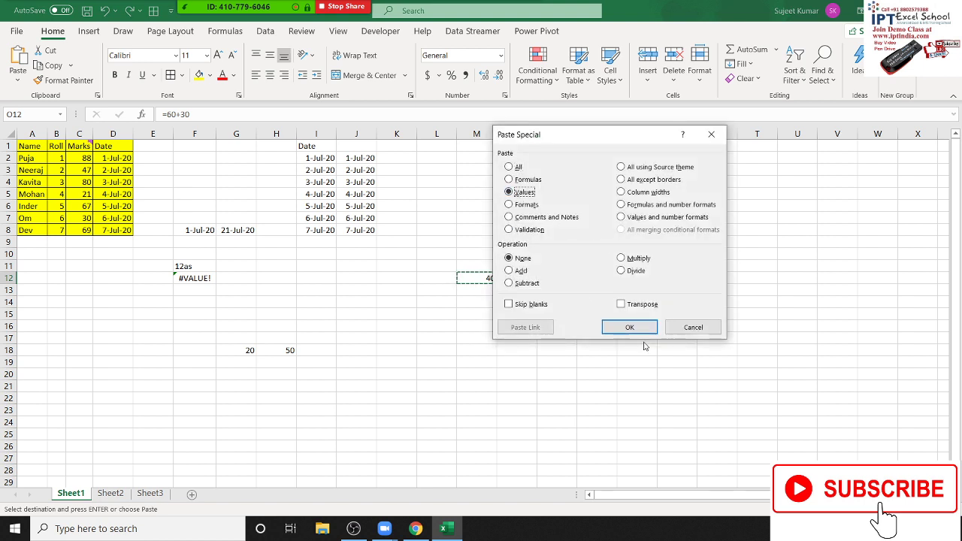
left_click(510, 270)
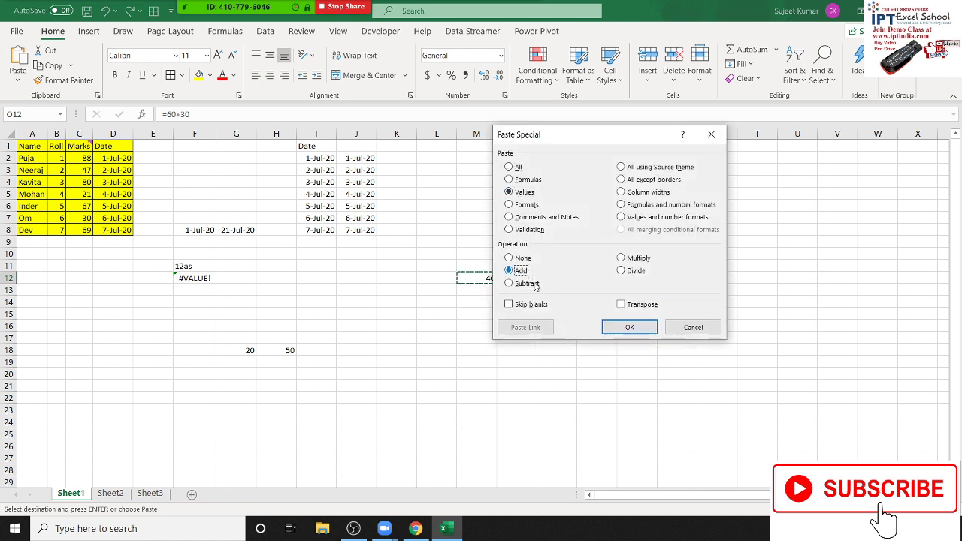
left_click(629, 328)
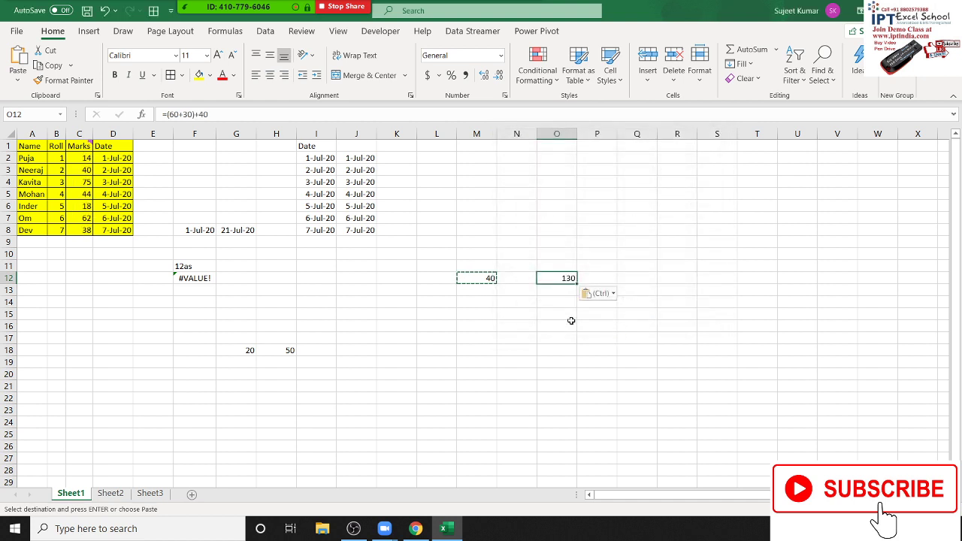
double_click(558, 279)
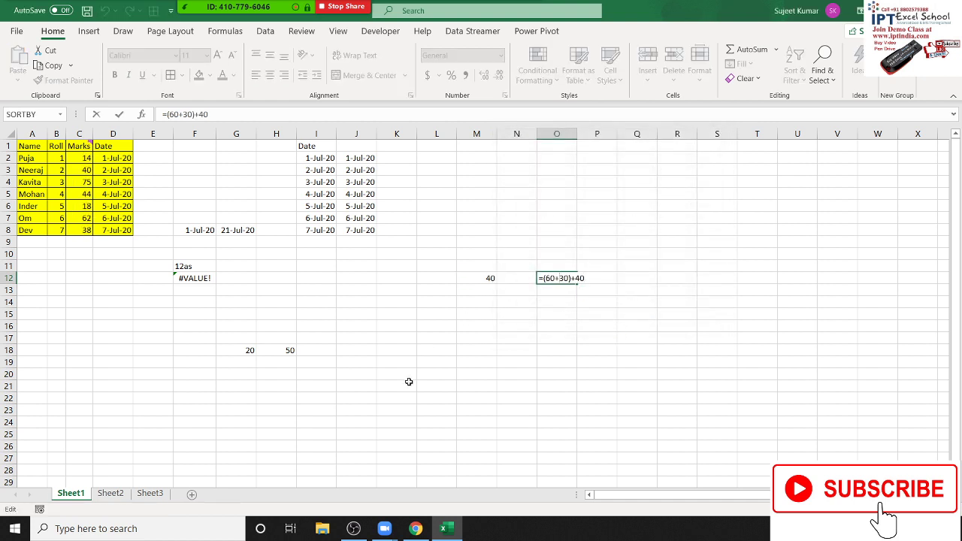
left_click(481, 288)
left_click(482, 280)
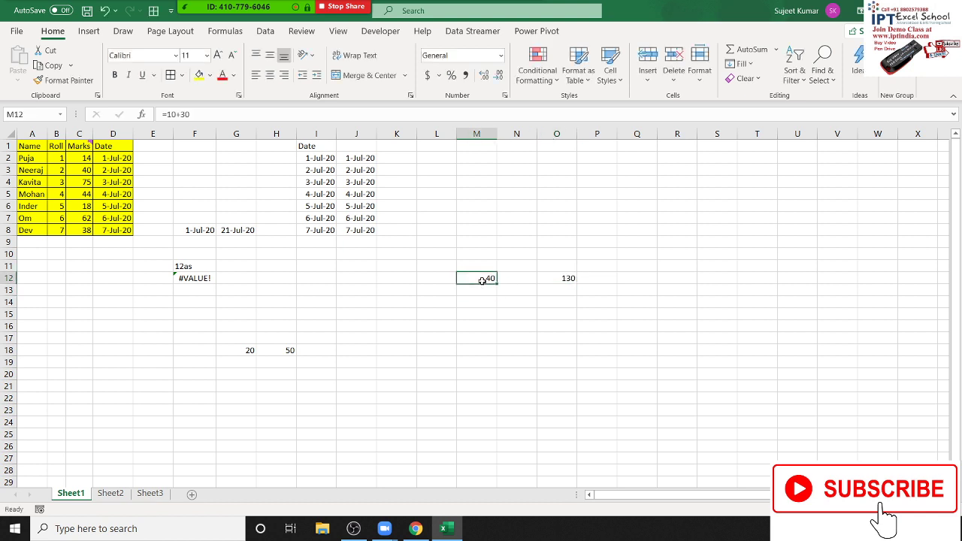
double_click(569, 278)
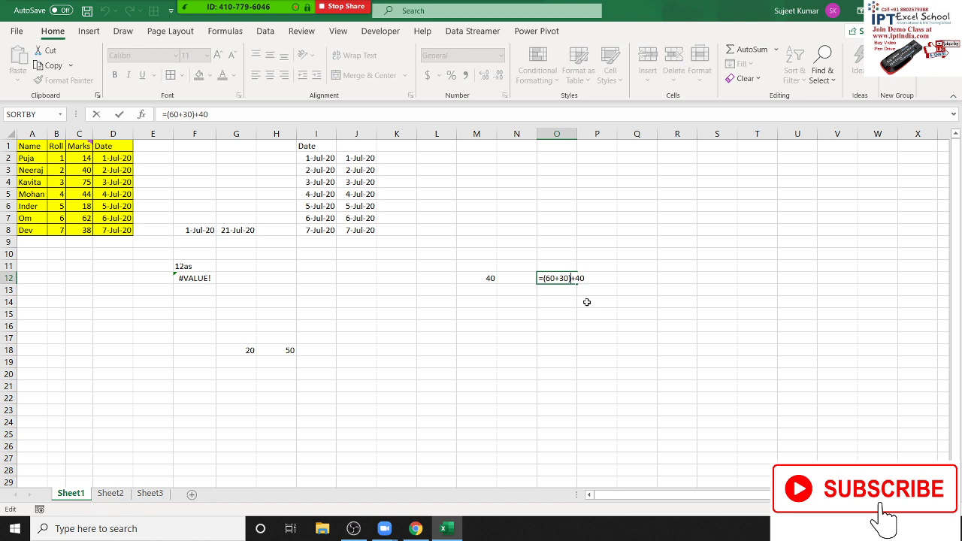
key("ctrl+Return")
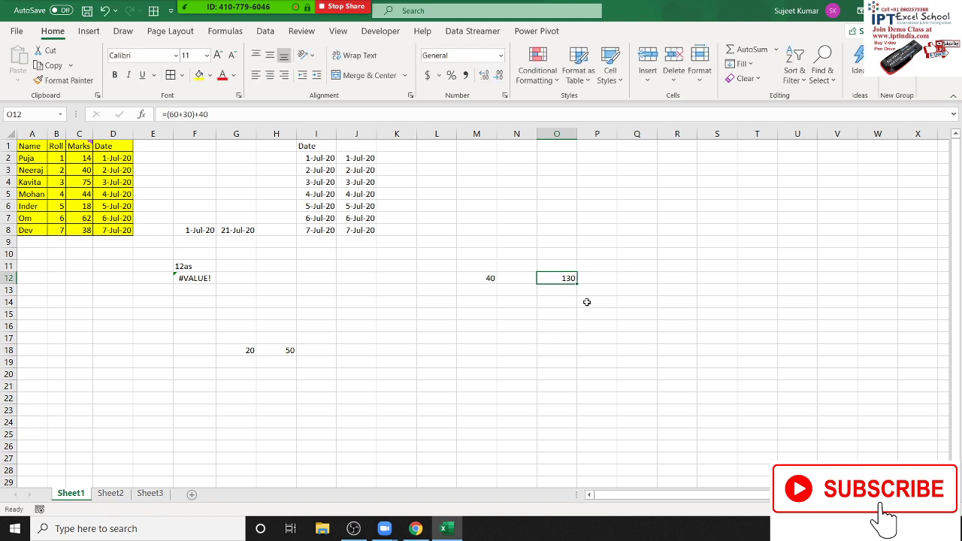
key("Left")
key("Left")
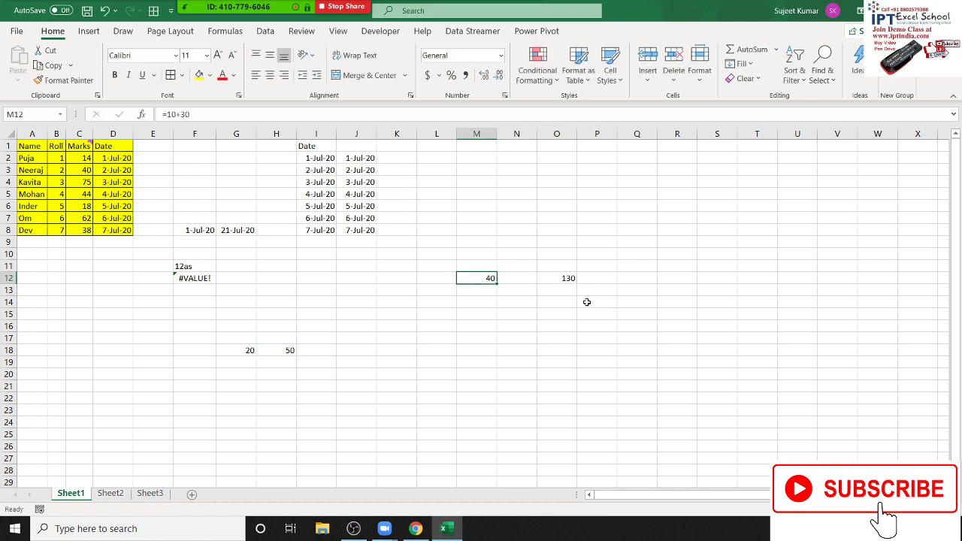
key("F2")
Step: Exit editing M12, keeping its =10+30 formula showing 40
key("ctrl+Return")
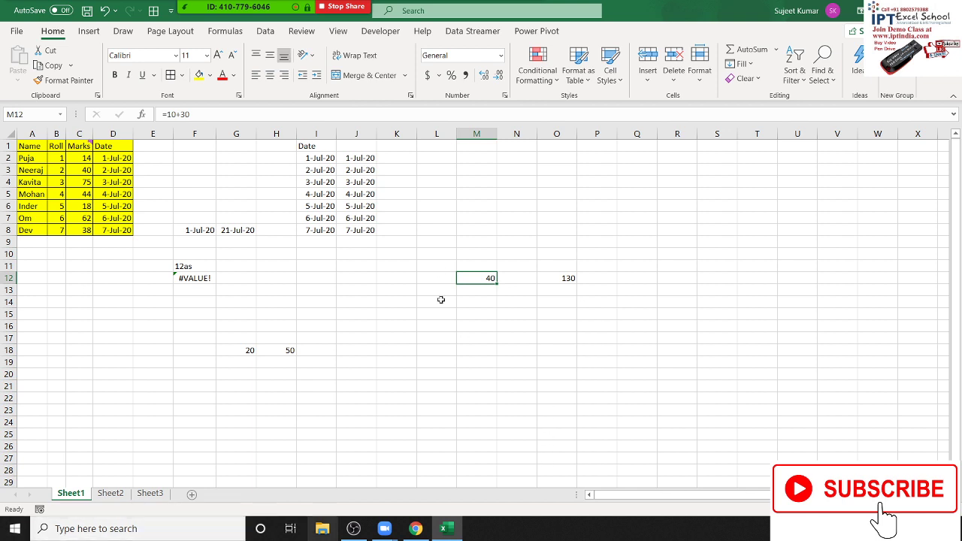
left_click(554, 277)
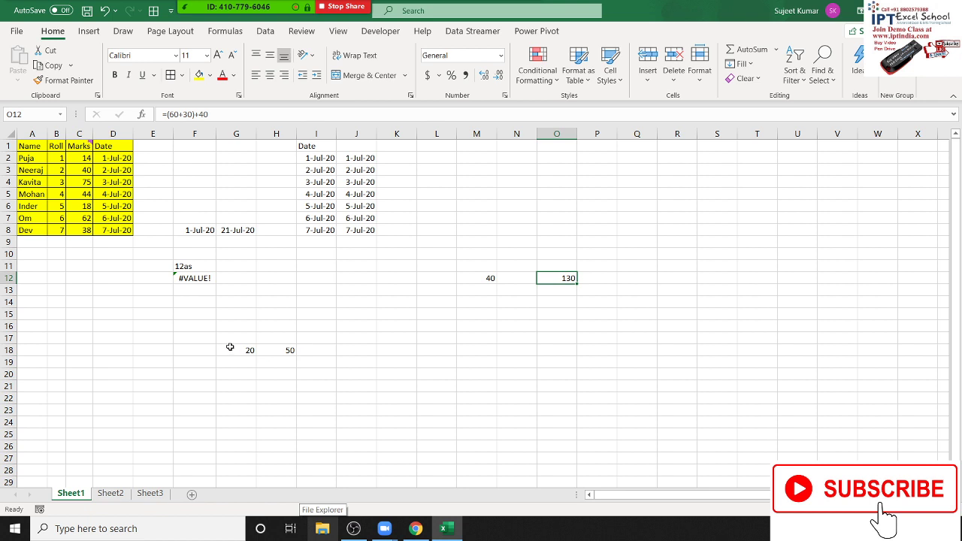
left_click(285, 342)
left_click(288, 351)
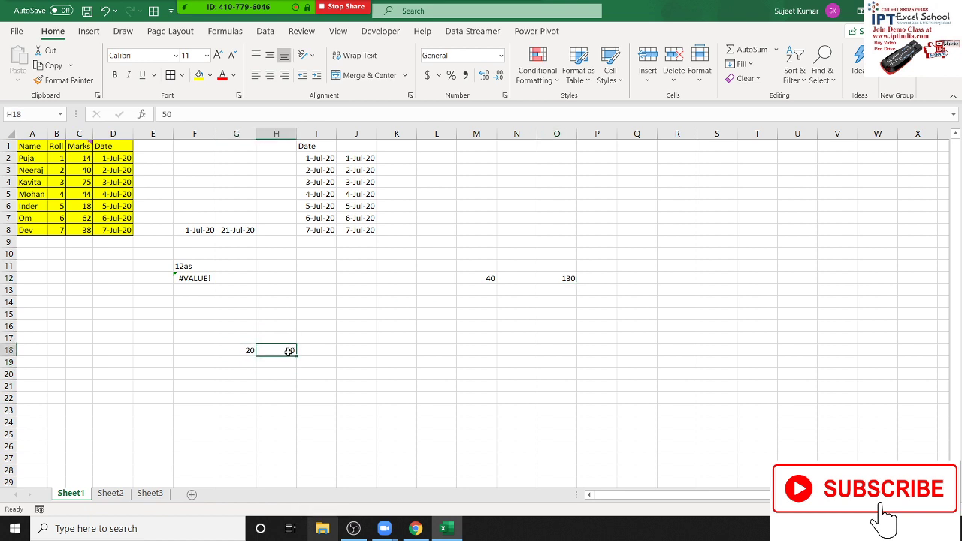
left_click(552, 274)
left_click(490, 278)
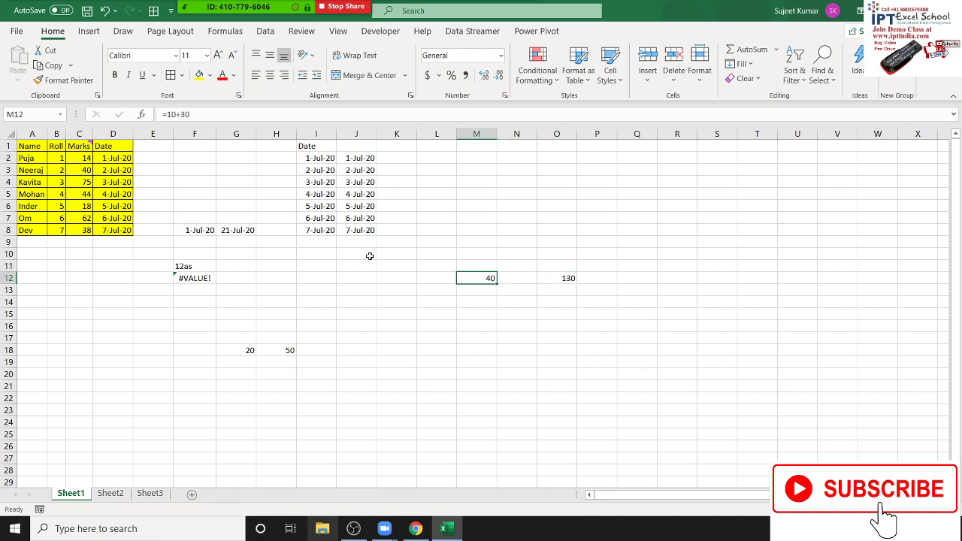
left_click(552, 280)
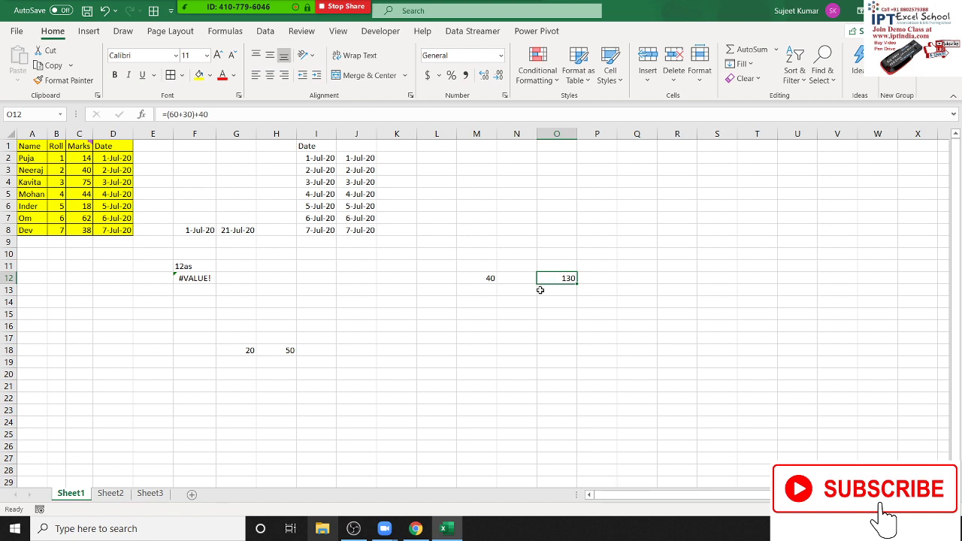
left_click(481, 283)
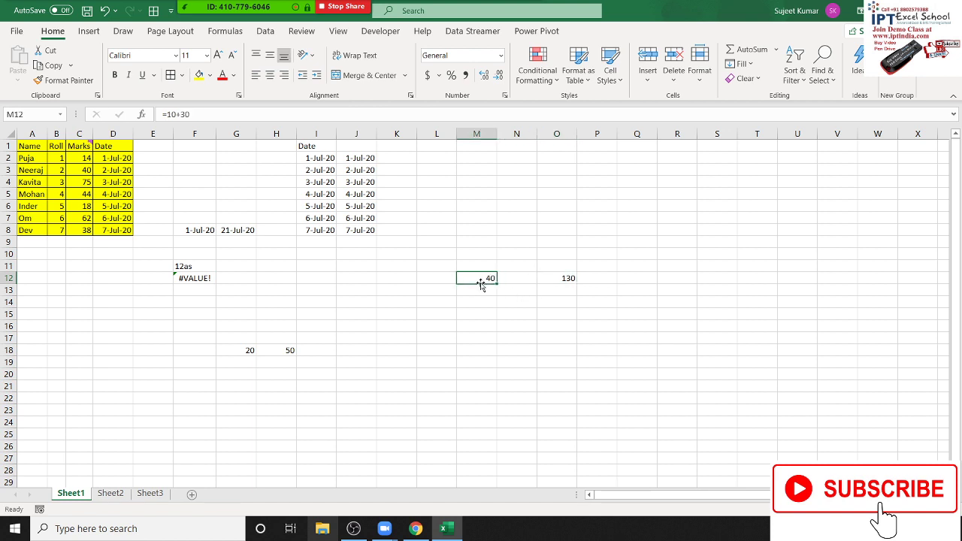
left_click(566, 276)
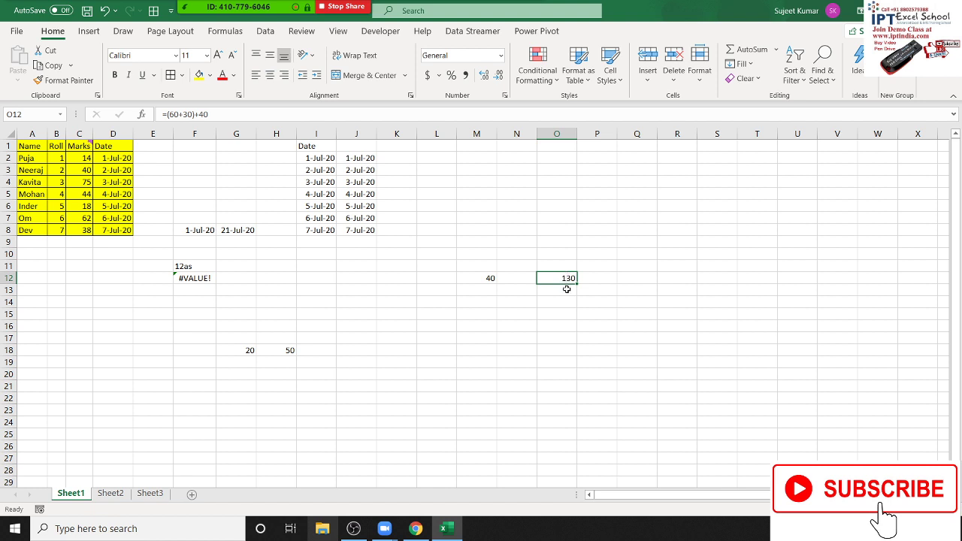
Step: Copy M12 and paste only its value 40 into O12 using Paste Special Values
key("Left")
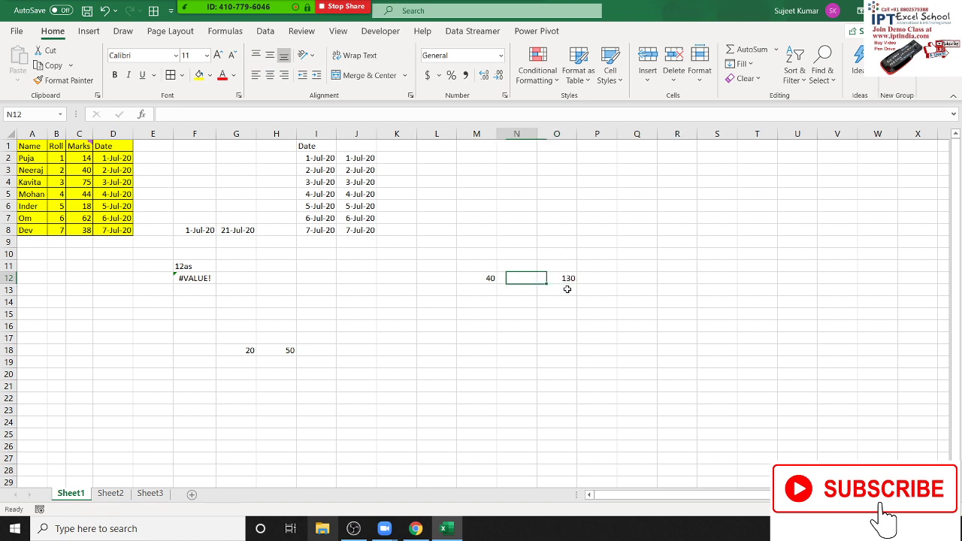
key("Left")
key("ctrl+c")
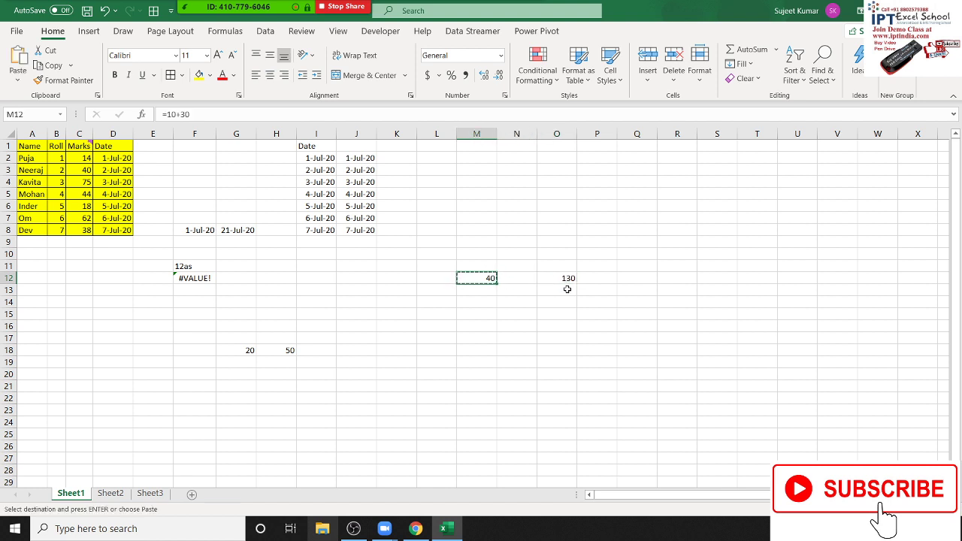
right_click(566, 287)
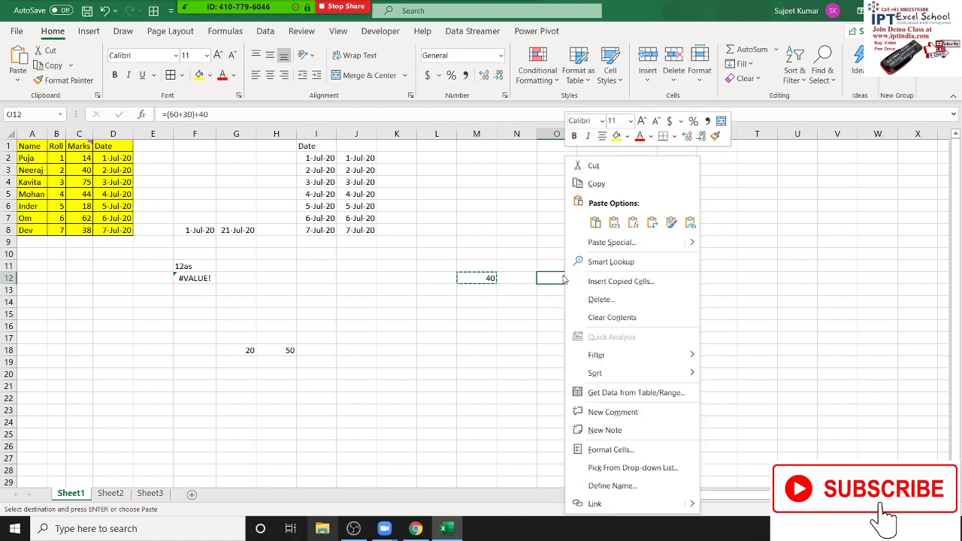
left_click(608, 242)
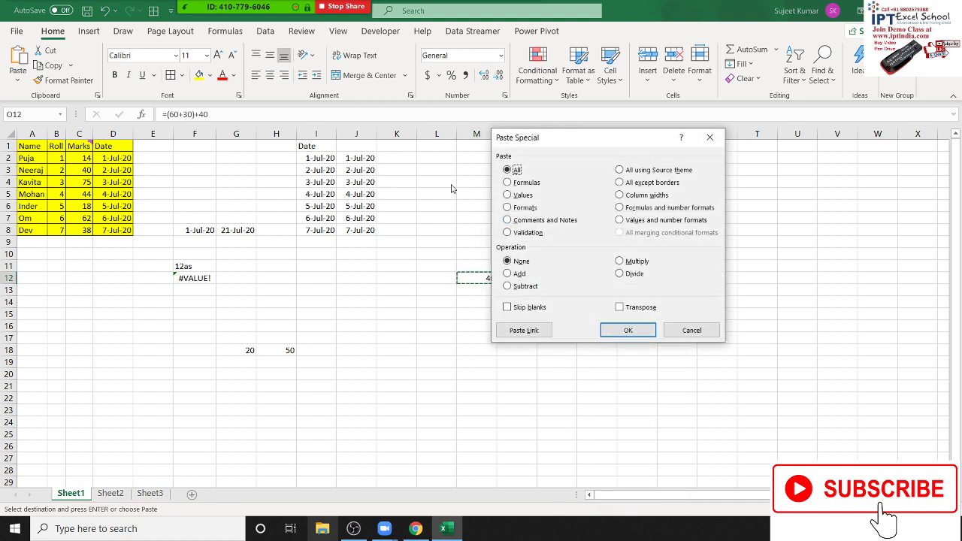
left_click(516, 194)
left_click_drag(554, 146, 669, 117)
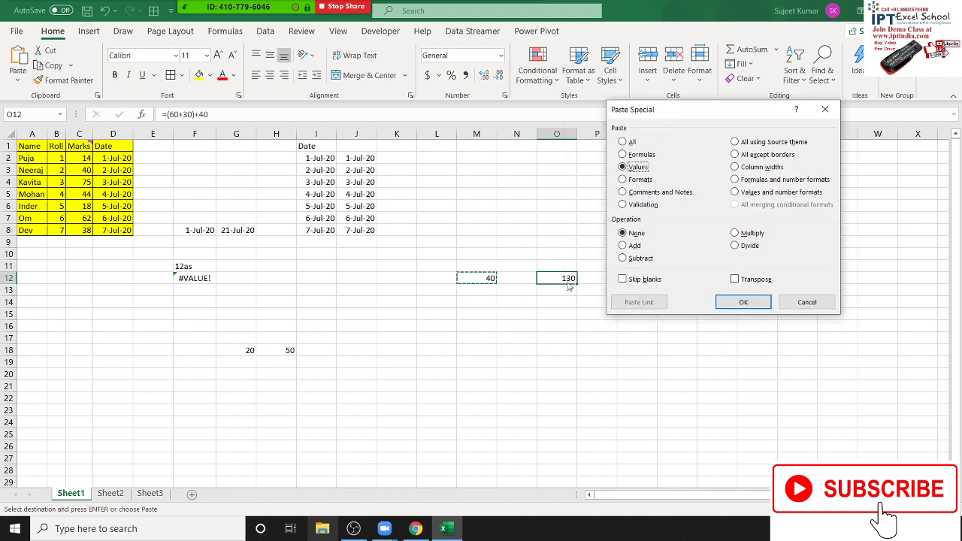
left_click(758, 304)
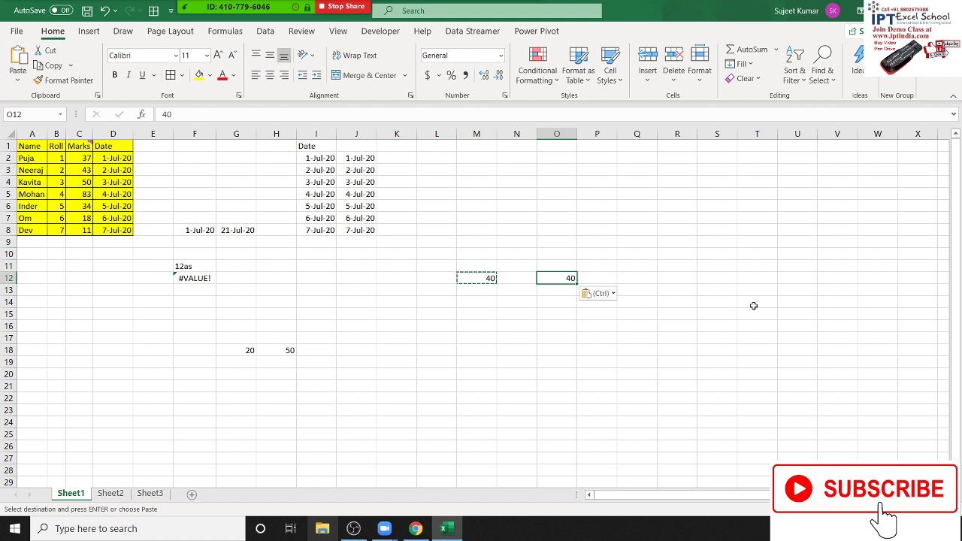
Step: Undo the value paste in O12, then clear columns F through O entirely
key("ctrl+z")
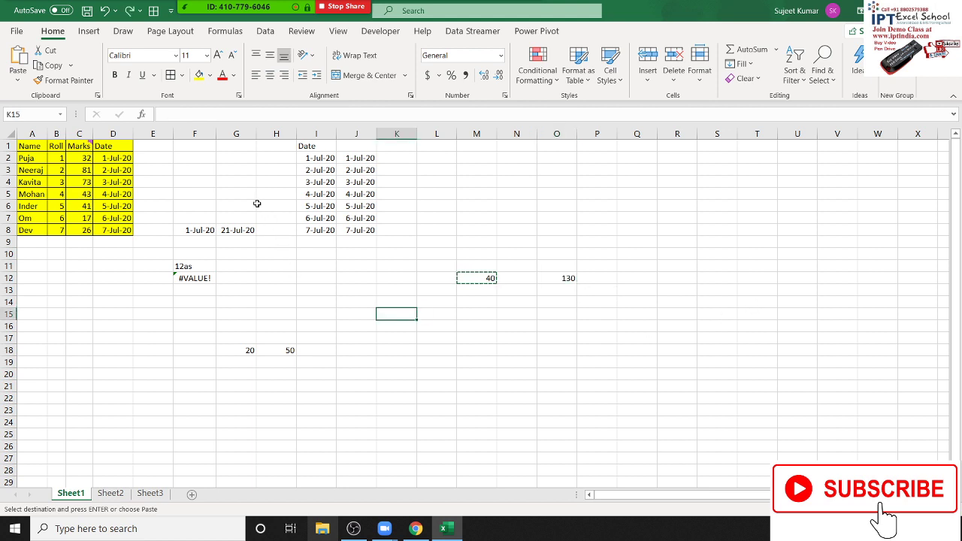
left_click_drag(188, 134, 569, 133)
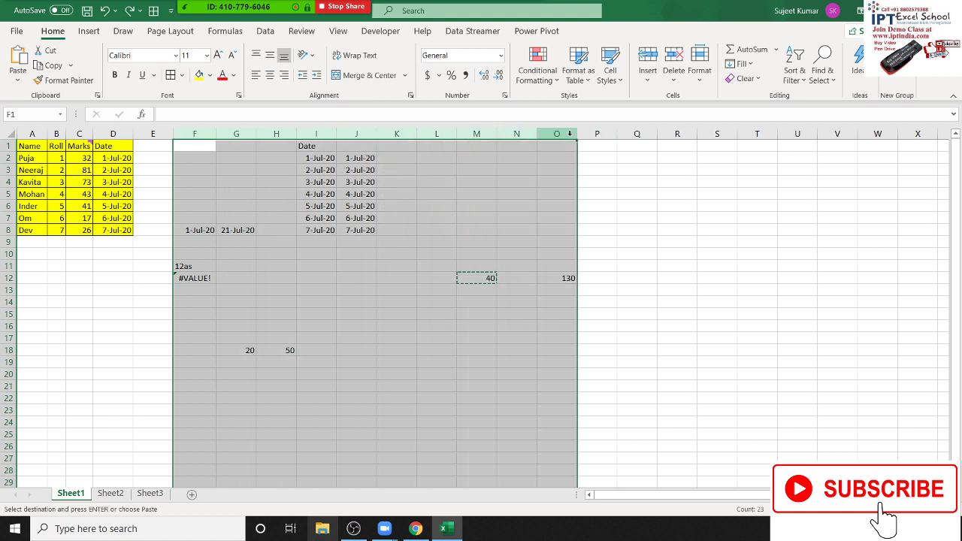
key("ctrl+minus")
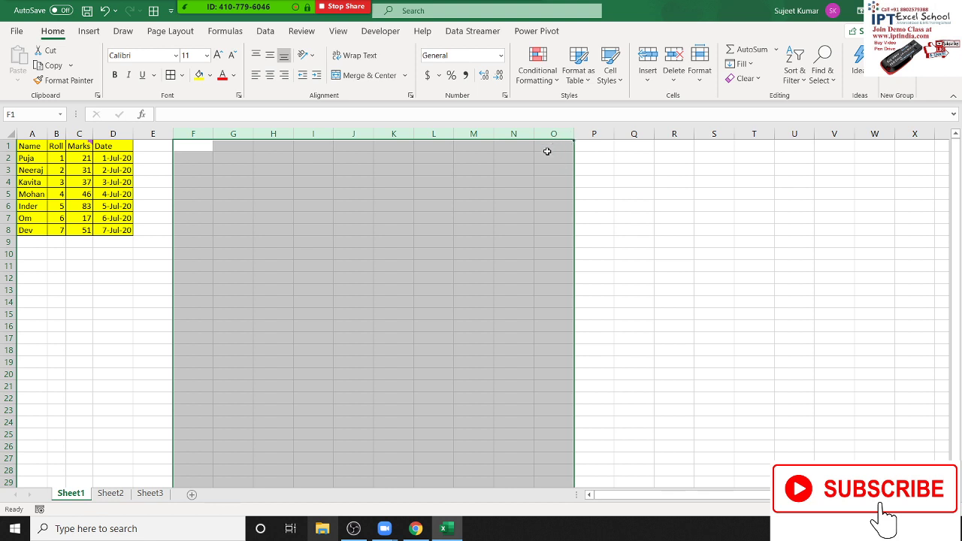
left_click(549, 150)
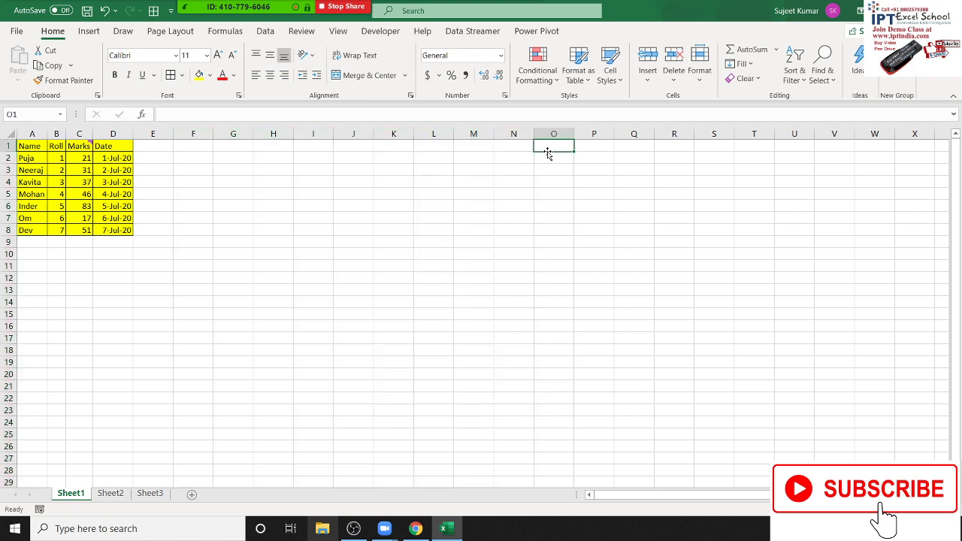